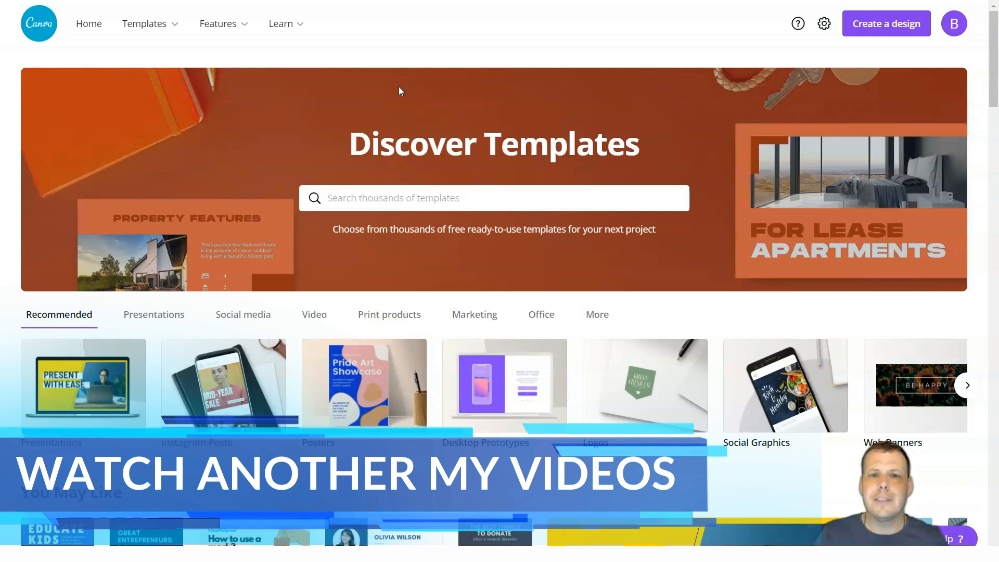
Open the Brochures template collection under Marketing and look over the brochure categories and designs.
mouse_move(171, 23)
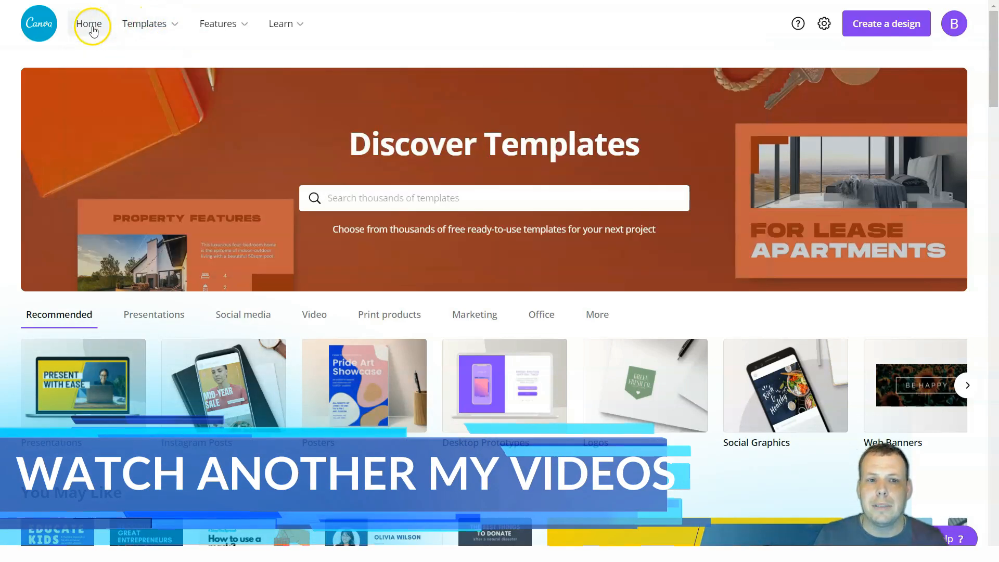
mouse_move(215, 25)
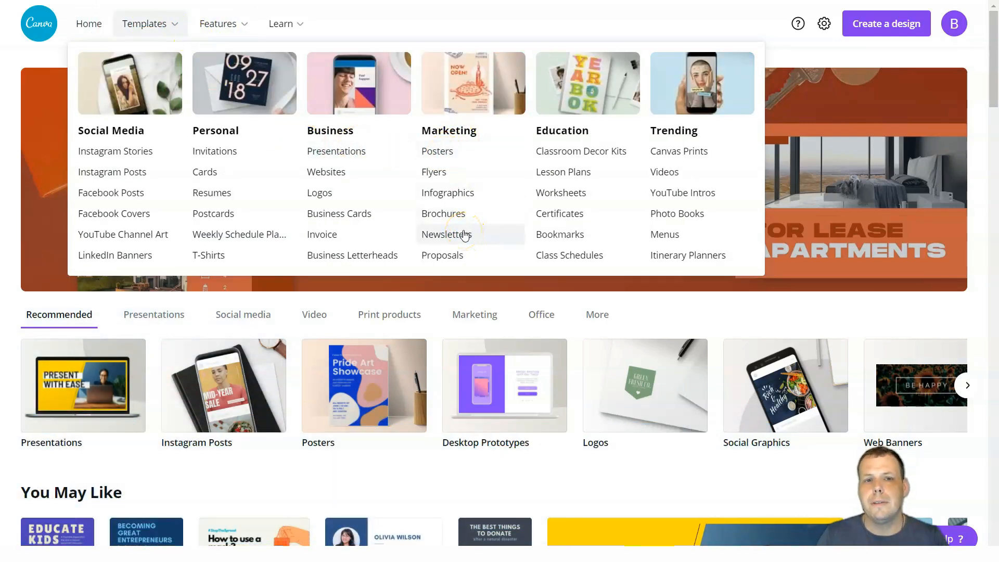
left_click(454, 215)
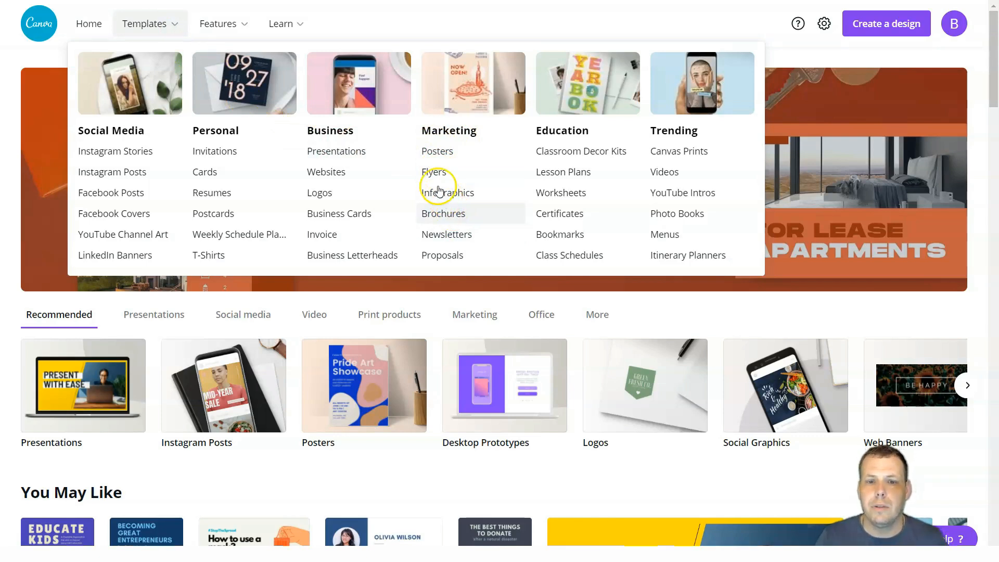
scroll(401, 131, "down", 3)
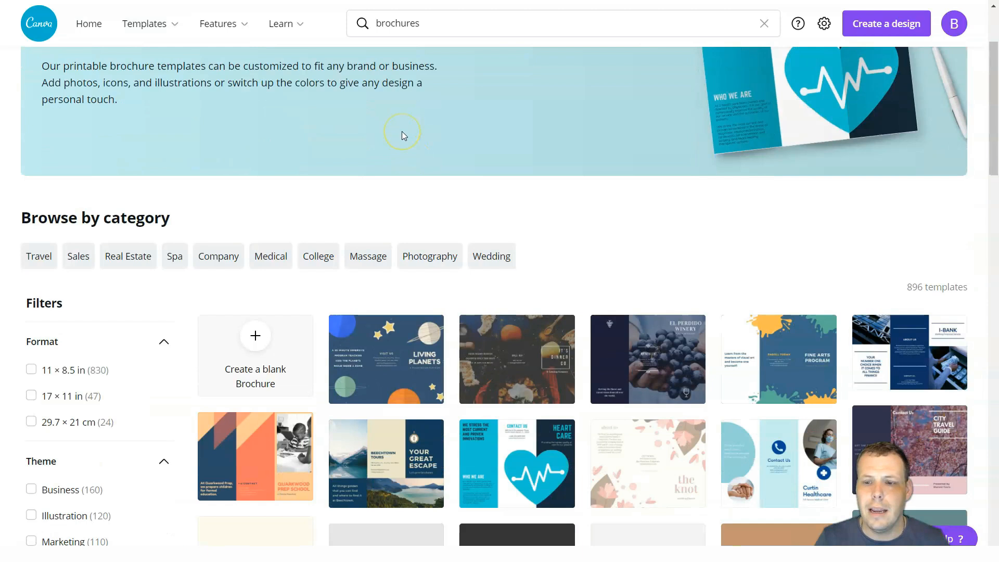
scroll(405, 136, "down", 1)
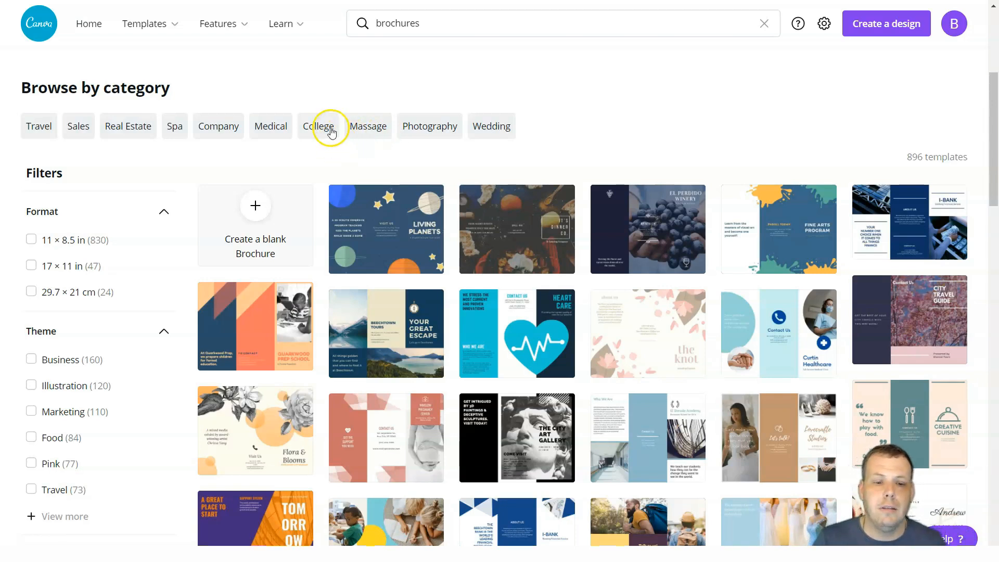
scroll(151, 260, "down", 3)
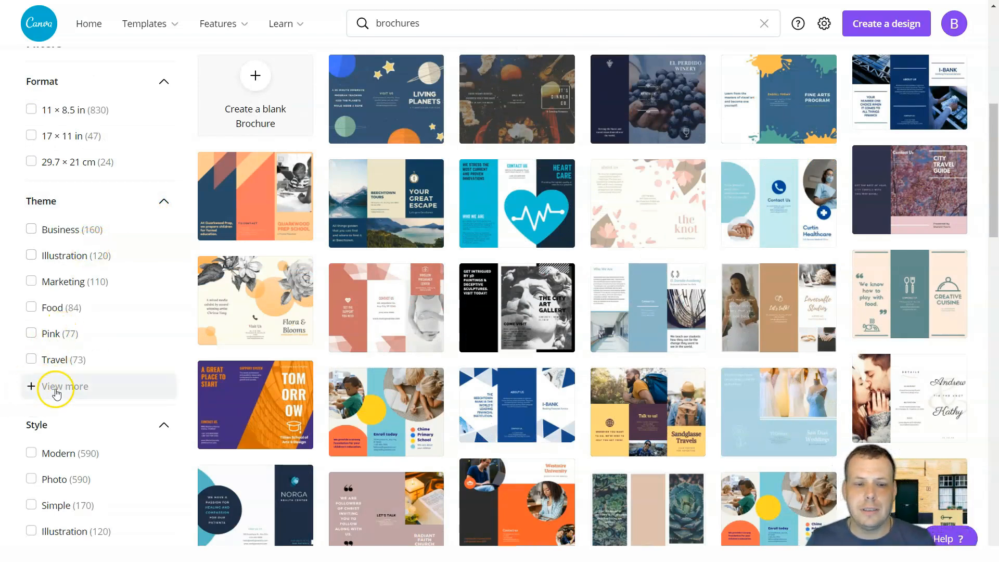
Expand the full list of theme filters and examine the brochure themes, styles and colors on offer.
left_click(49, 385)
scroll(111, 321, "down", 3)
scroll(110, 321, "down", 12)
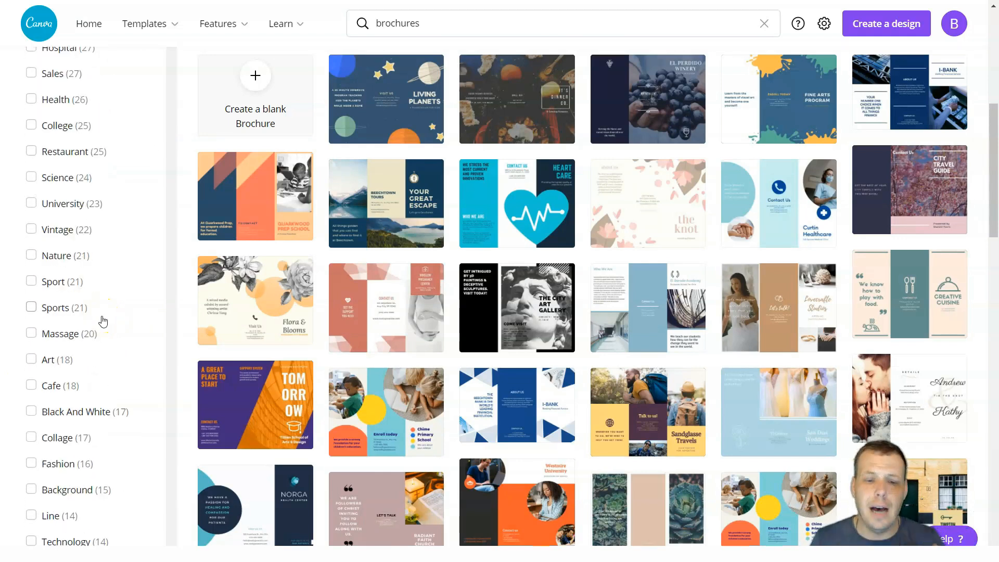
scroll(103, 321, "down", 9)
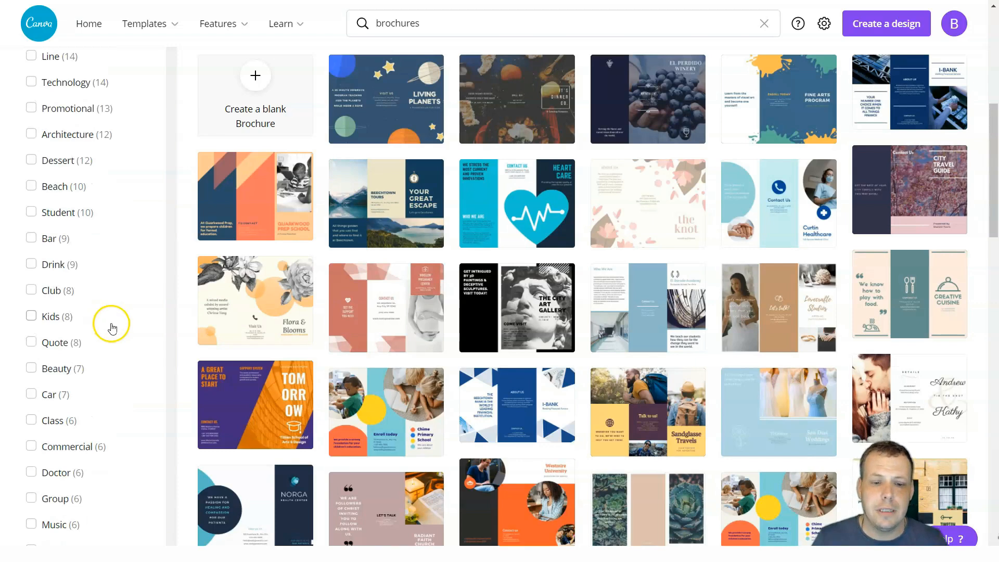
scroll(126, 289, "down", 9)
scroll(127, 289, "down", 10)
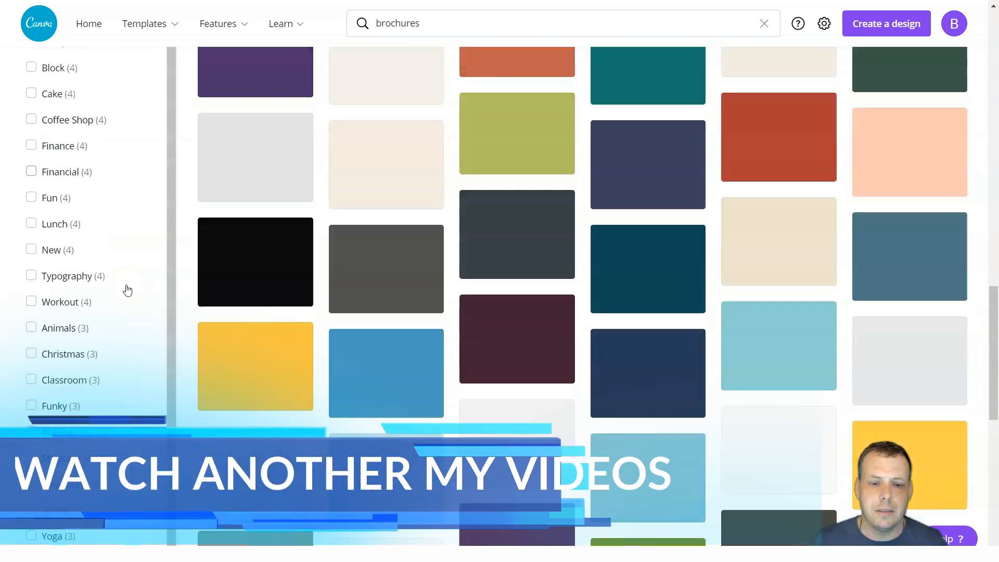
scroll(119, 285, "up", 7)
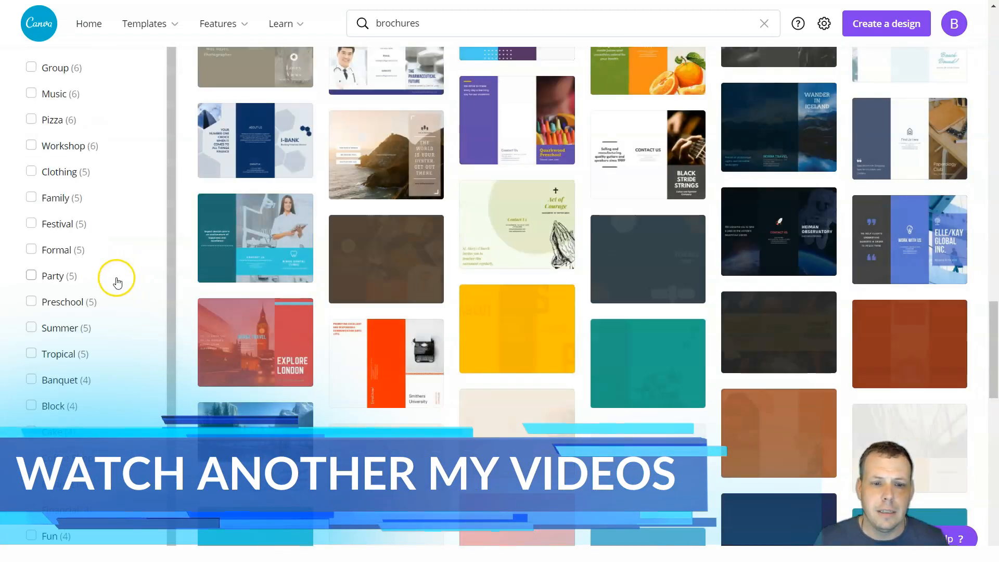
scroll(118, 283, "down", 16)
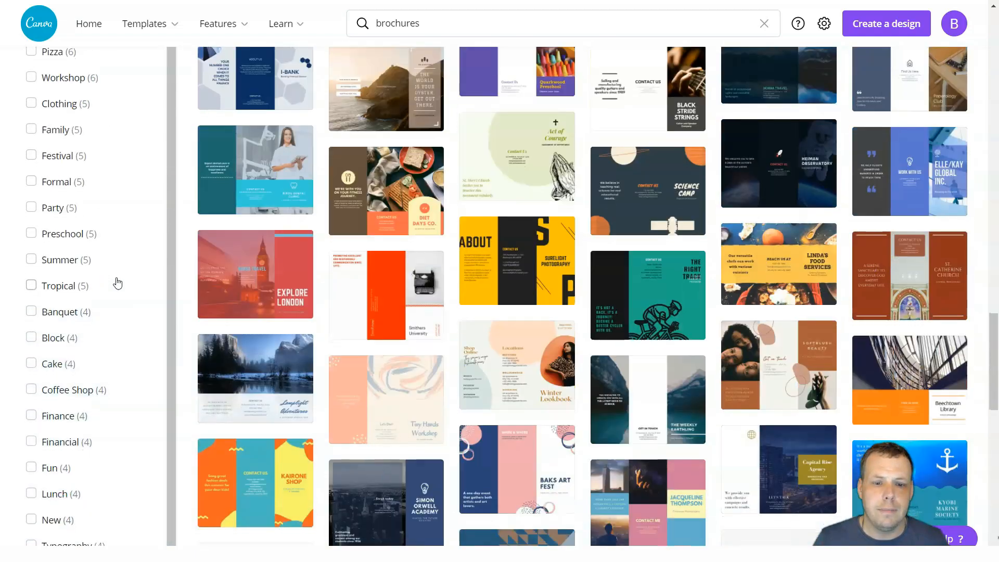
scroll(115, 281, "up", 3)
scroll(105, 229, "up", 7)
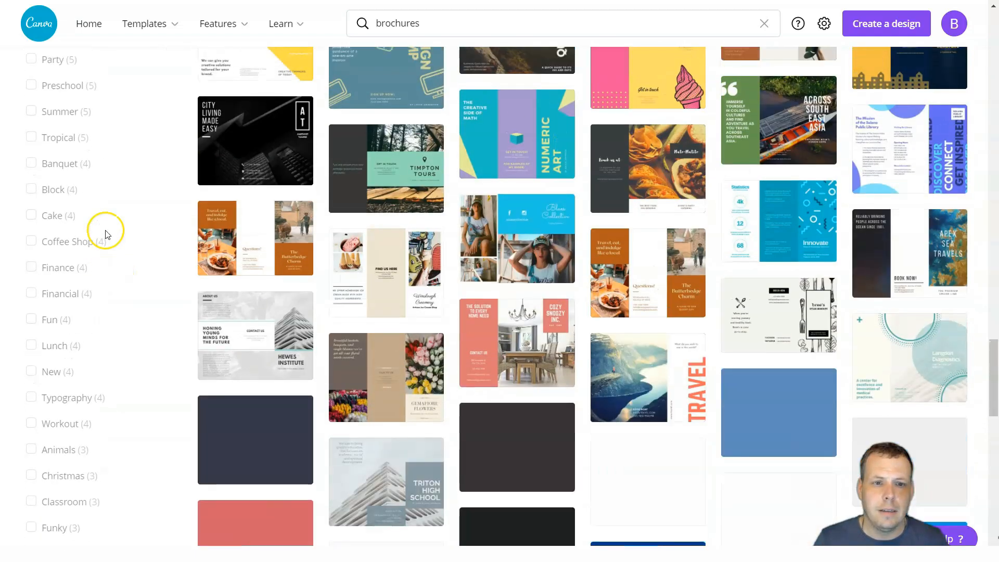
scroll(105, 231, "down", 11)
scroll(104, 244, "down", 5)
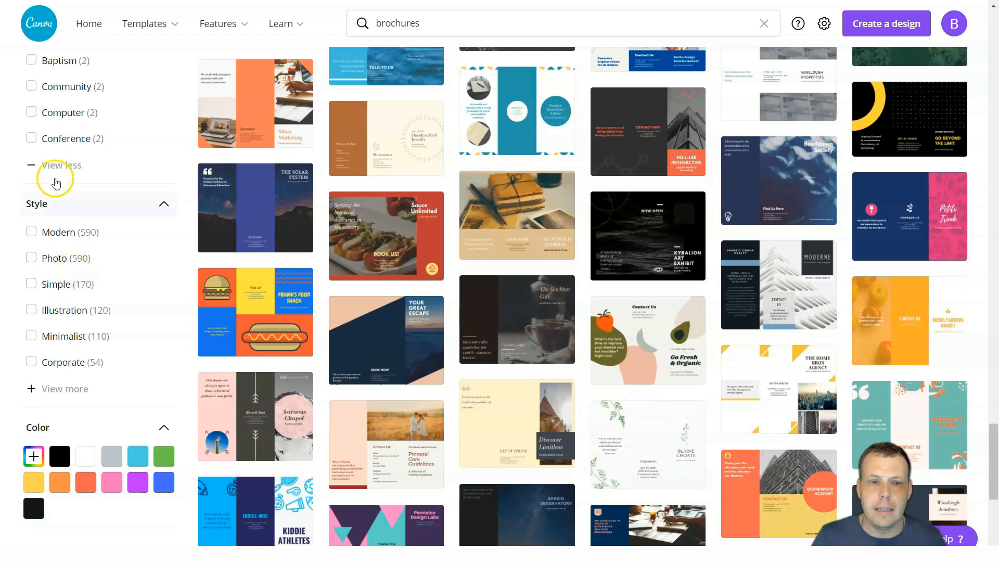
scroll(166, 177, "up", 20)
scroll(168, 184, "up", 20)
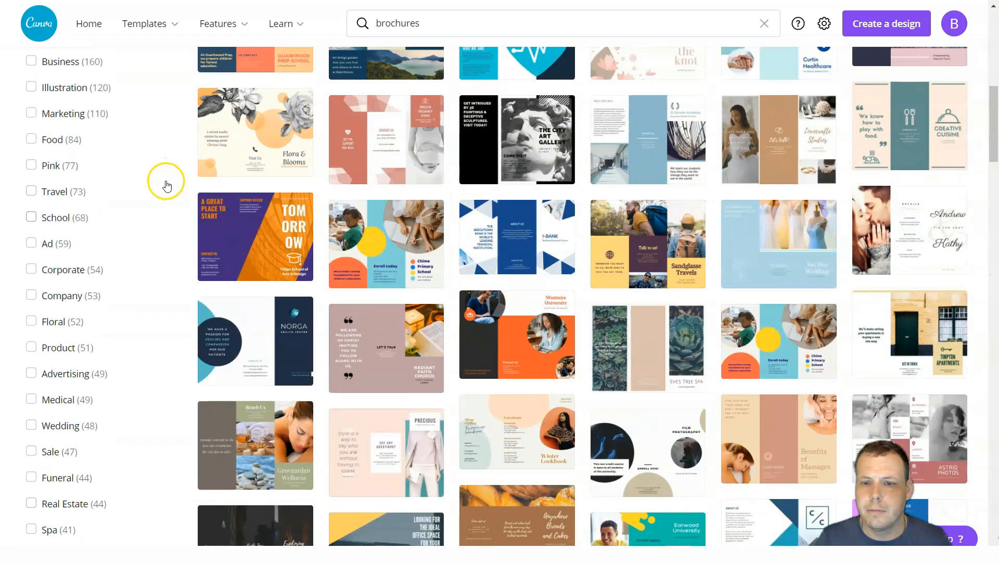
scroll(171, 182, "down", 5)
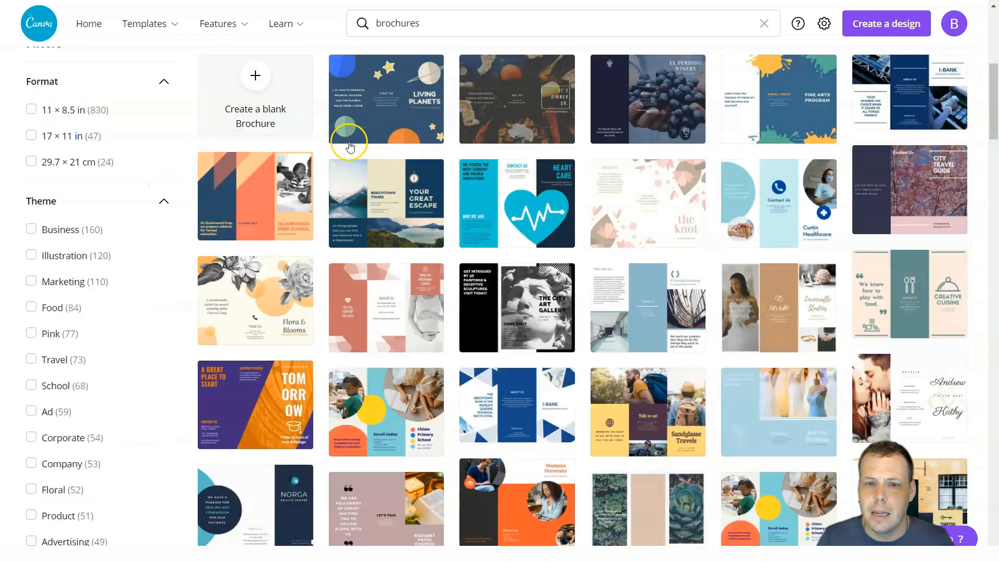
Preview both pages of the Matte and White Photo Background Catering Trifold Brochure and its share option, closing the preview at the end.
mouse_move(350, 122)
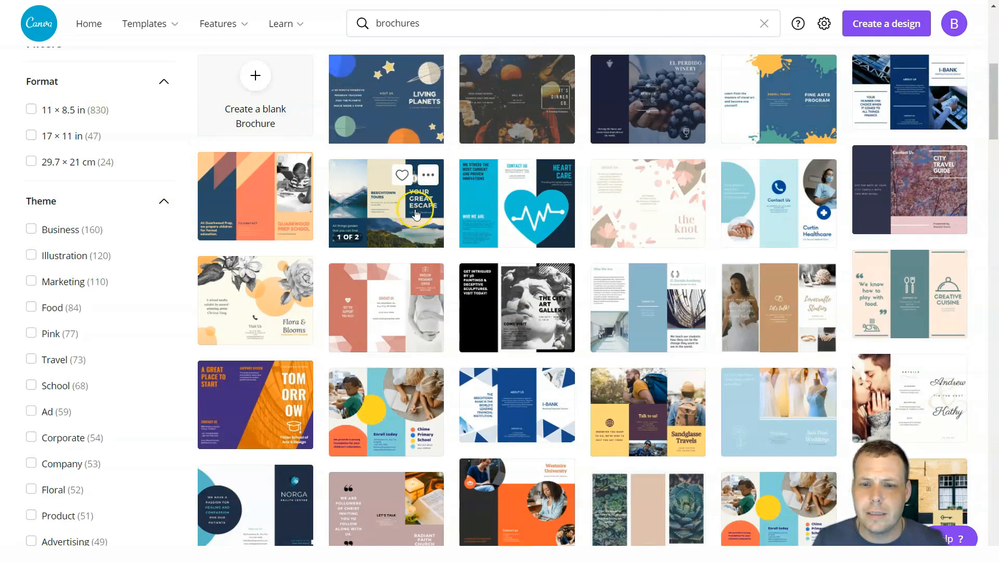
mouse_move(405, 187)
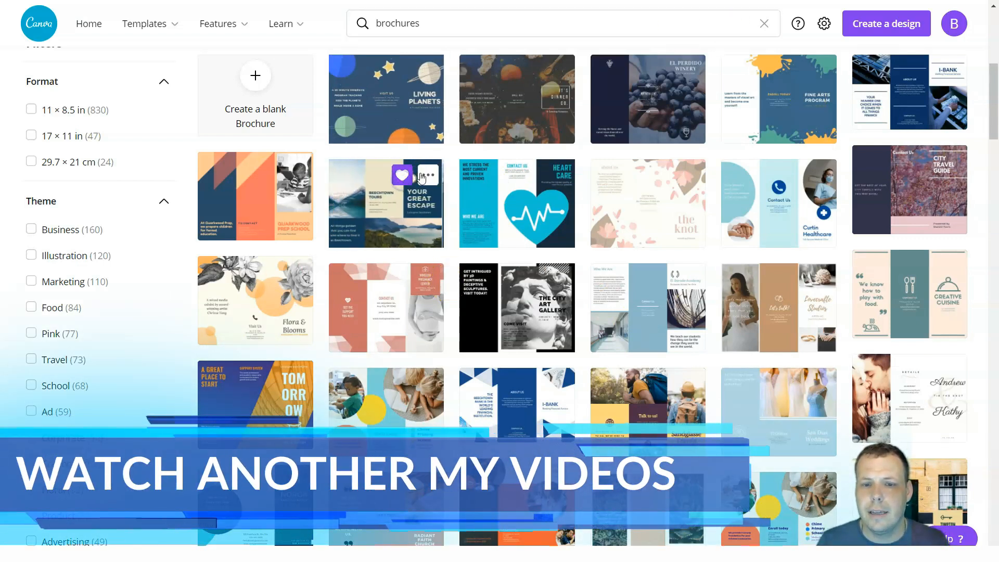
left_click(661, 70)
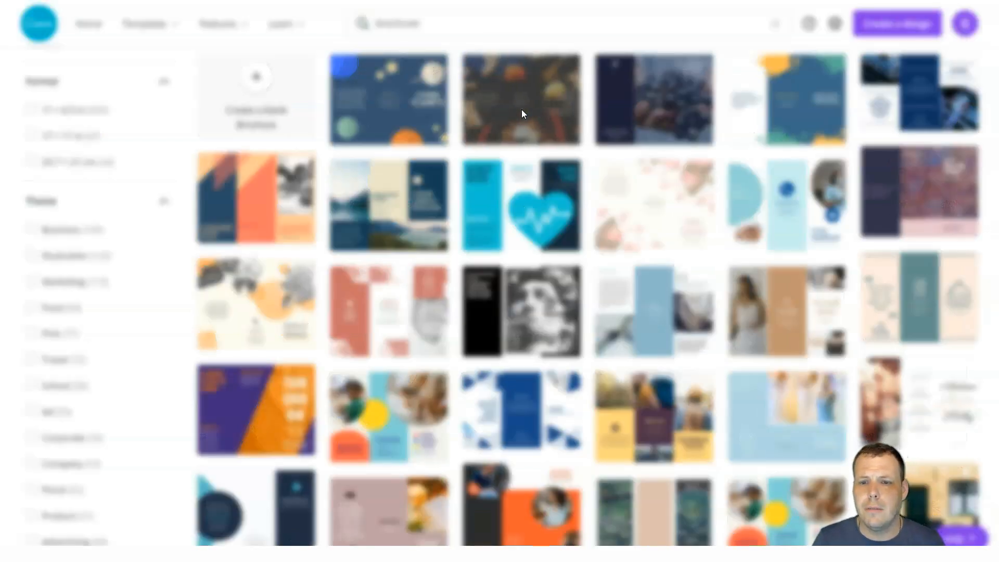
left_click(521, 109)
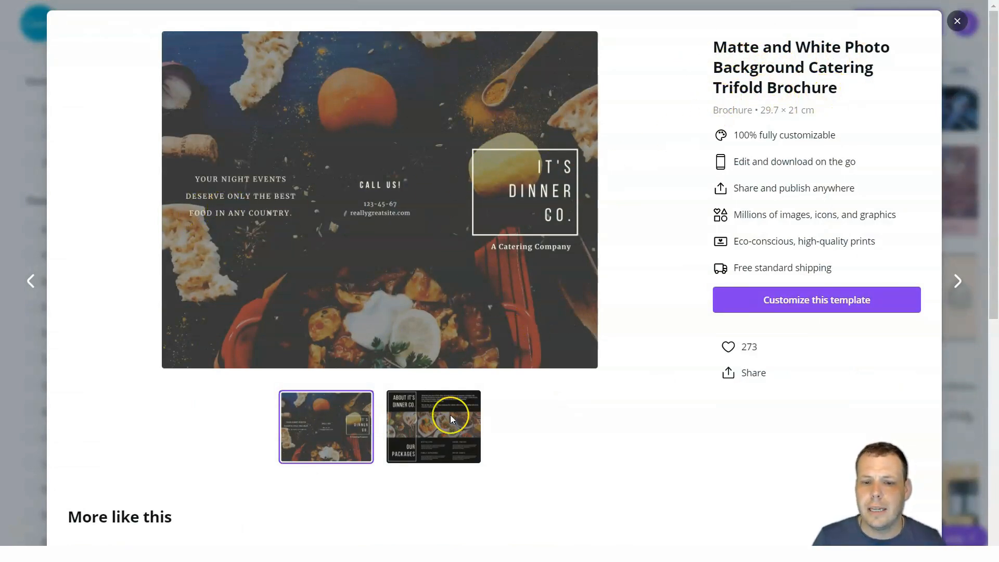
left_click(430, 434)
left_click(335, 430)
left_click(435, 434)
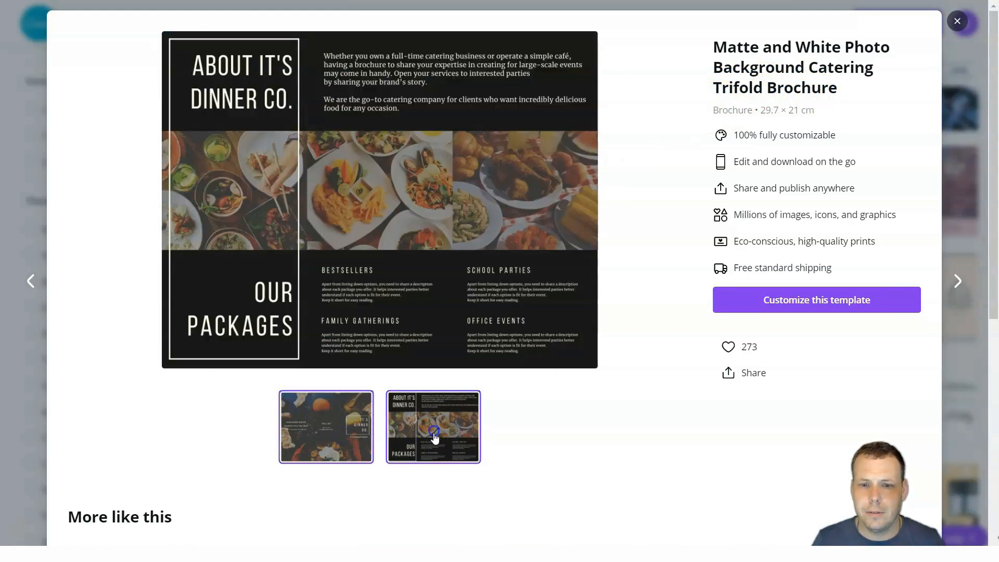
left_click(354, 445)
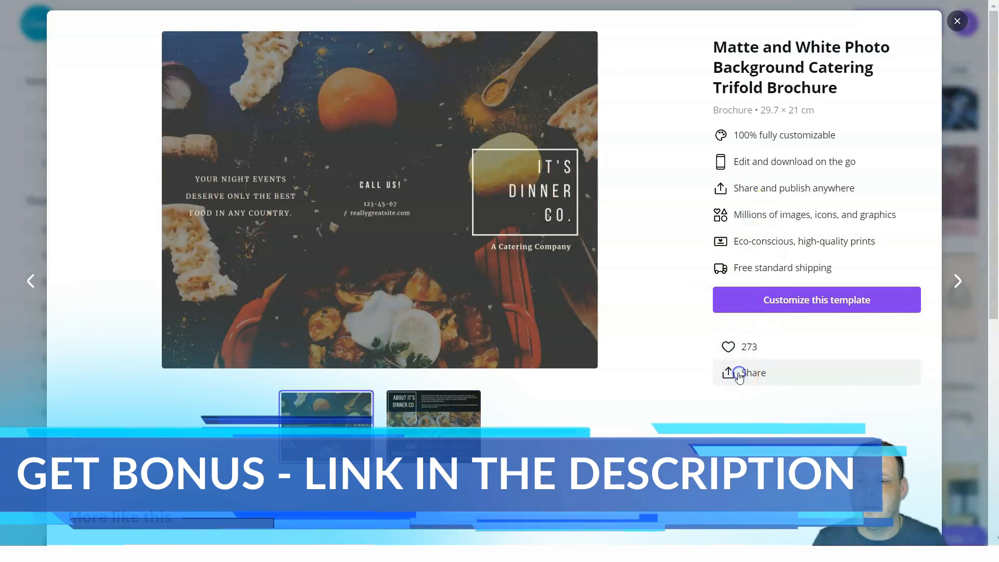
left_click(739, 375)
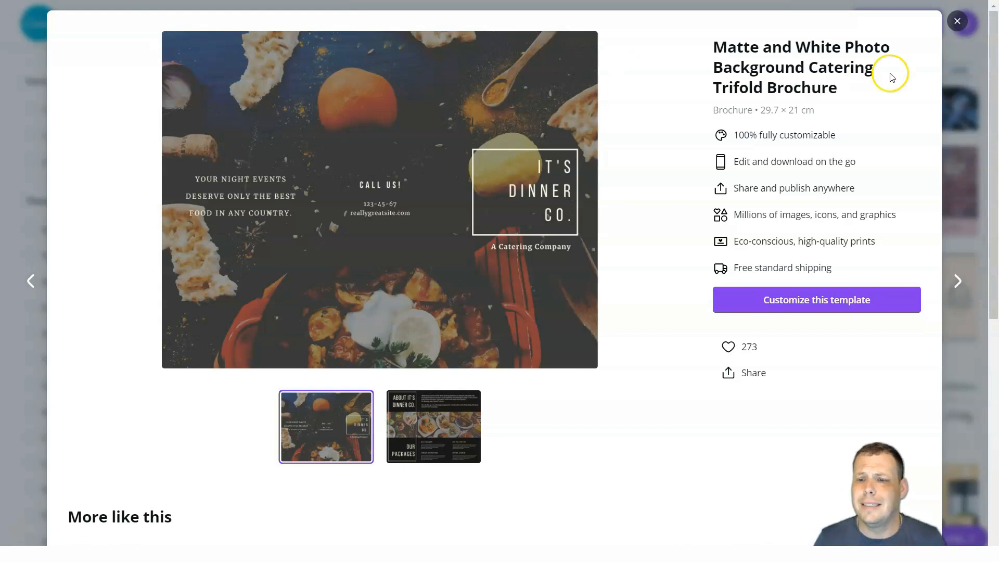
left_click(955, 22)
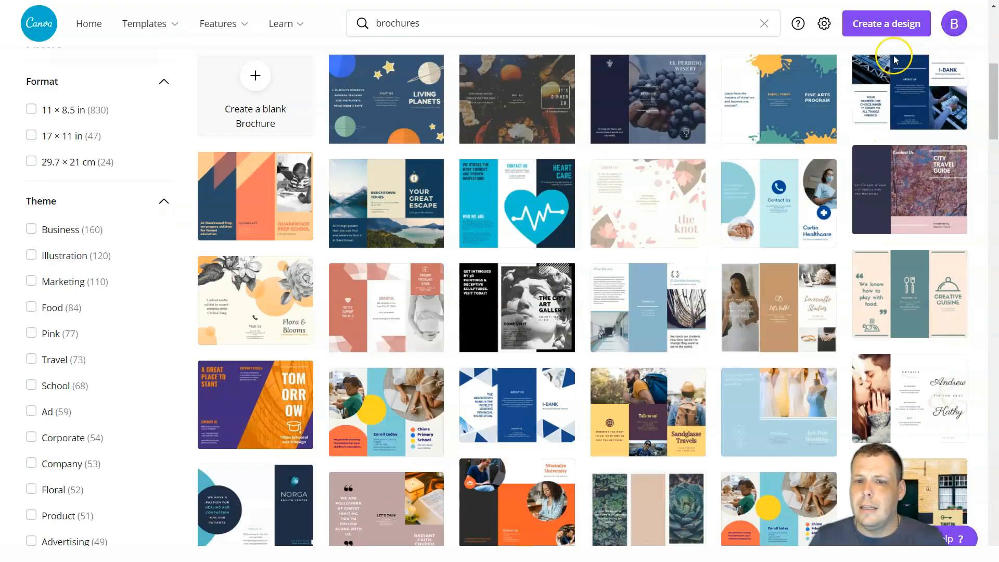
Preview the second page of the Turquoise Heart Vector Medical Brochure and open the template for customizing.
left_click(514, 211)
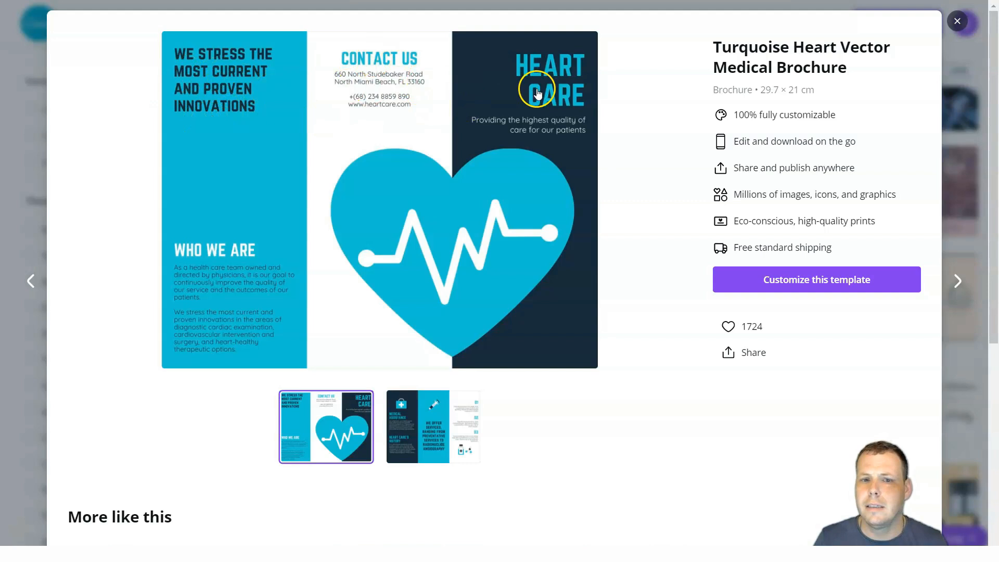
left_click(429, 436)
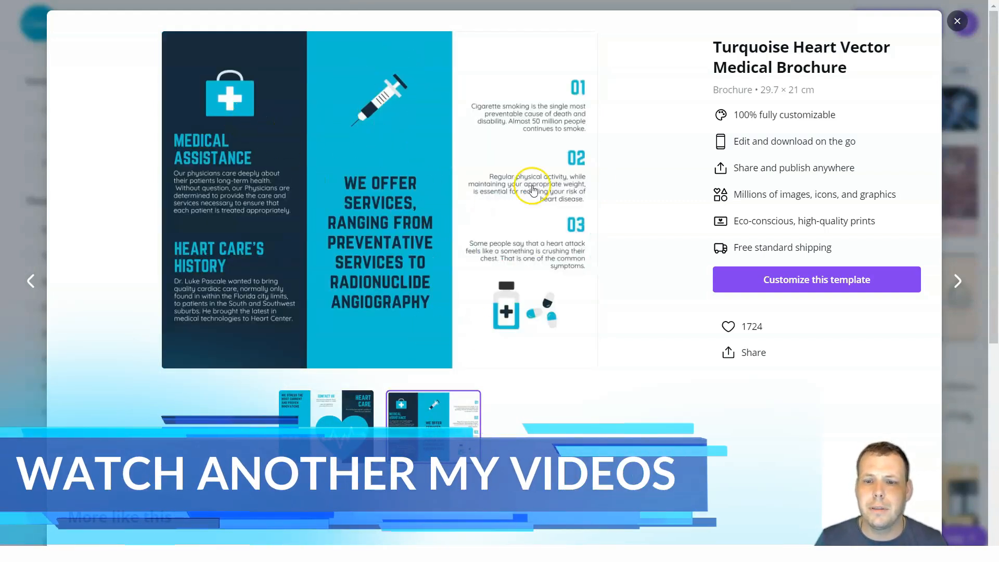
left_click(804, 291)
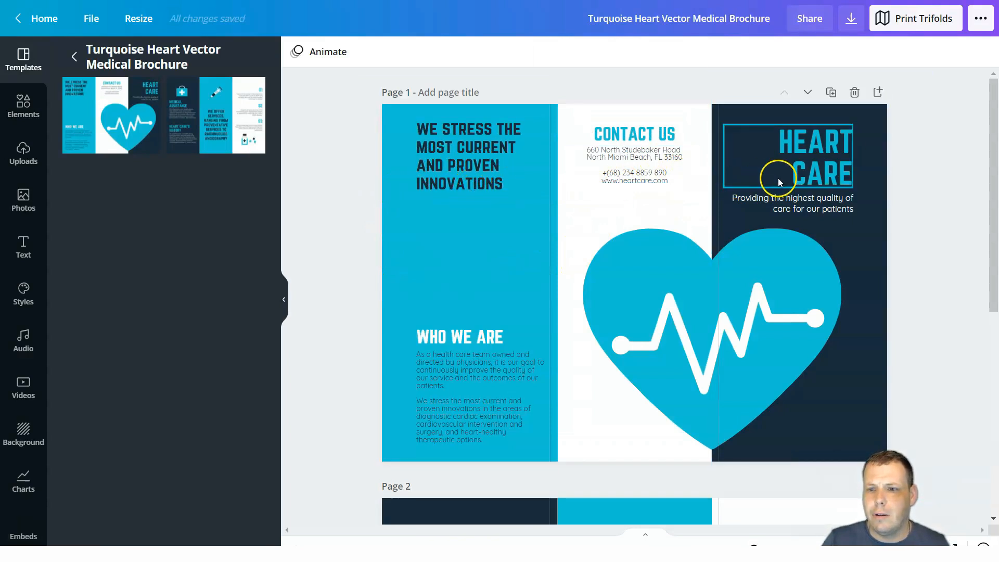
Recolor the turquoise panel behind "Who We Are" on page 1 with the red from the brand kit palette.
scroll(720, 292, "down", 5)
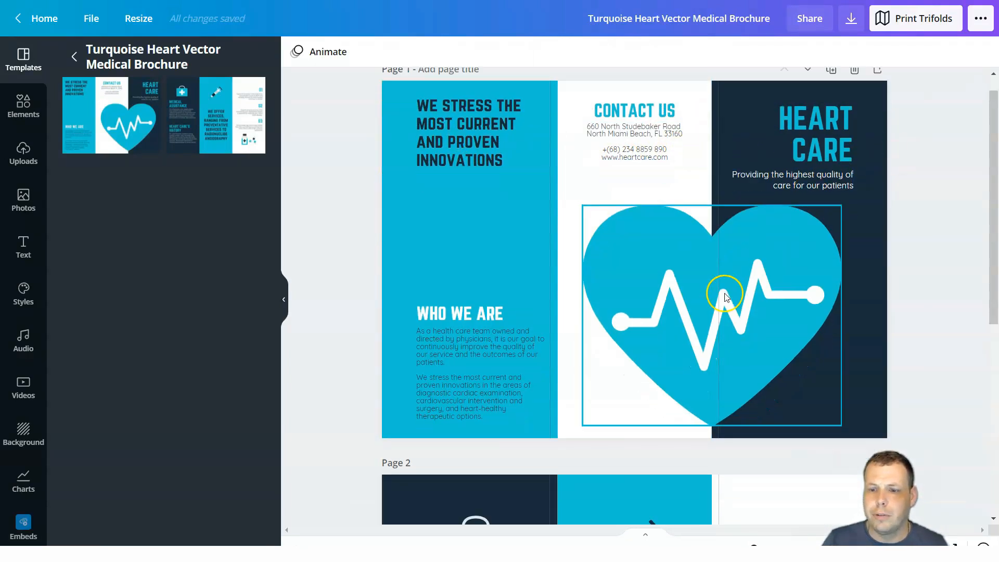
scroll(713, 290, "up", 5)
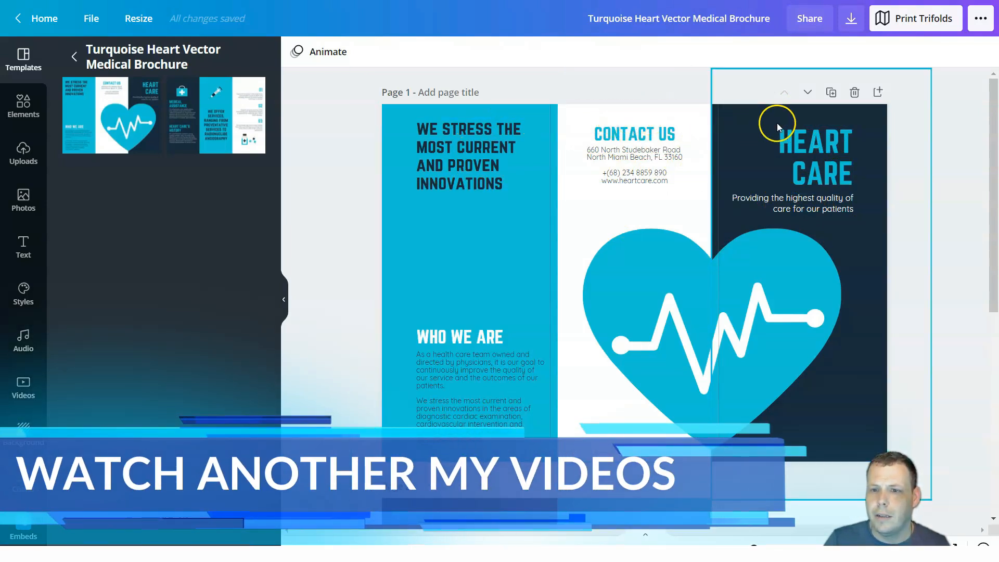
left_click(429, 287)
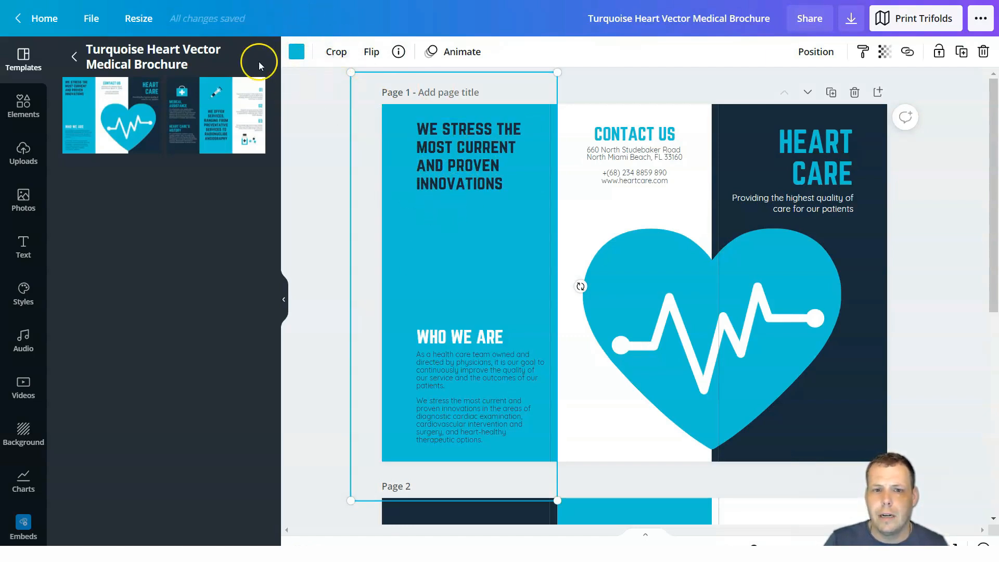
left_click(295, 61)
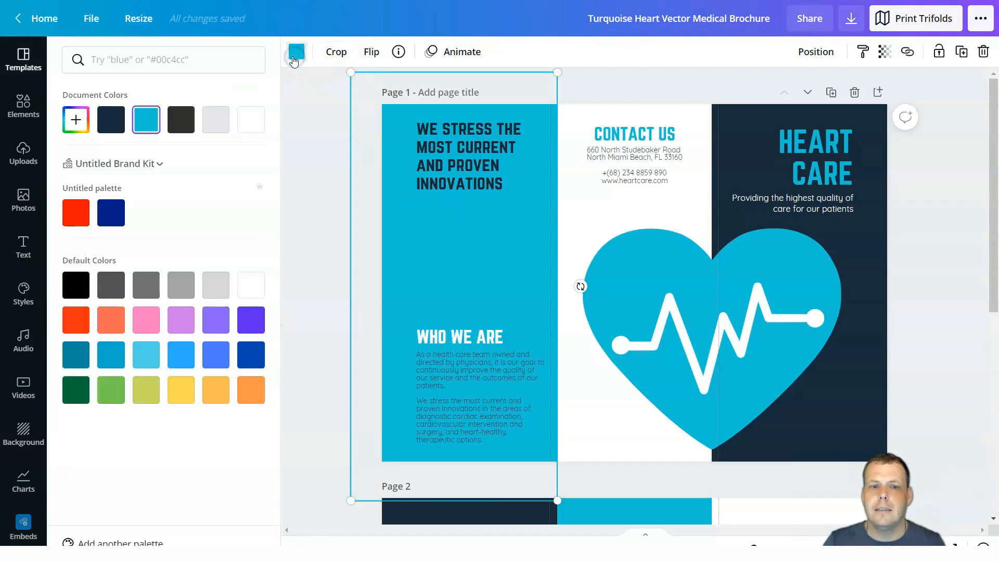
left_click(66, 219)
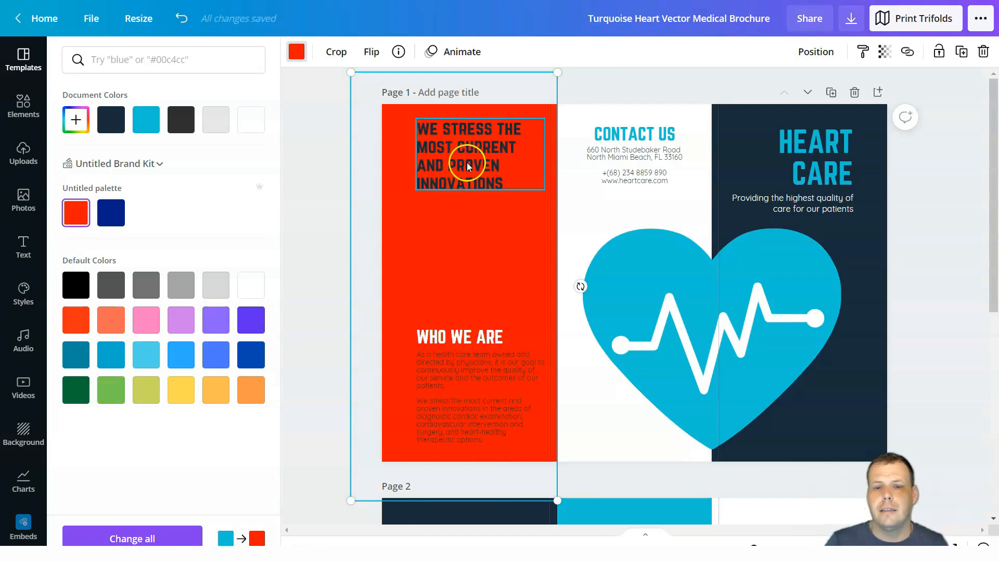
Replace the heading at the top of the red panel with "We stress about hearts".
left_click(449, 173)
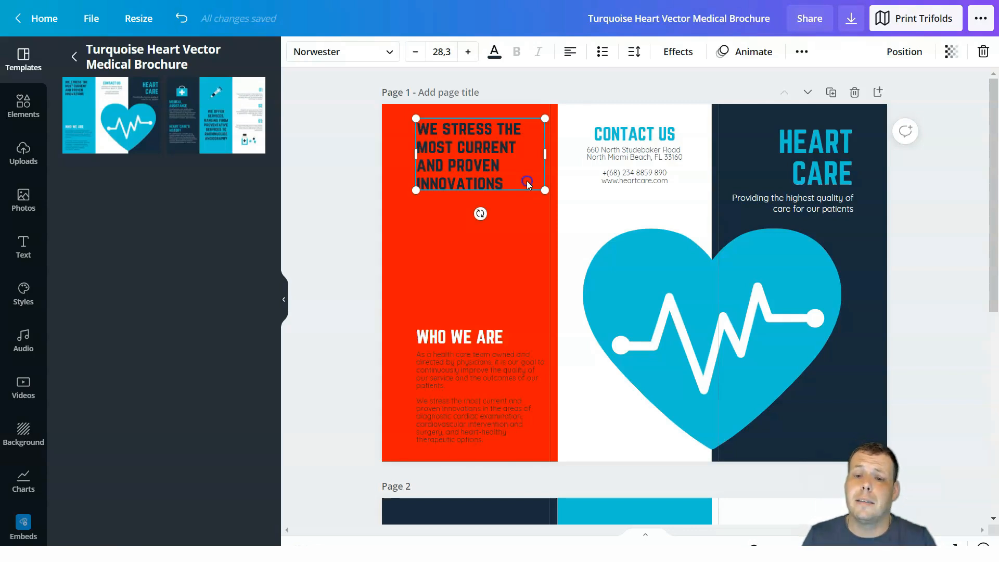
left_click(527, 183)
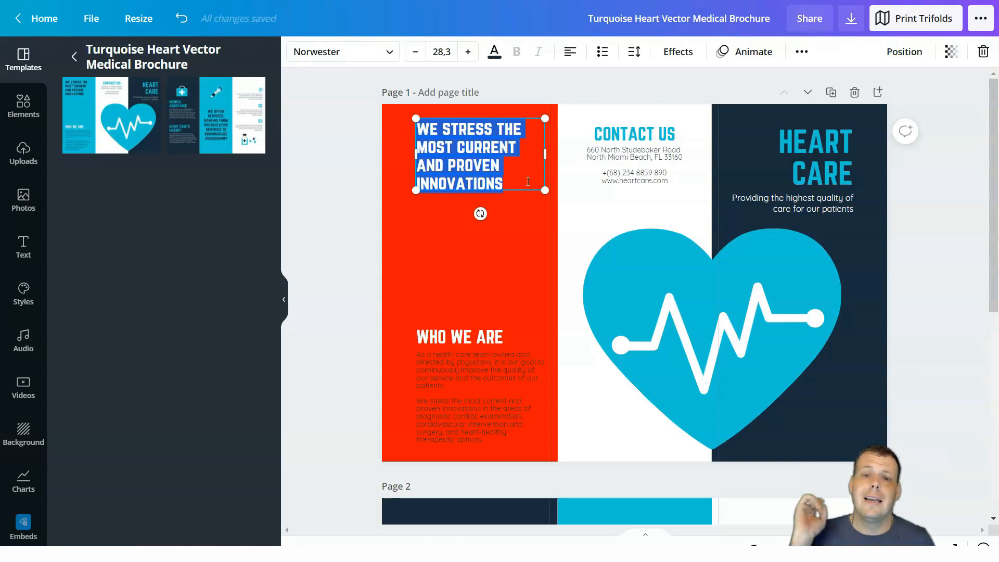
key("BackSpace")
type("We stress")
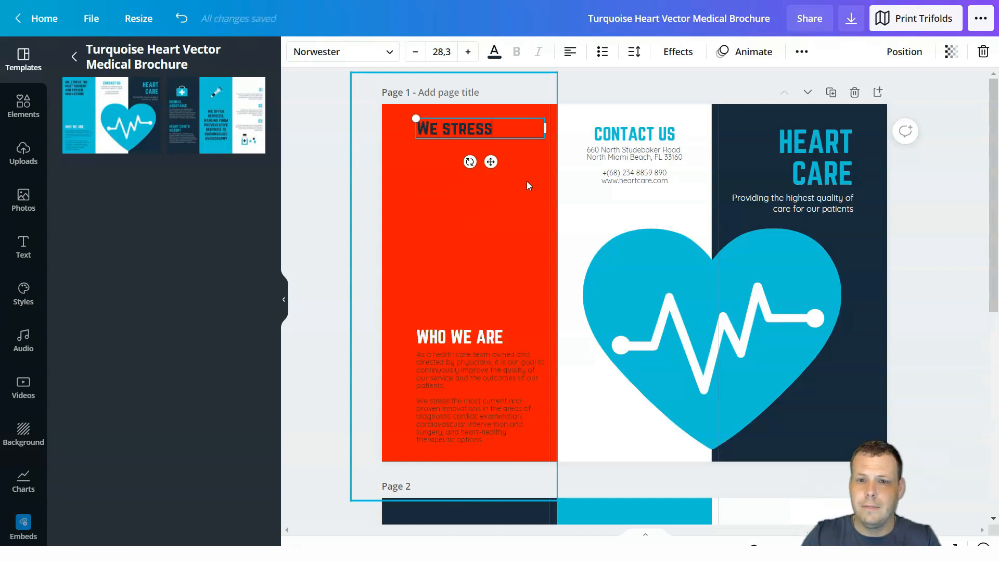
type(" about")
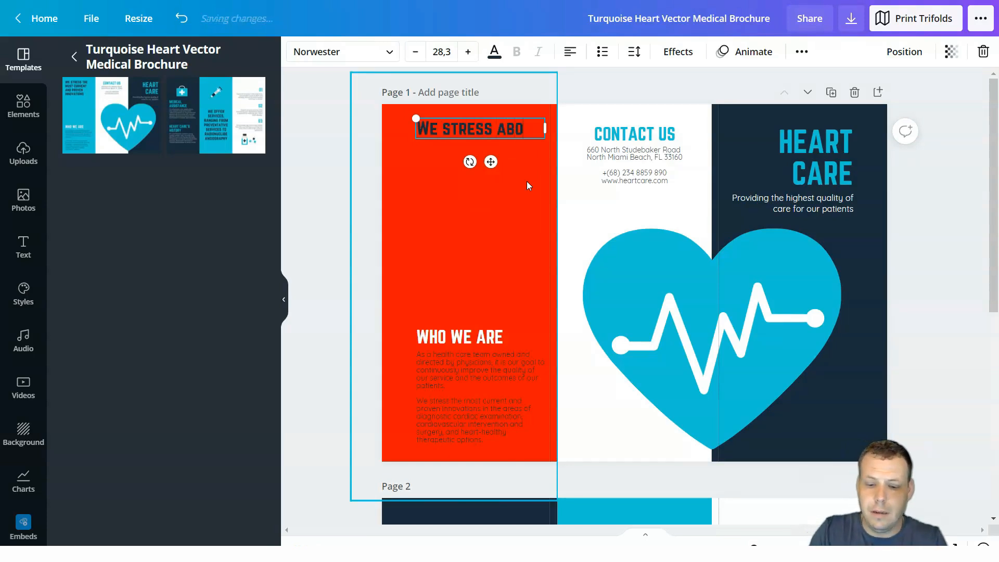
type(" hearts")
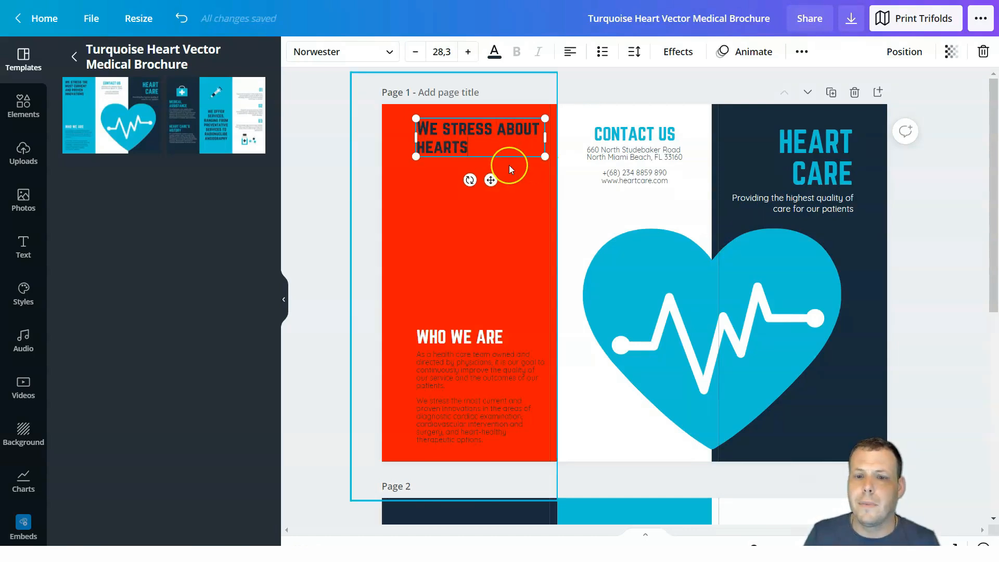
Recolor the "We stress about hearts" heading with the light gray from the default colors.
left_click_drag(476, 149, 414, 137)
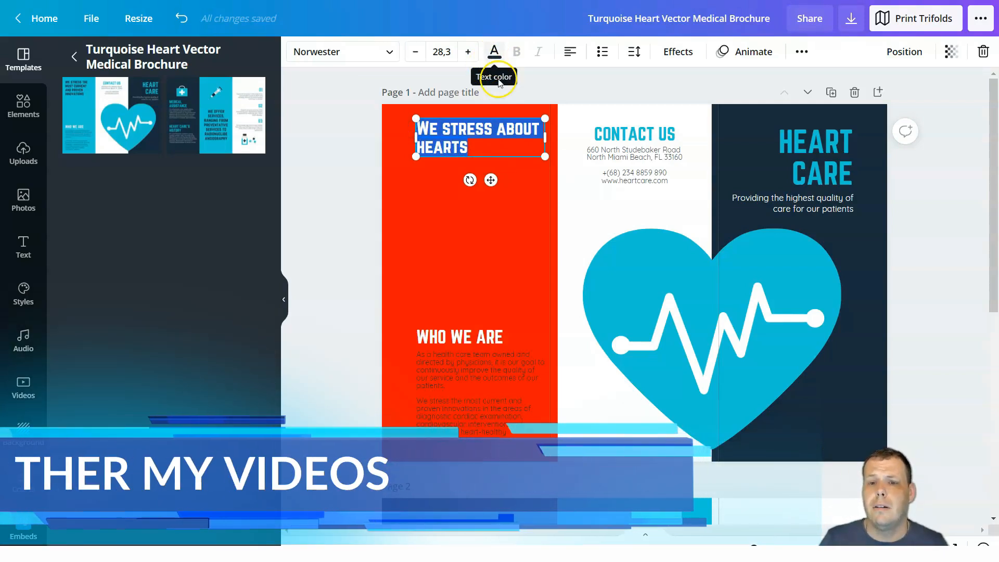
left_click(496, 55)
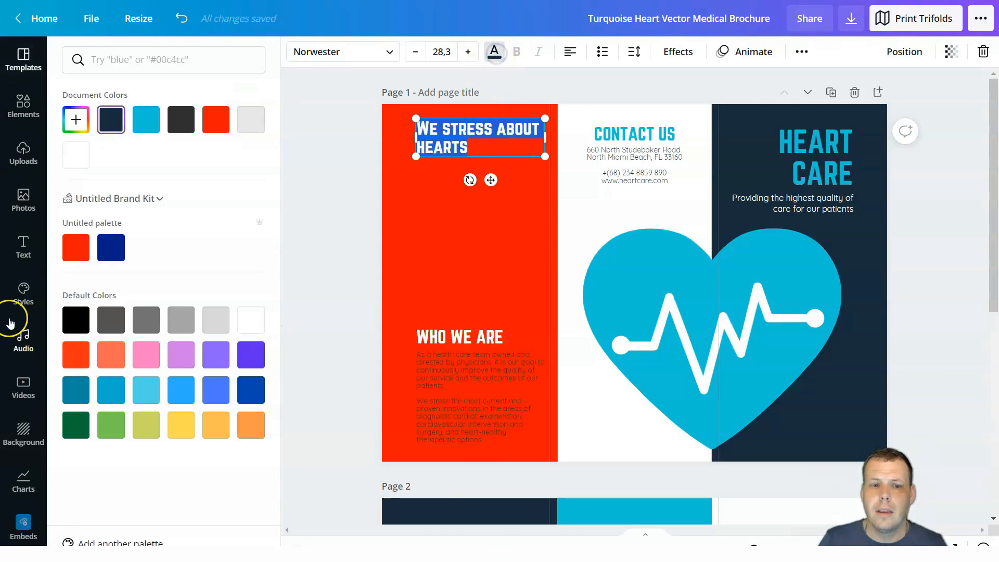
left_click(215, 320)
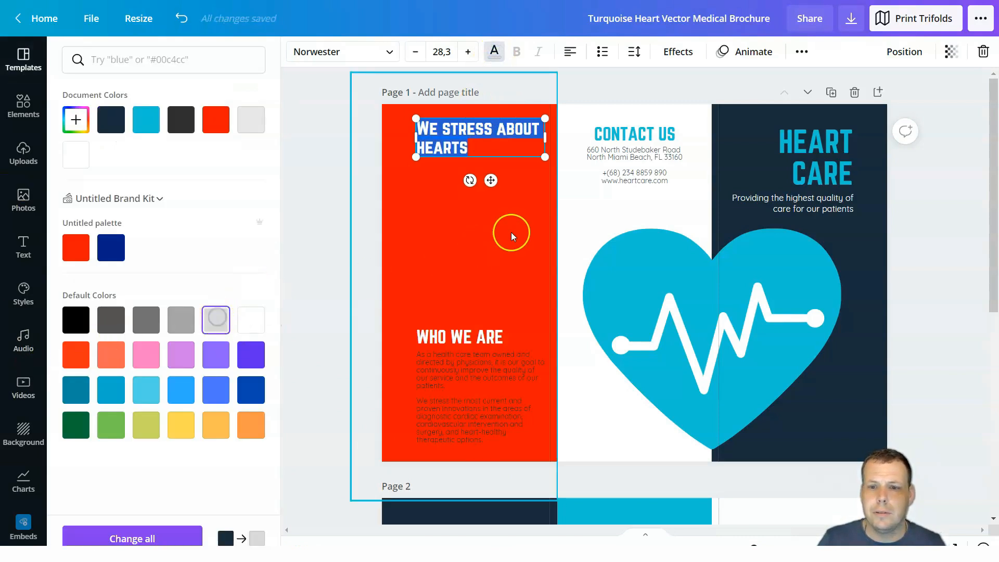
left_click(541, 222)
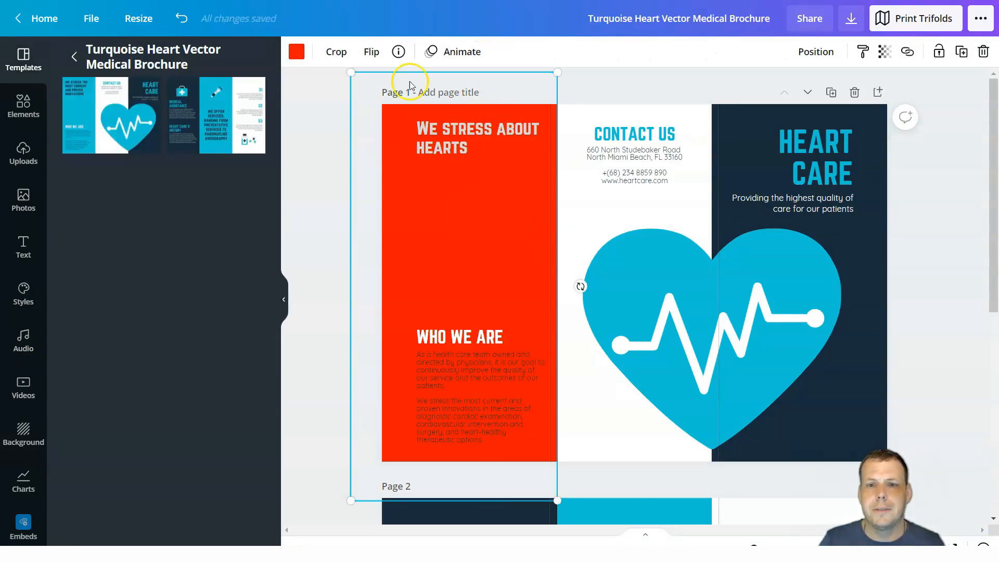
Set the font size of the "We stress about hearts" heading to 31,3.
left_click(491, 148)
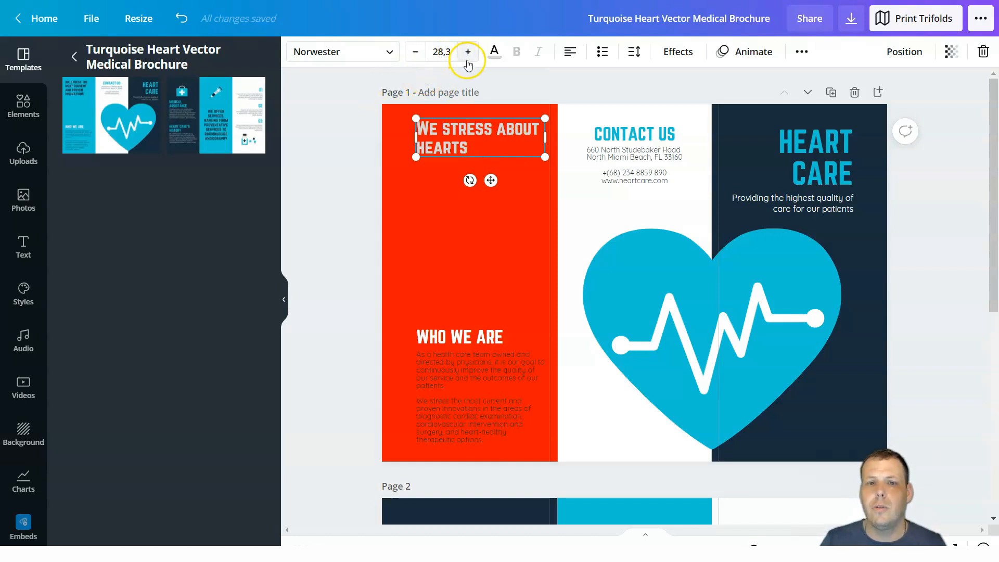
left_click(415, 51)
left_click(416, 51)
left_click(415, 52)
left_click(468, 51)
left_click(467, 51)
left_click(467, 52)
left_click(467, 51)
left_click(468, 51)
left_click(467, 52)
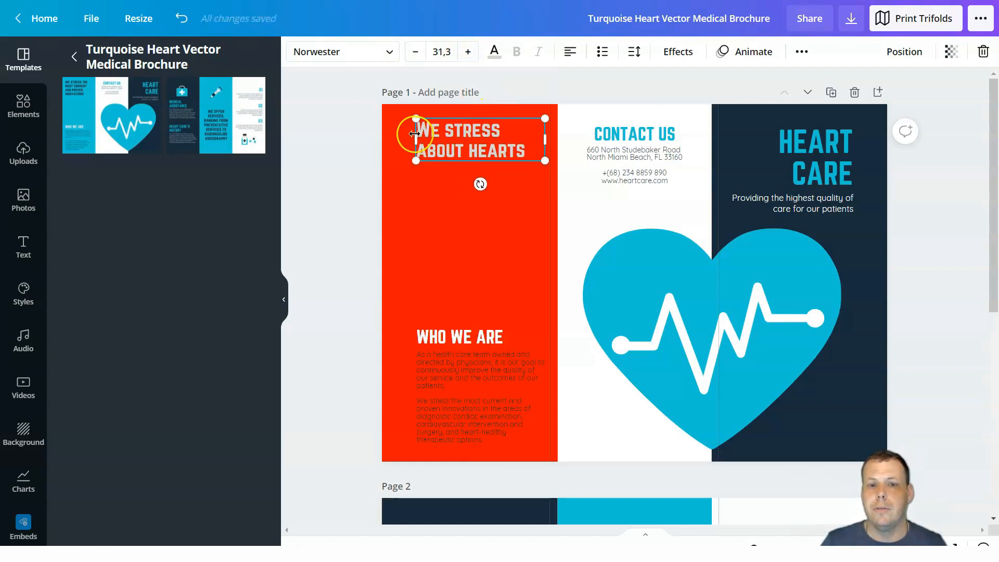
Change the "We stress about hearts" heading's font to Agrandir Narrow Black and move it slightly down and to the left.
left_click(360, 62)
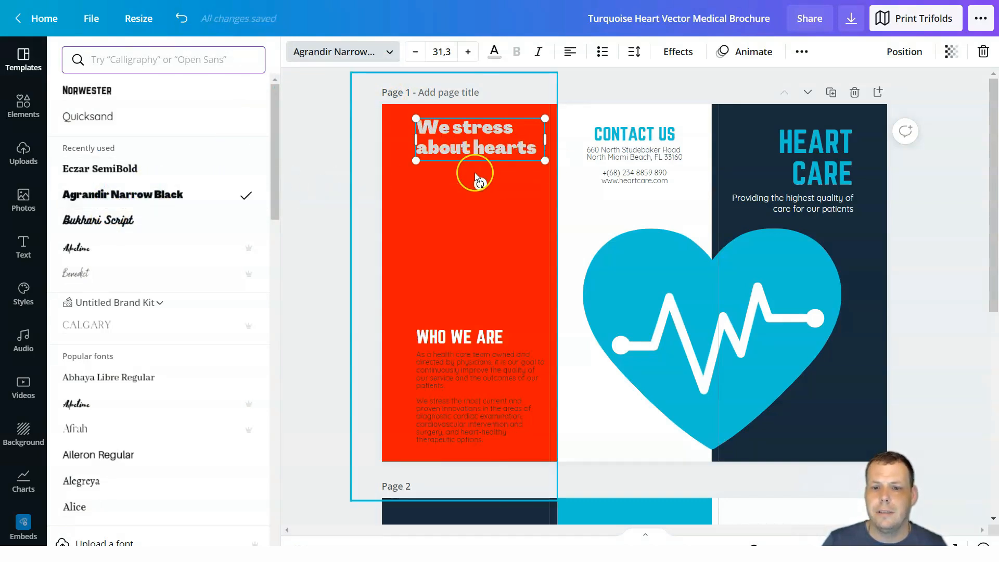
left_click(489, 144)
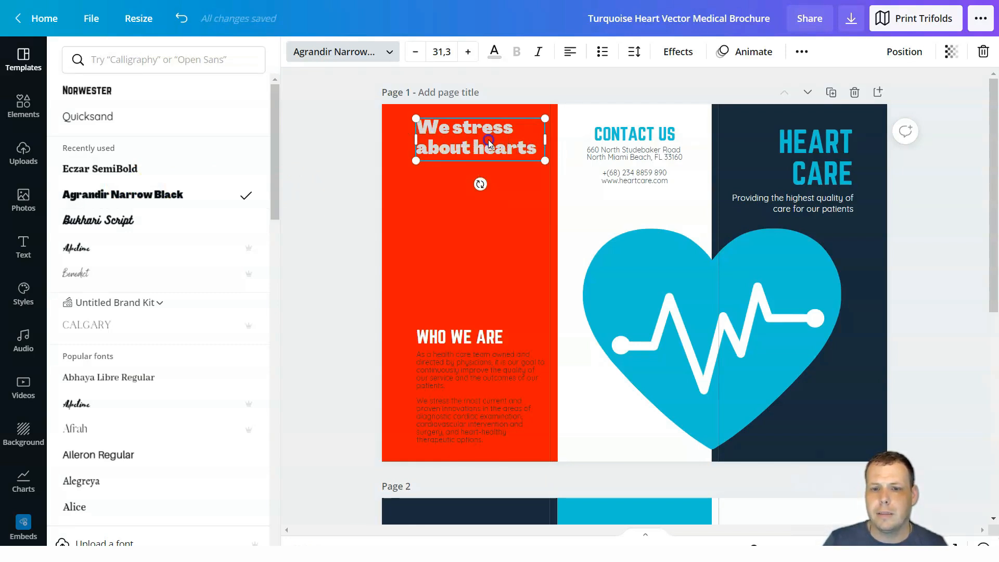
left_click_drag(488, 139, 479, 144)
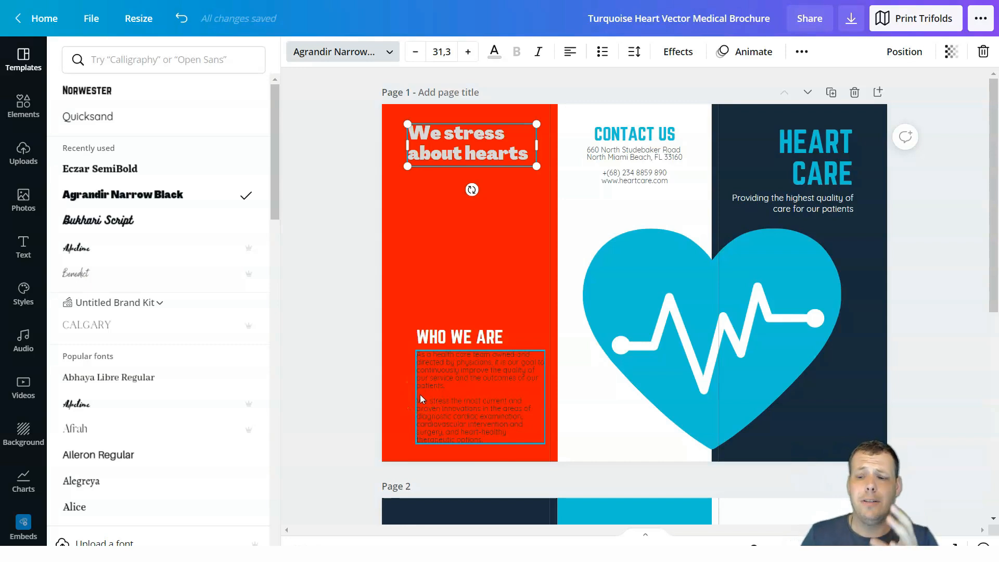
Recolor the body text under "Who We Are" with the document's light gray and set its font size to 15,1.
double_click(445, 403)
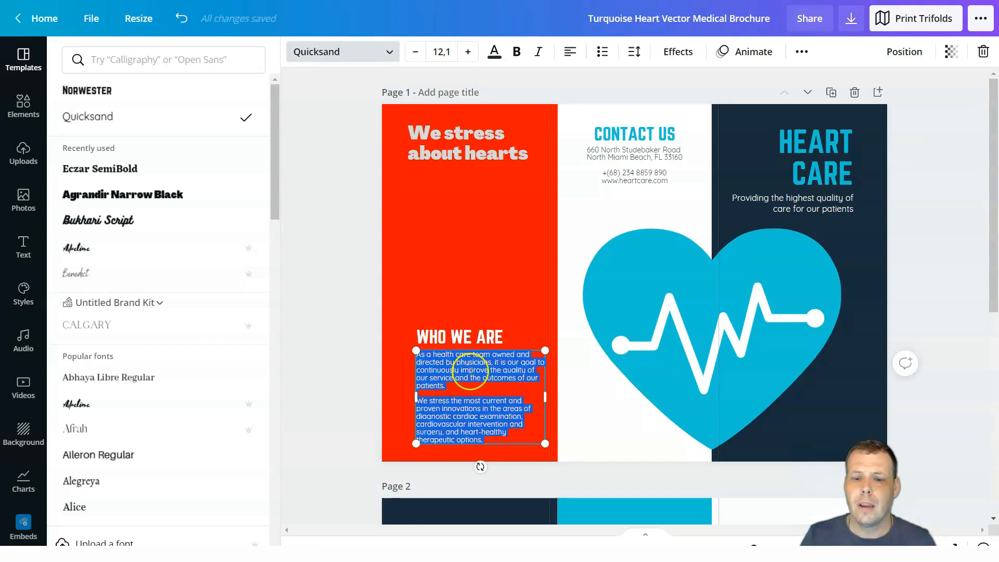
left_click(494, 51)
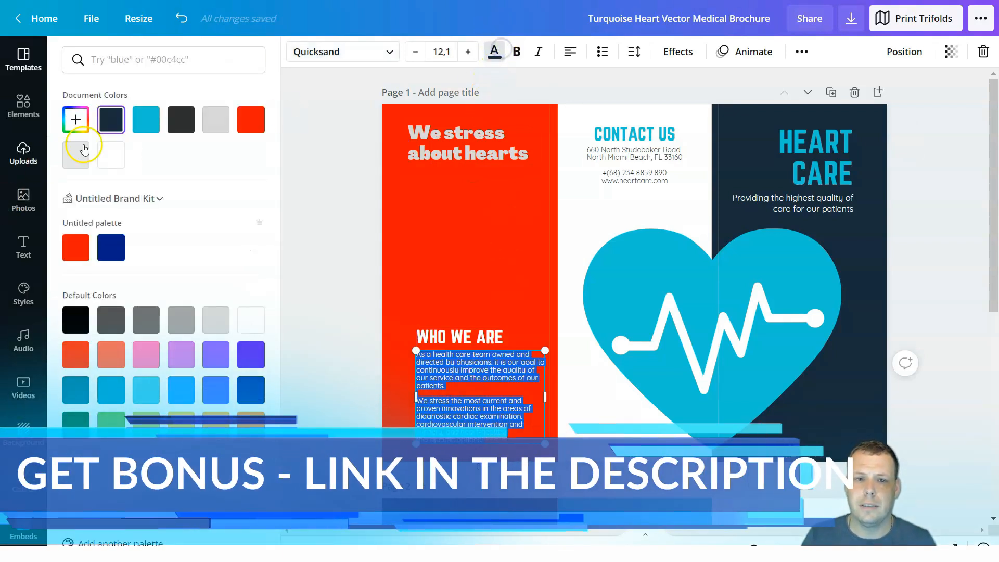
left_click(218, 119)
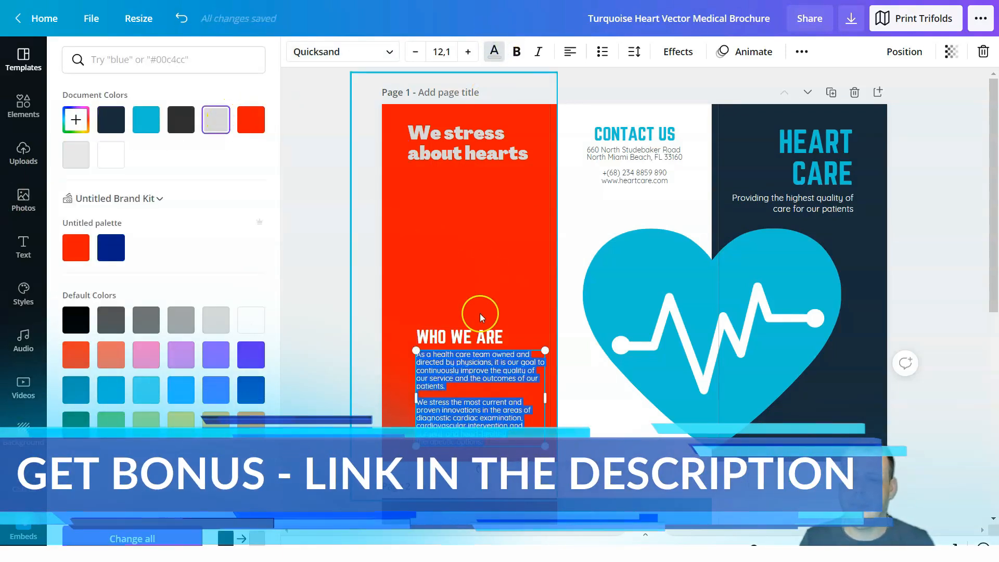
left_click(467, 52)
left_click(464, 53)
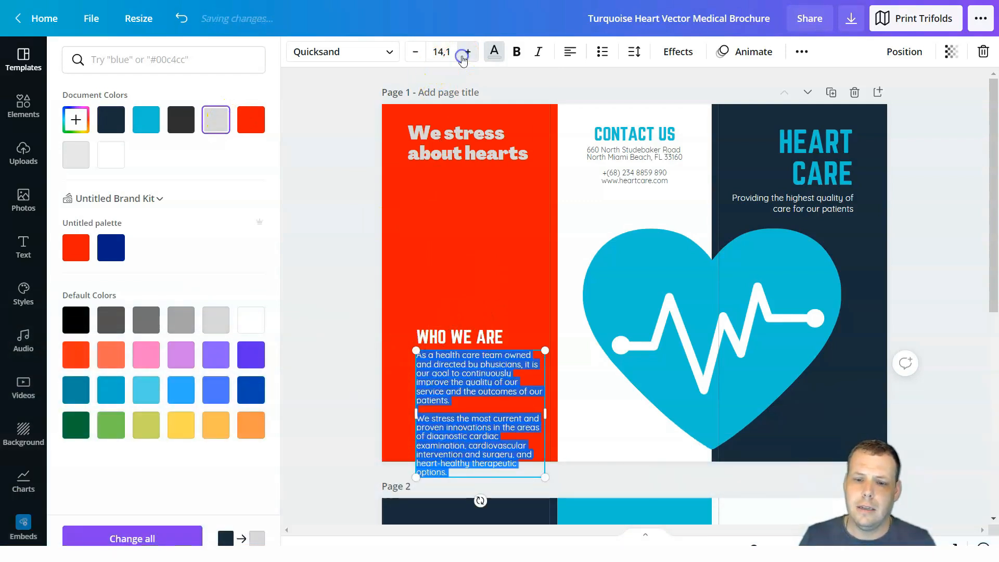
left_click(463, 57)
left_click(415, 52)
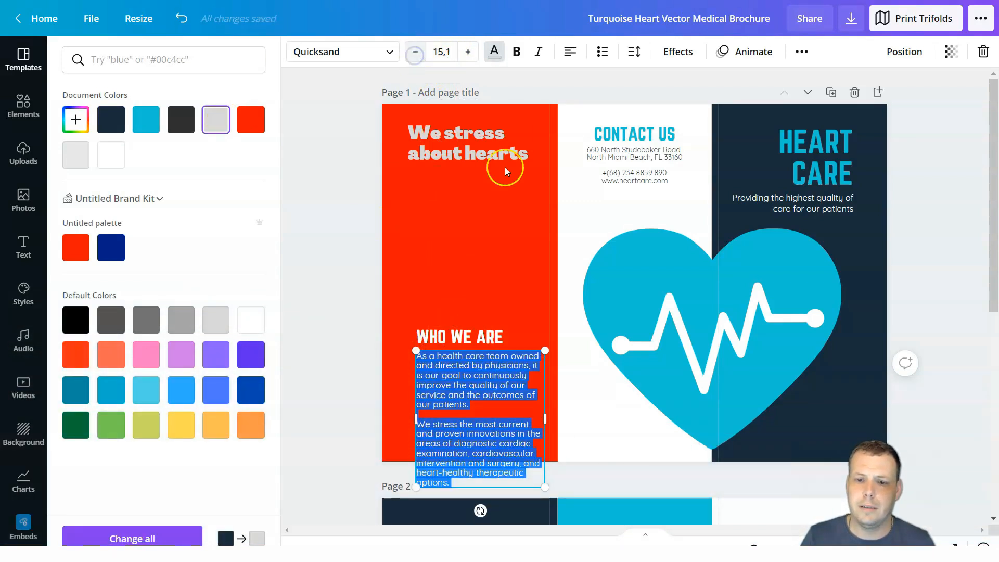
Move the "Who We Are" heading and its body text up the red panel, left-aligned with the "We stress about hearts" heading.
left_click(454, 339)
left_click_drag(453, 339, 454, 278)
left_click(468, 379)
left_click_drag(468, 379, 462, 334)
left_click(464, 281)
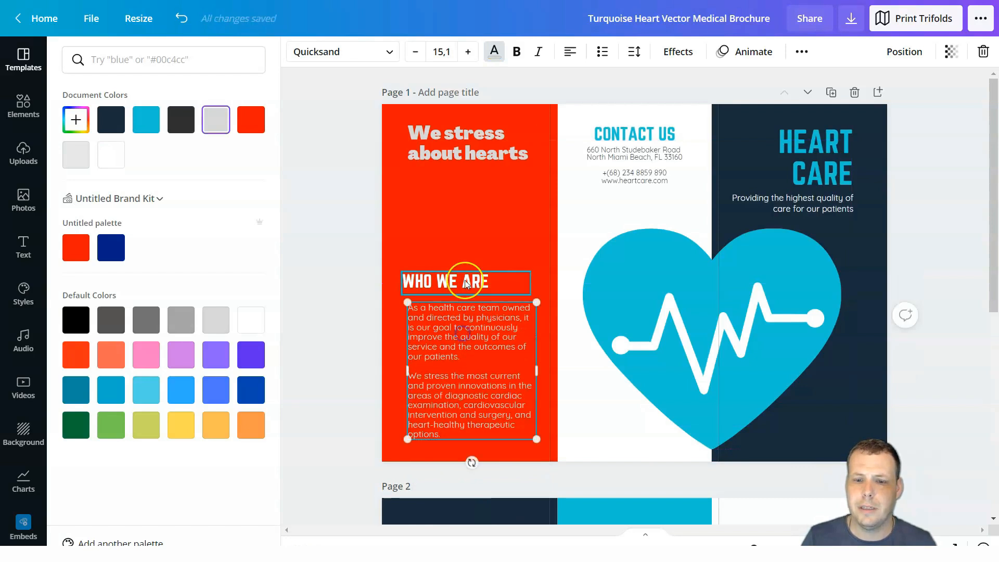
mouse_move(464, 282)
left_mouse_down()
mouse_move(480, 282)
mouse_move(470, 277)
left_mouse_up()
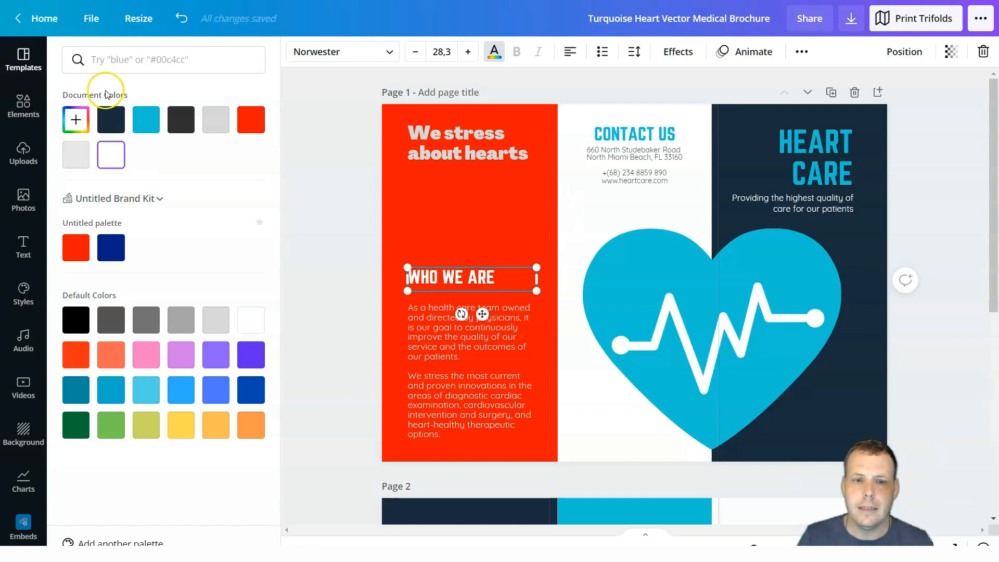
left_click(615, 219)
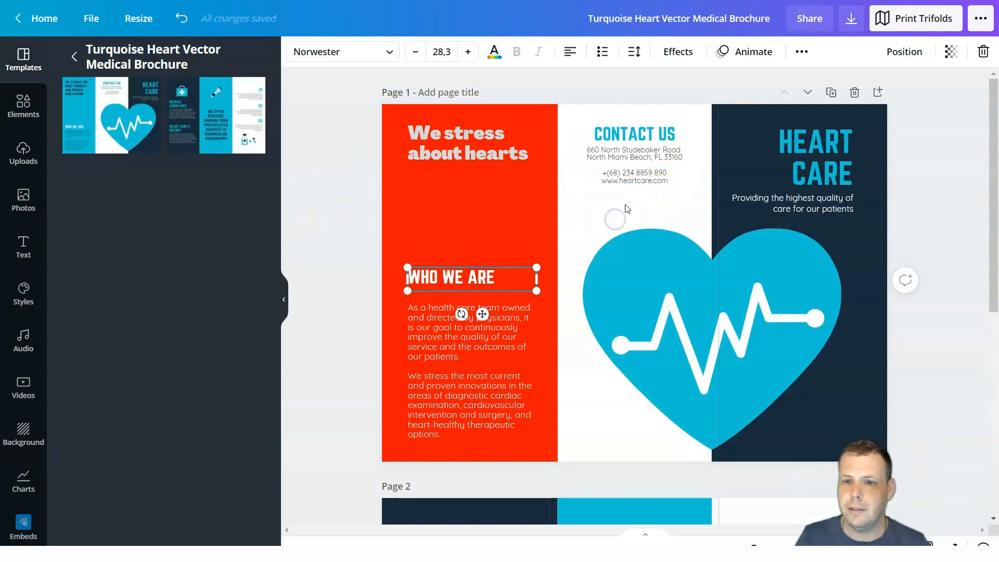
Try red, coral and pink on the large turquoise heart and settle on the light purple from the default colors.
left_click(648, 269)
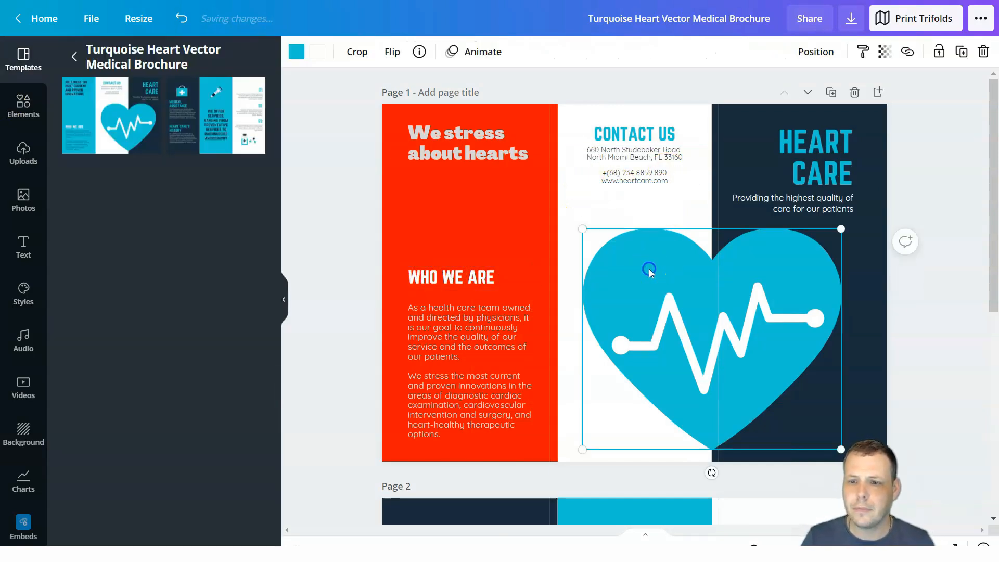
left_click(302, 54)
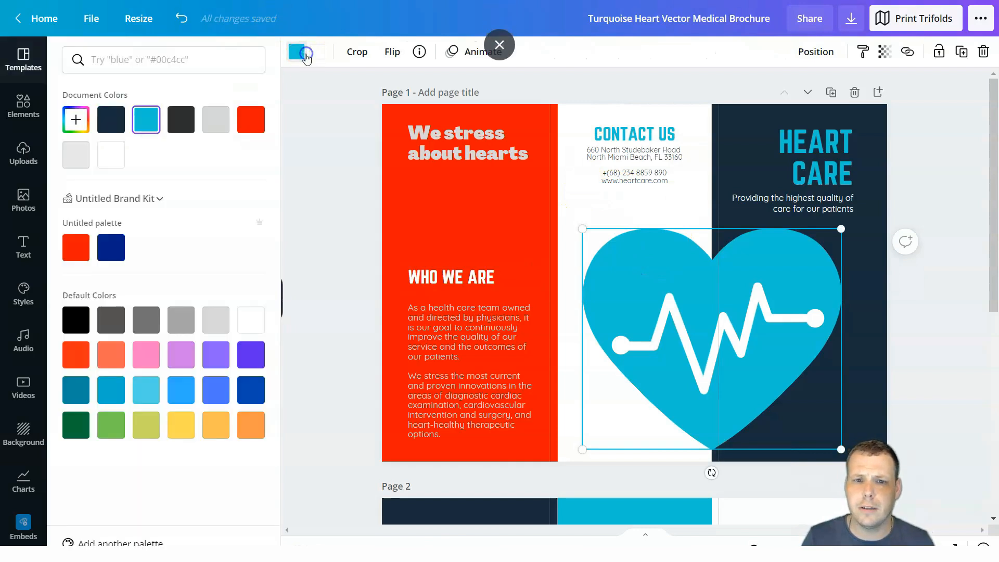
left_click(250, 119)
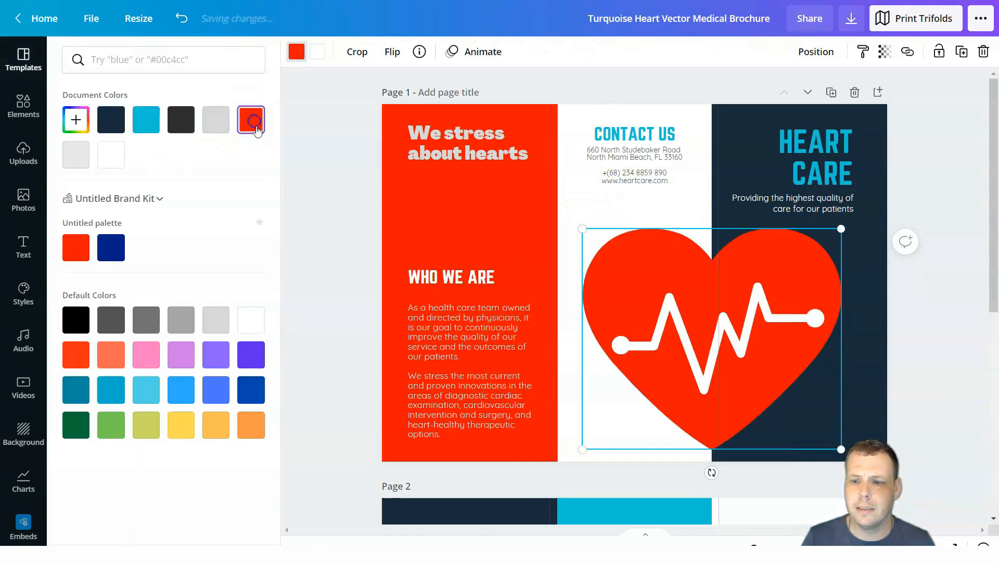
left_click(111, 354)
left_click(155, 358)
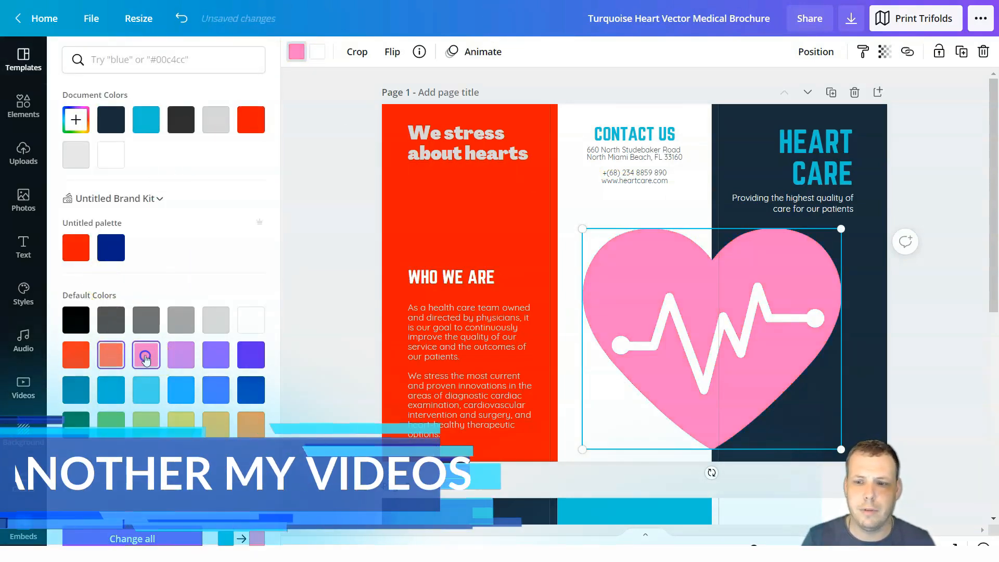
left_click(182, 353)
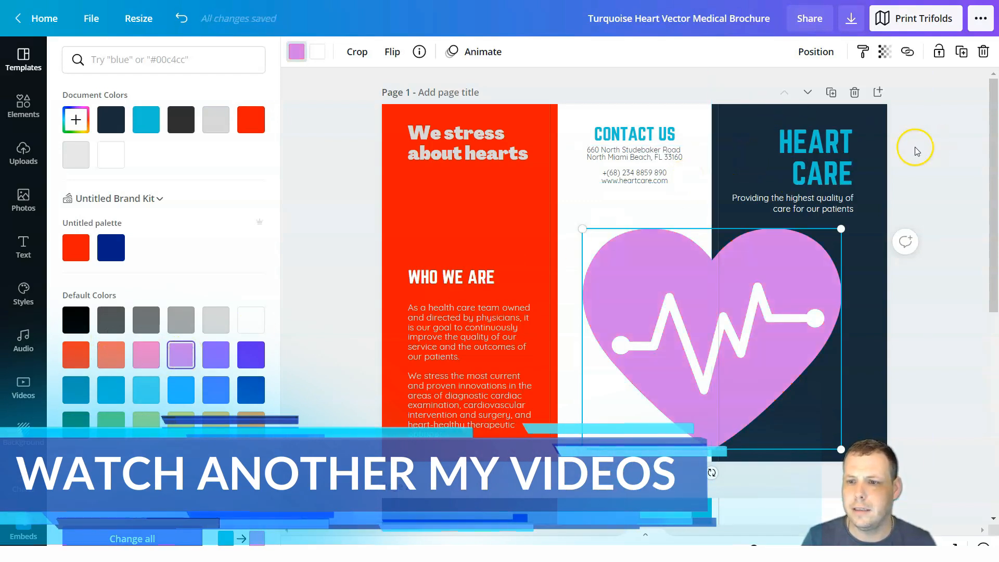
Recolor the "Contact Us" heading with the document's red.
left_click(646, 138)
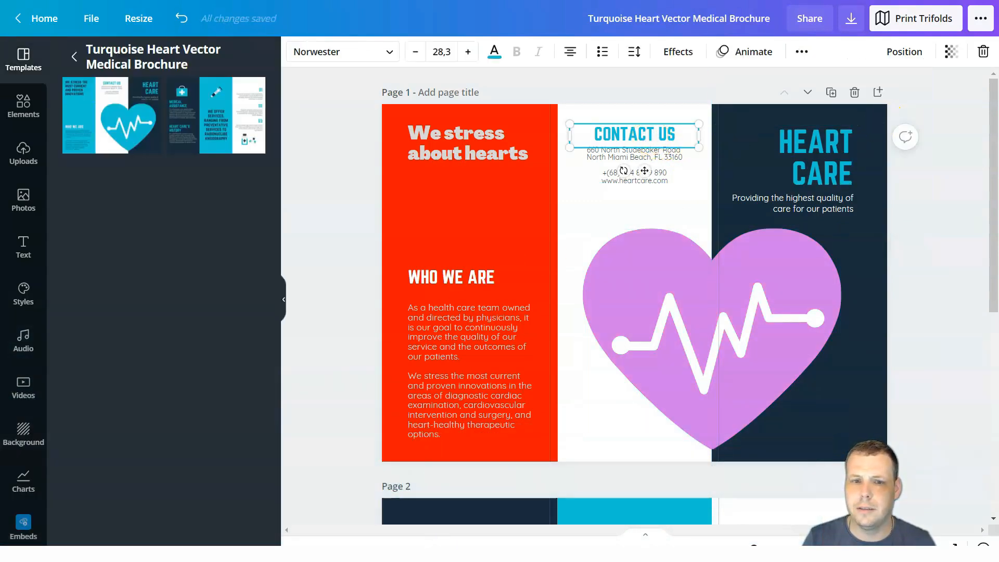
double_click(681, 143)
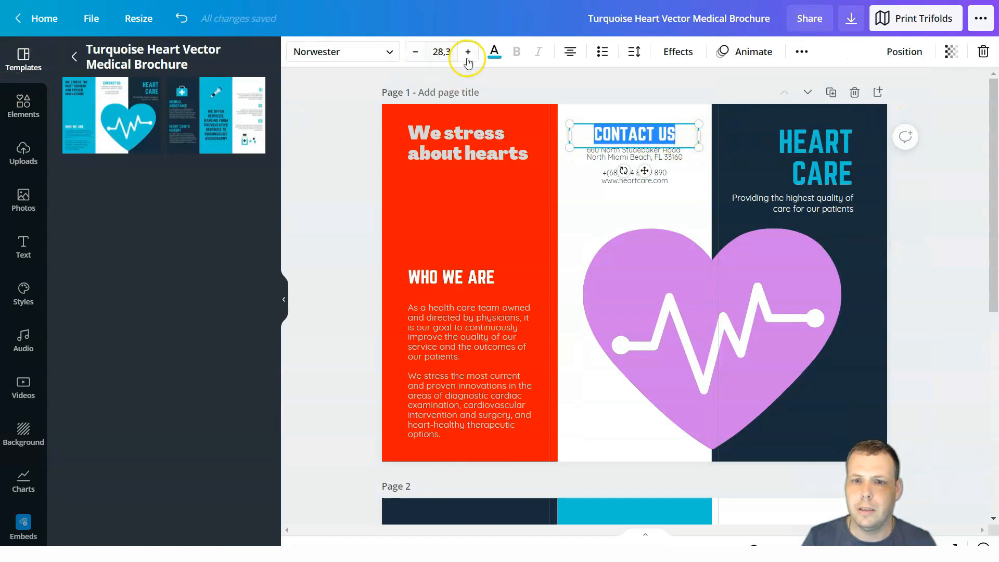
left_click(495, 52)
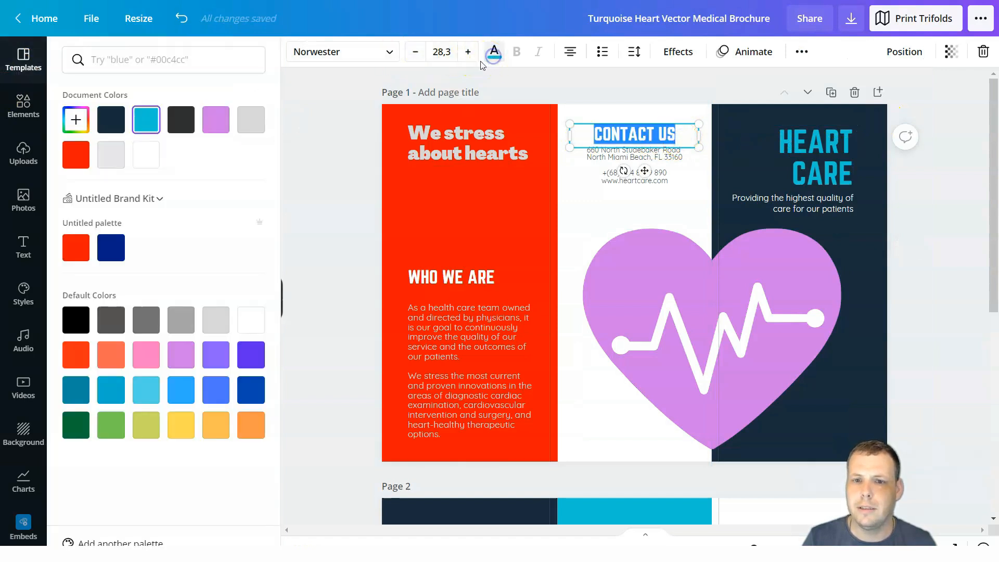
left_click(80, 159)
left_click(626, 206)
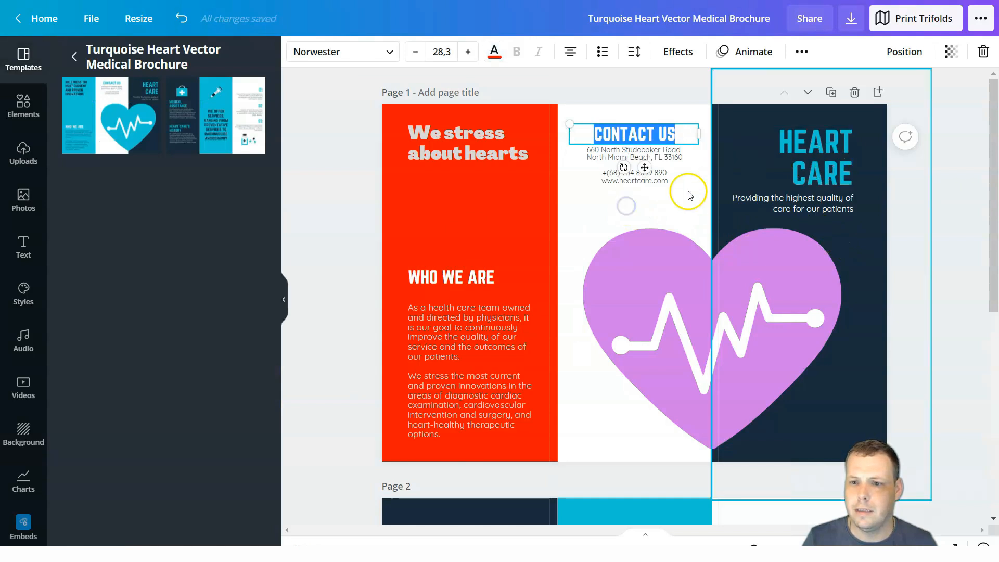
left_click(689, 208)
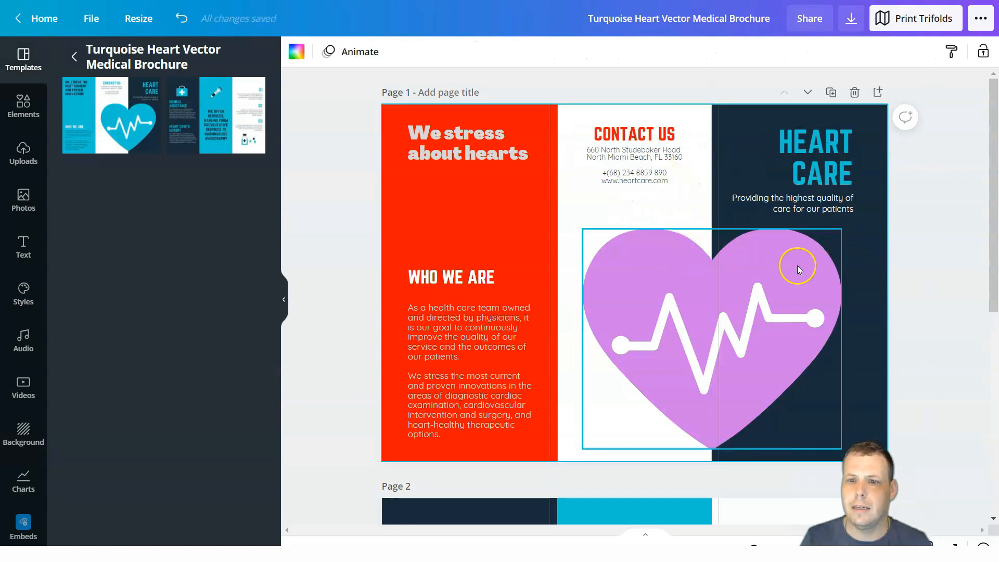
left_click(664, 326)
double_click(664, 328)
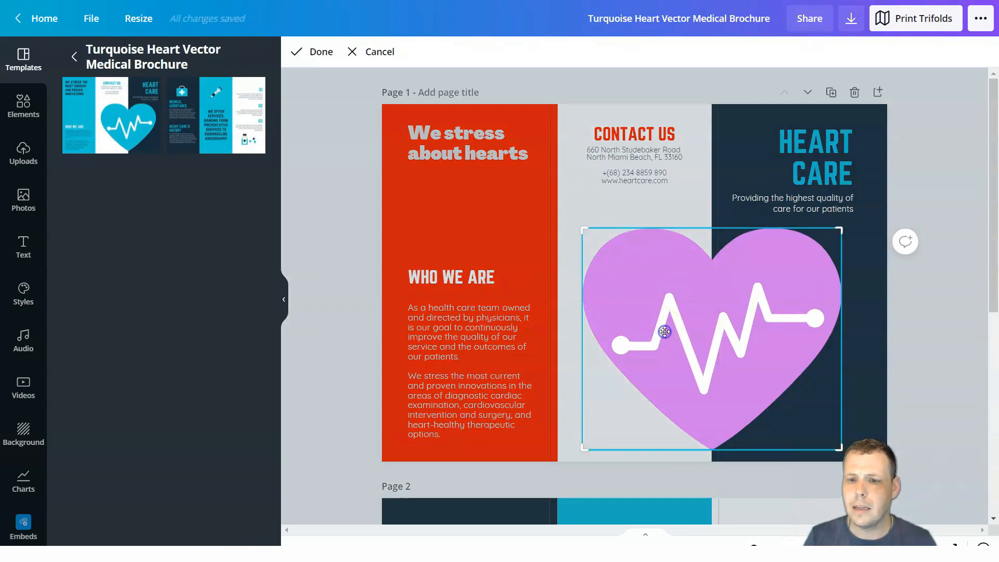
left_click(653, 214)
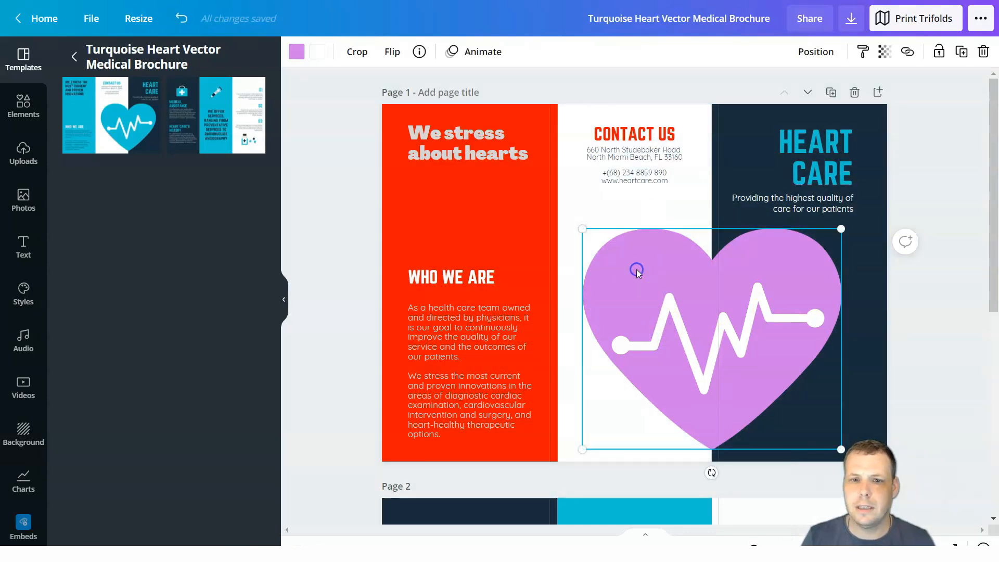
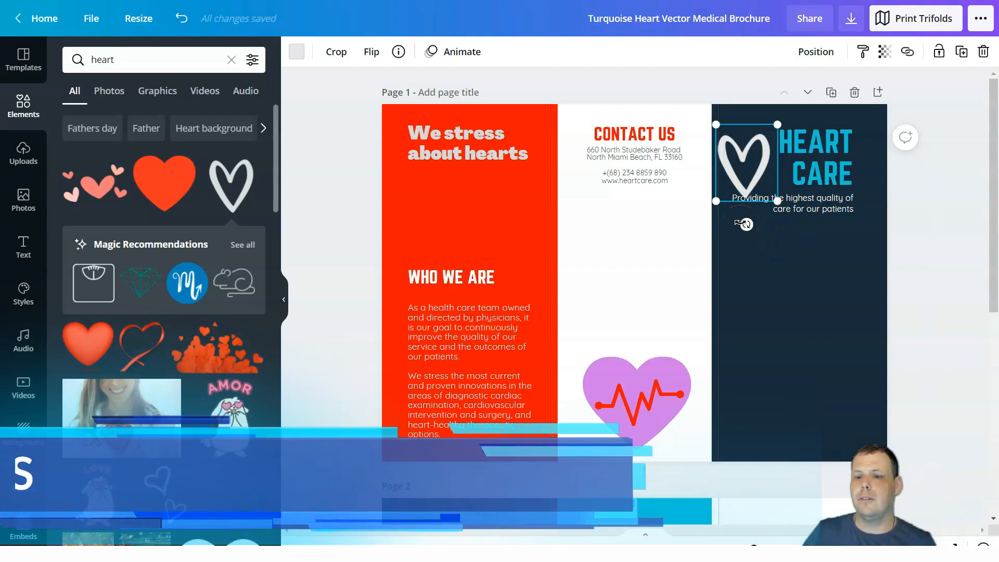
Tilt the white outline heart counterclockwise and move it into the empty lower area of the navy cover panel.
left_click_drag(748, 225, 757, 214)
left_click(736, 173)
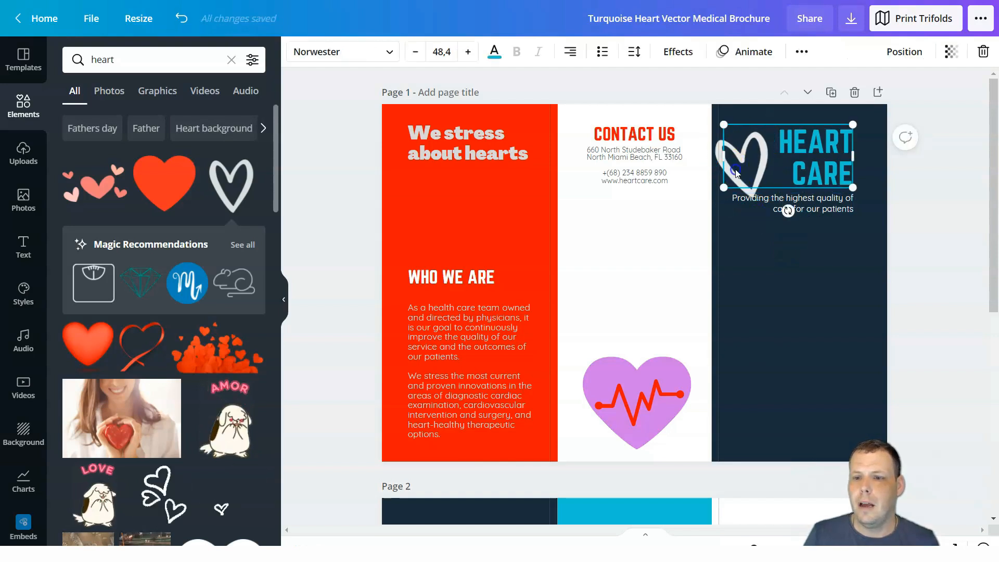
left_click(739, 203)
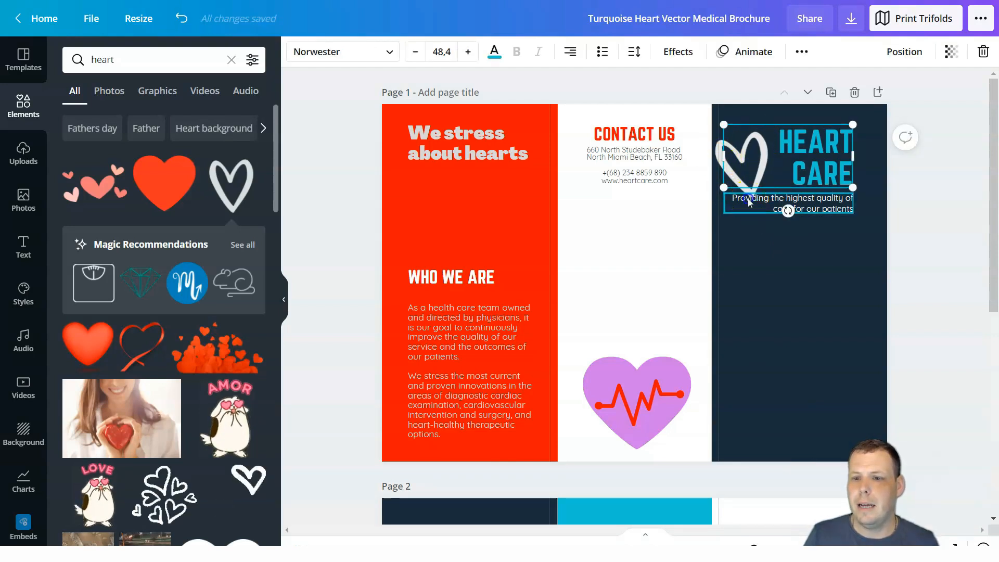
left_click(727, 162)
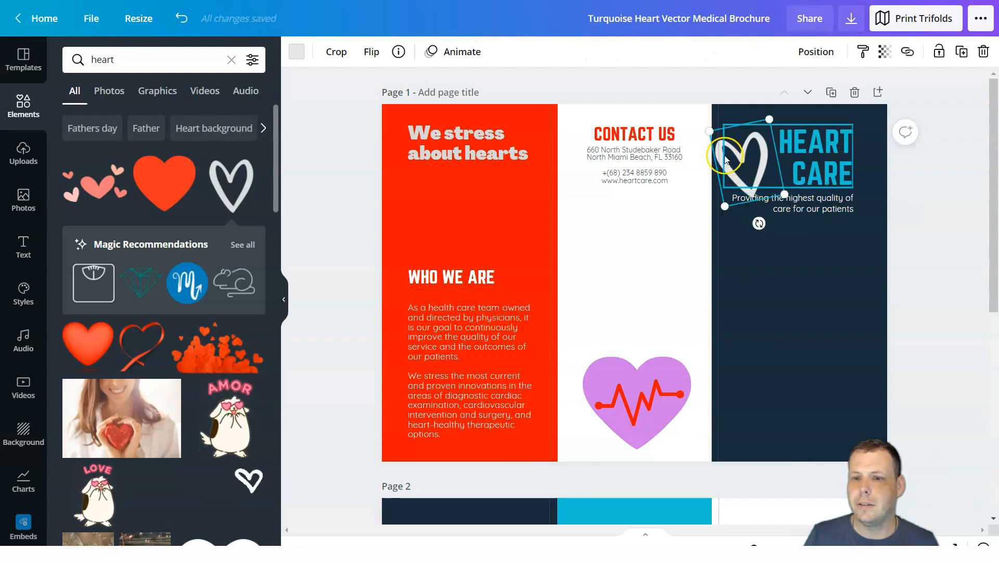
left_click_drag(715, 171, 739, 315)
left_click_drag(785, 399, 792, 395)
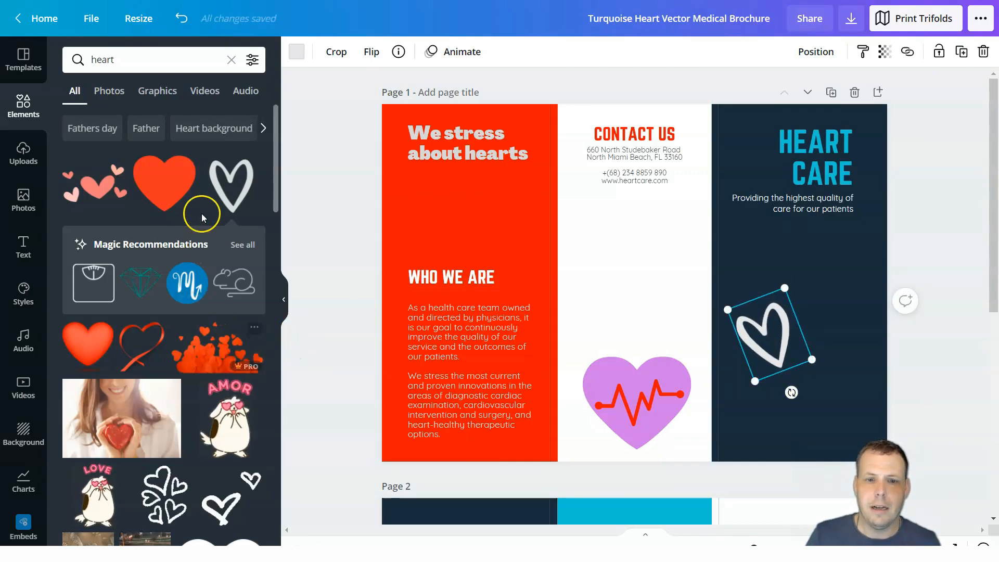
Add a second outline heart overlapping the white one, rotated about 7° clockwise and flipped horizontally.
left_click_drag(231, 186, 804, 345)
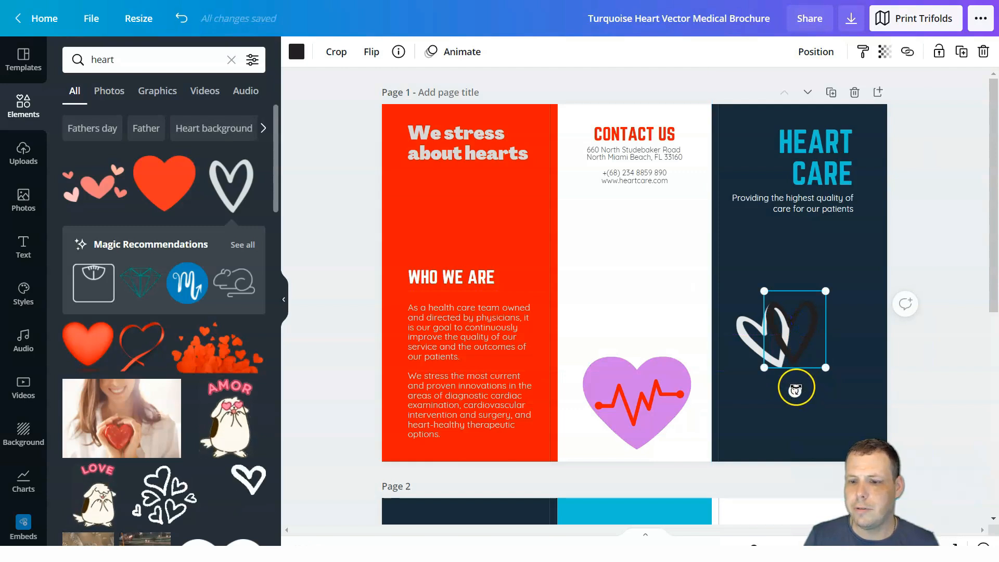
left_click_drag(795, 391, 786, 391)
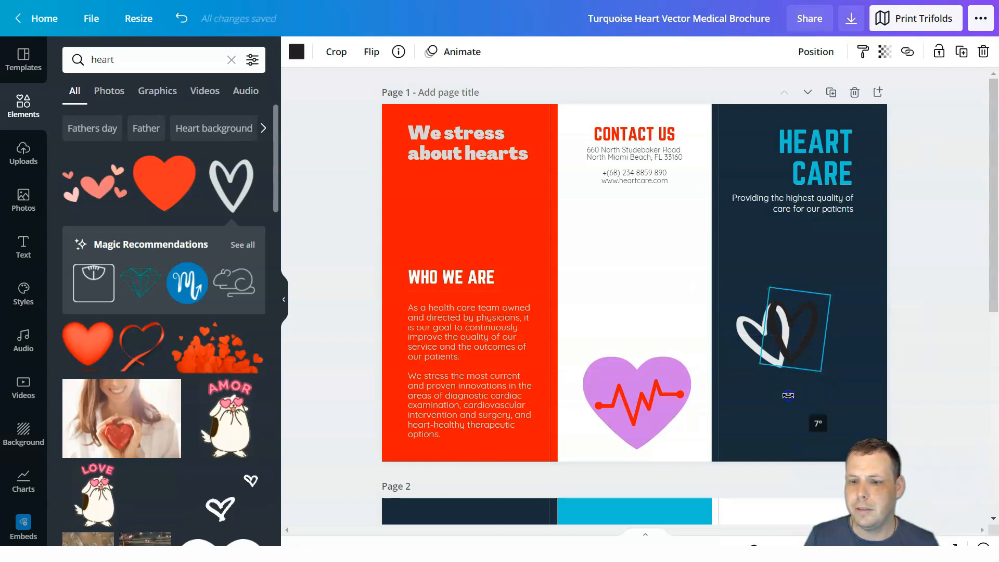
left_click(373, 54)
left_click(375, 85)
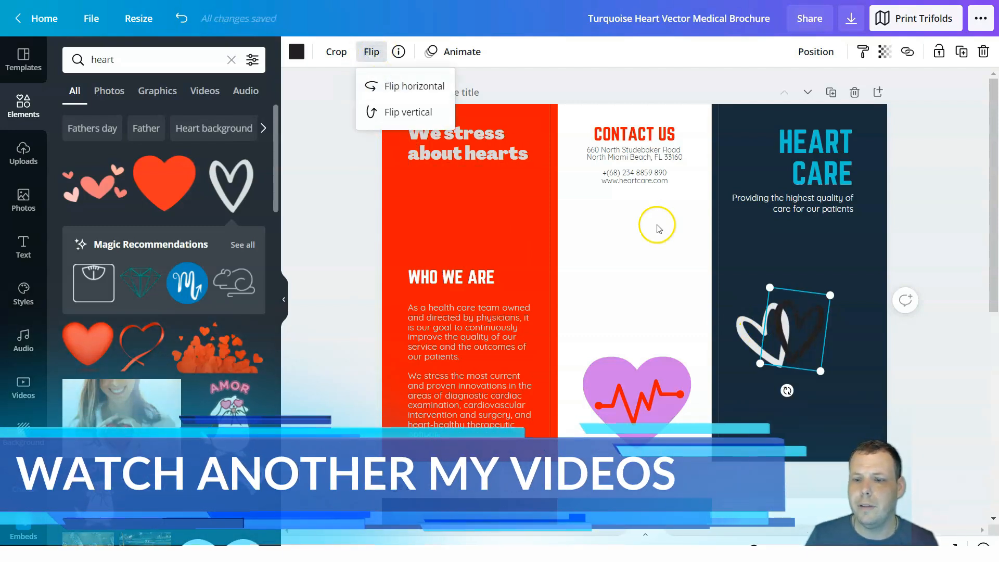
Recolor the second outline heart with the document's red, tilt it further clockwise and set it beside the white heart.
left_click(296, 52)
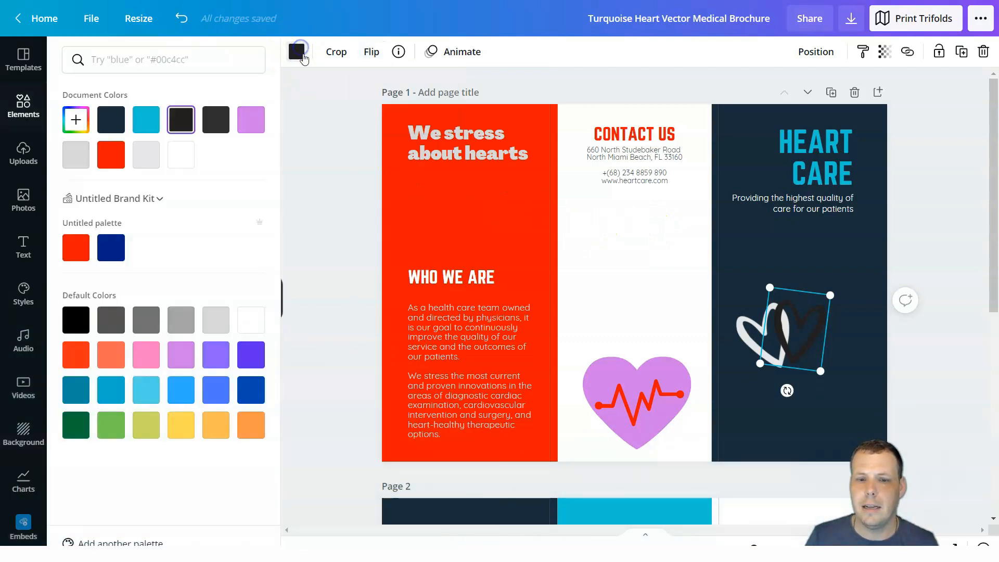
left_click(111, 155)
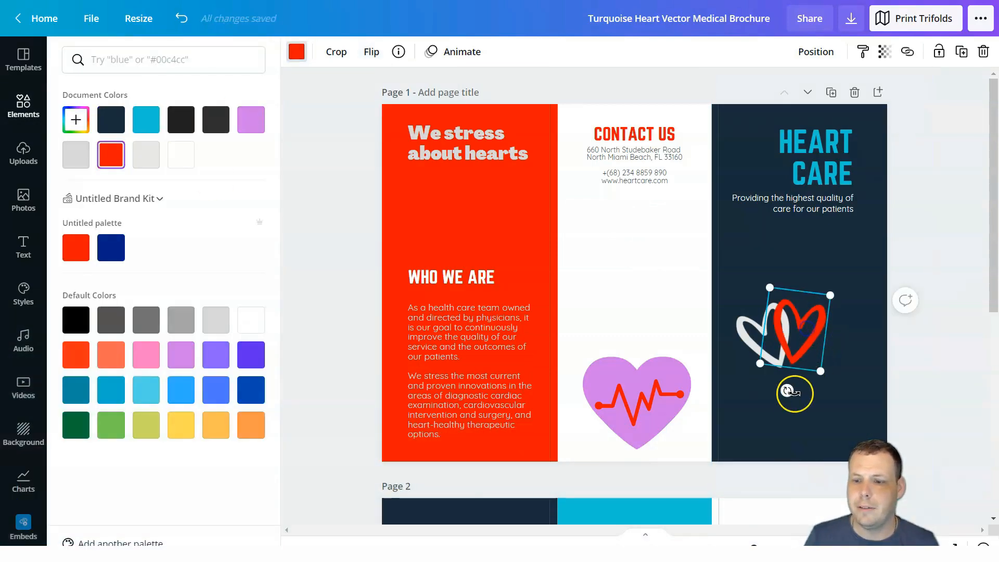
left_click_drag(776, 388, 762, 391)
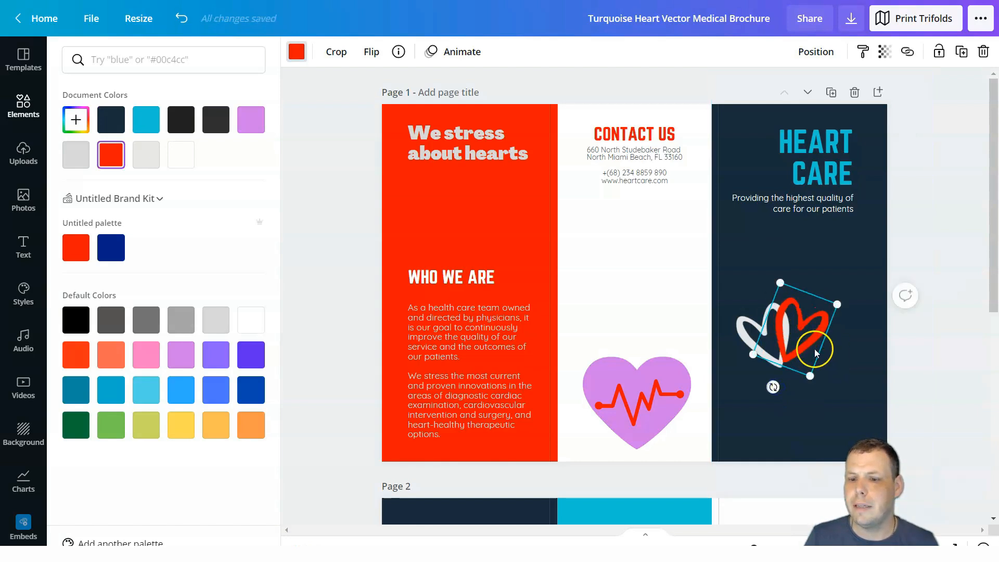
left_click_drag(824, 353, 855, 350)
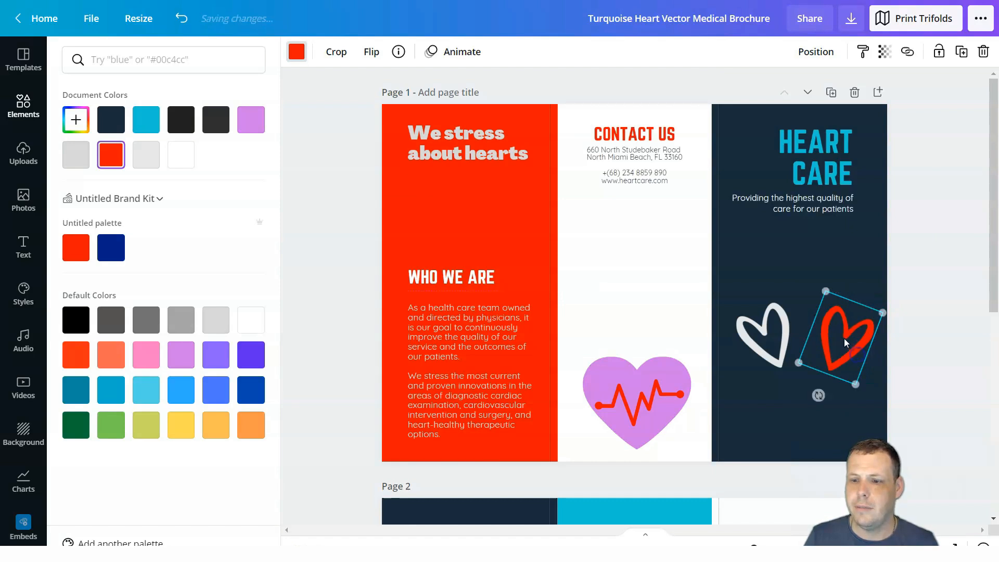
left_click(797, 412)
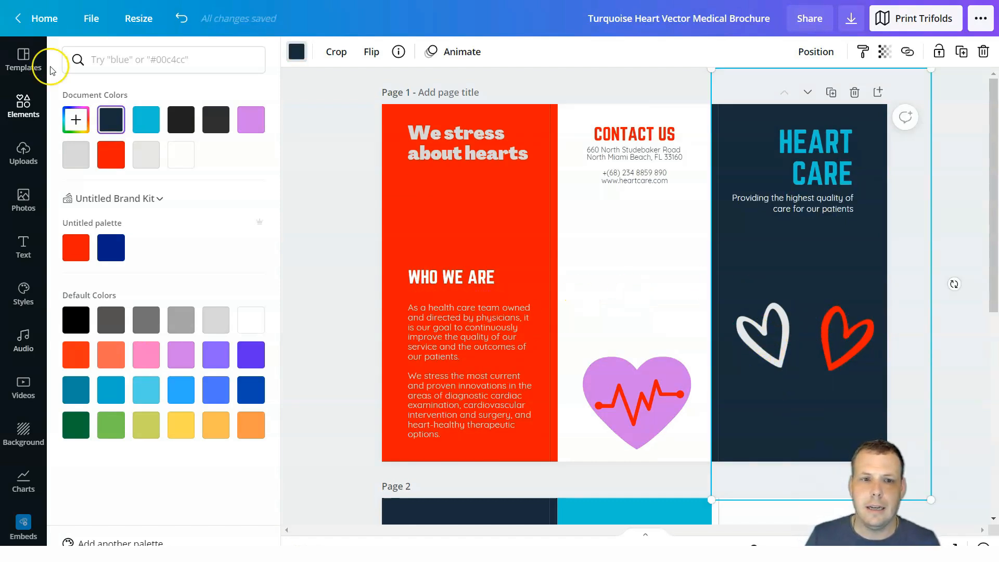
Search the elements for "mouth" and place the curved smile line beneath the two hearts, sized to fit the navy panel.
left_click(42, 115)
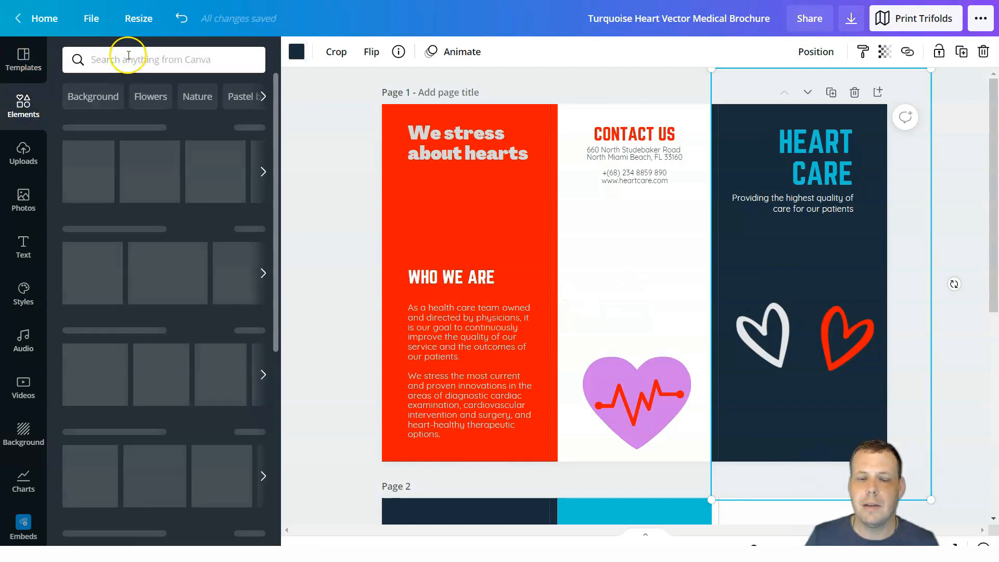
left_click(127, 55)
type("mouth")
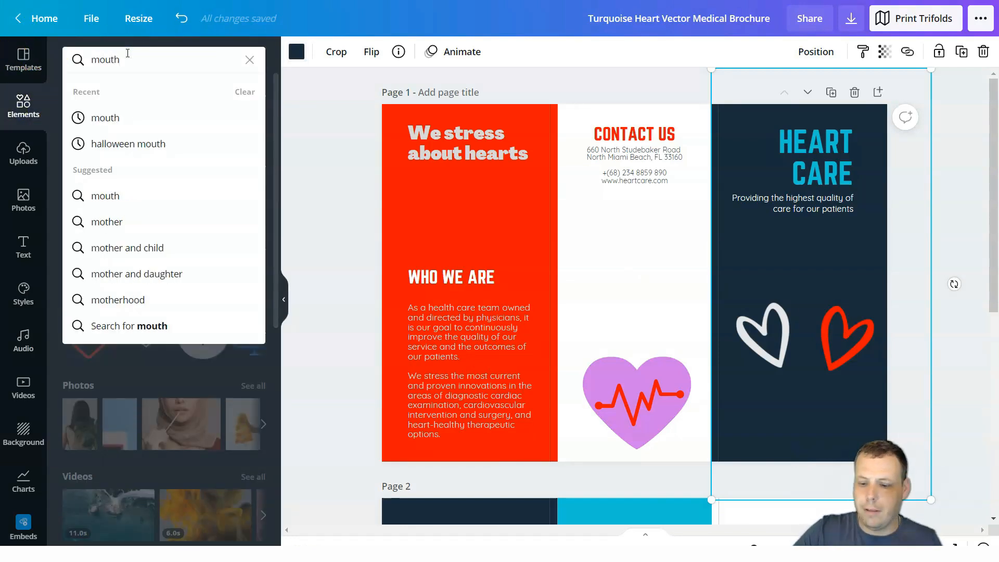
key("Return")
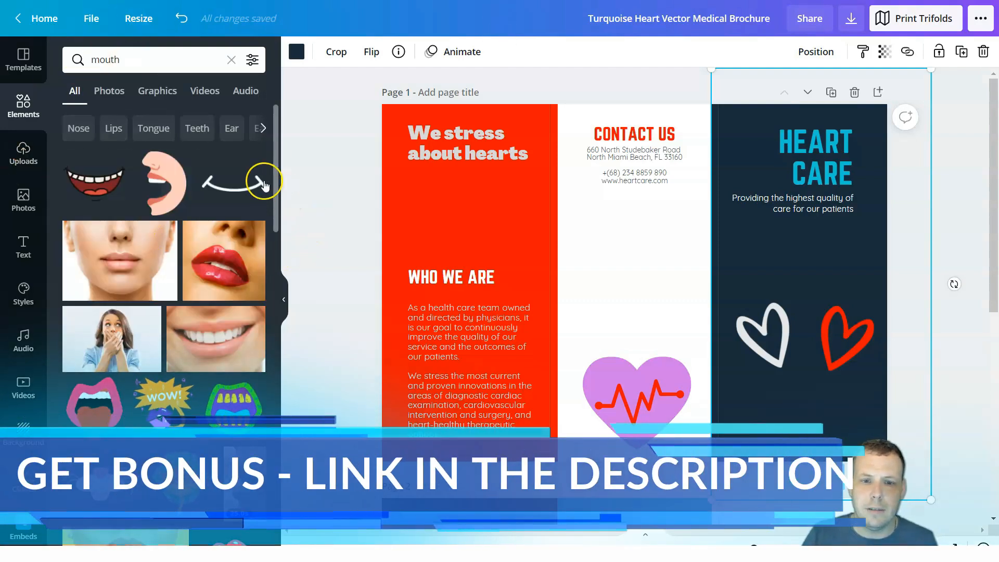
scroll(148, 248, "down", 10)
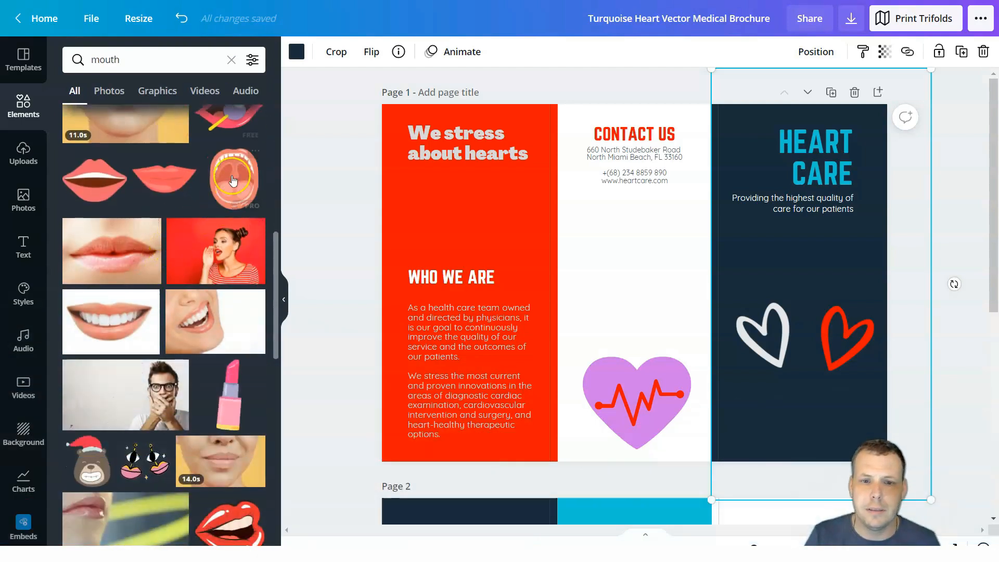
scroll(212, 196, "up", 5)
scroll(212, 197, "up", 5)
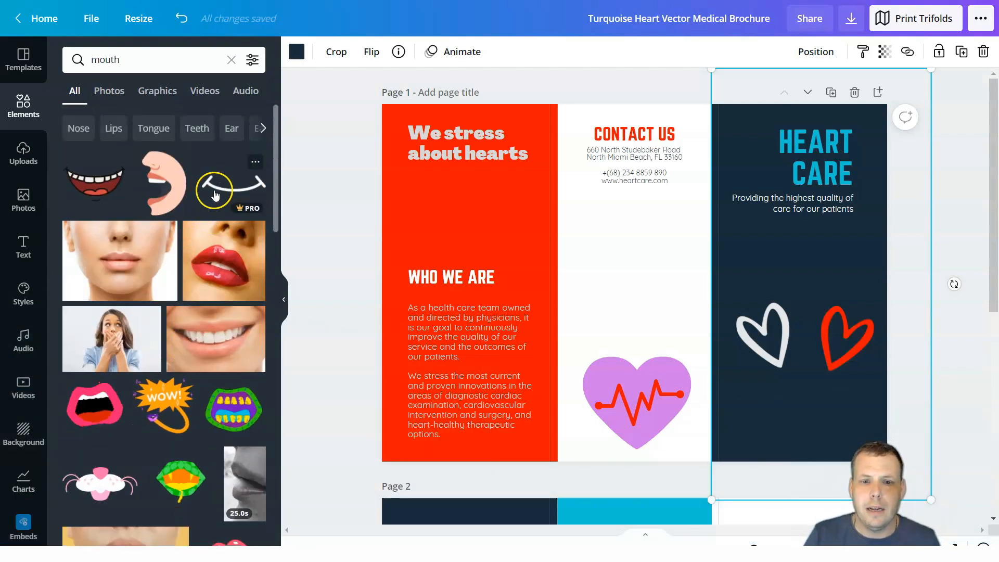
left_click_drag(212, 193, 721, 408)
left_click_drag(907, 366, 849, 383)
left_click_drag(786, 401, 819, 399)
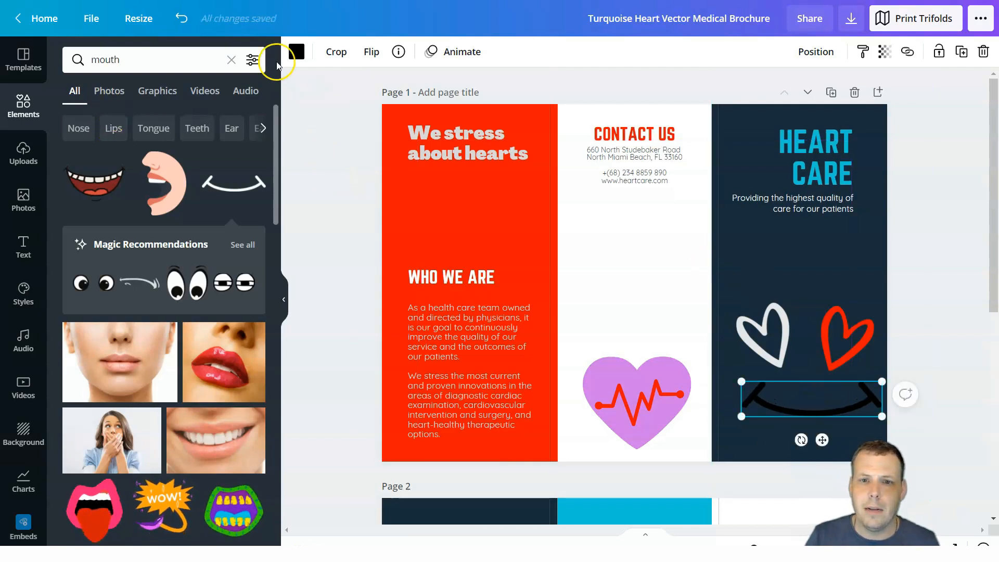
Recolor the smile line with the document's turquoise.
left_click(296, 52)
left_click(181, 120)
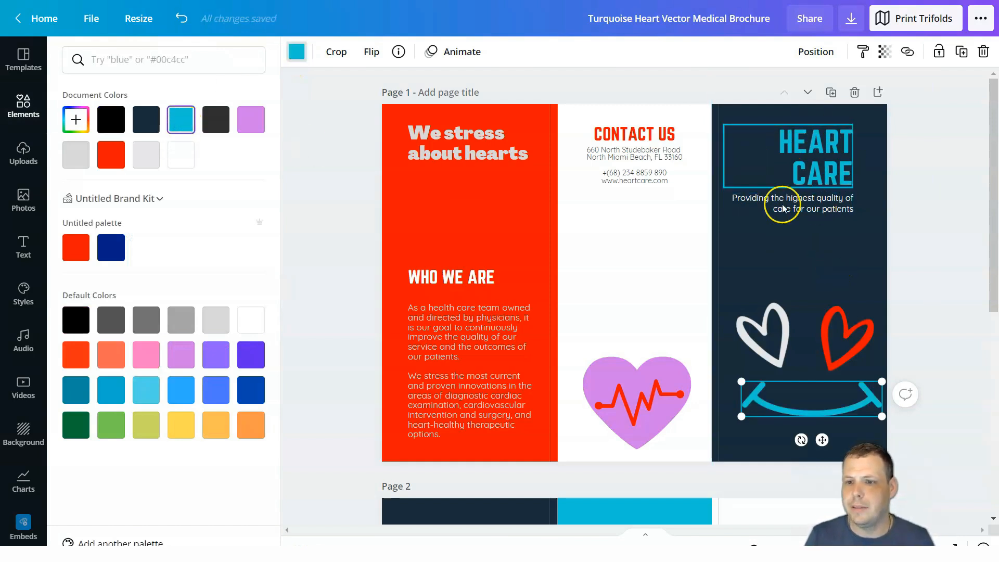
left_click(835, 281)
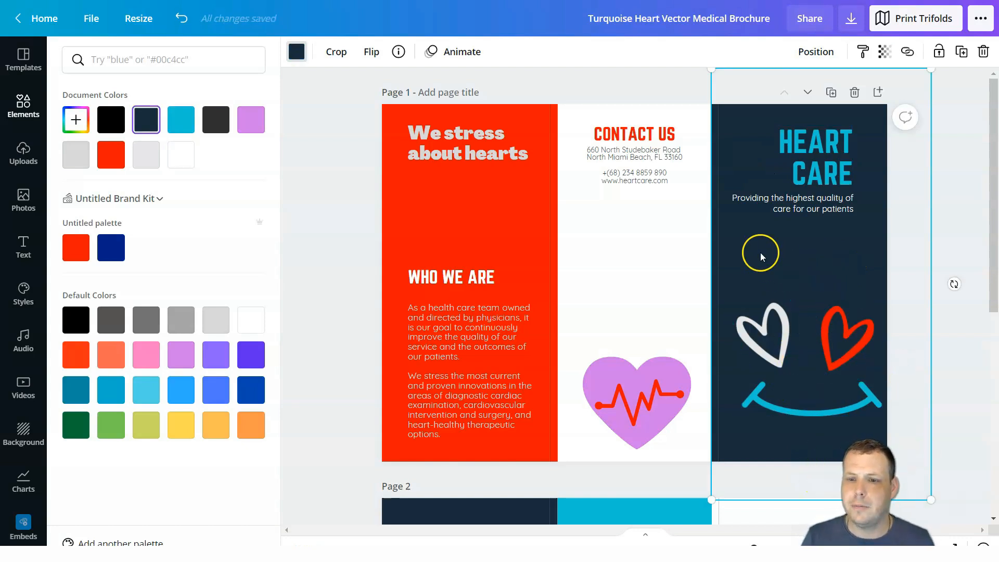
scroll(671, 208, "down", 3)
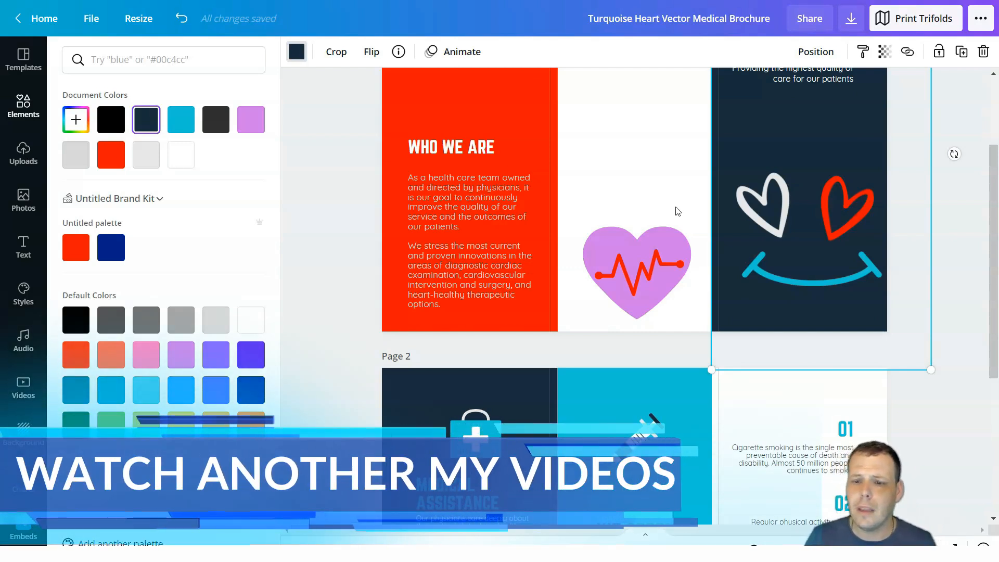
scroll(645, 242, "up", 3)
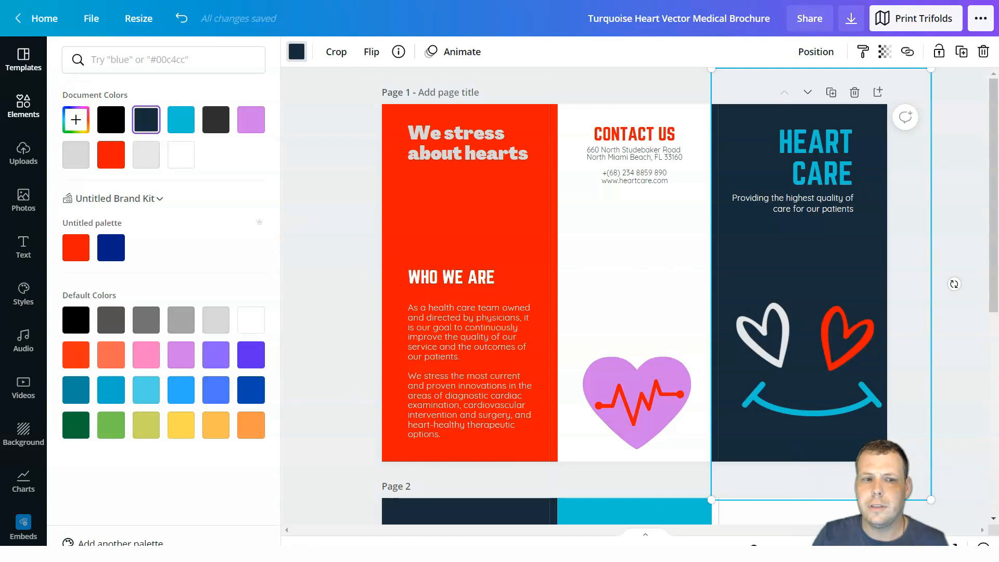
Search the elements for "heart" and place the LOVE dog sticker, about 5.3 by 7.5, between the contact details and the purple heart.
left_click(24, 107)
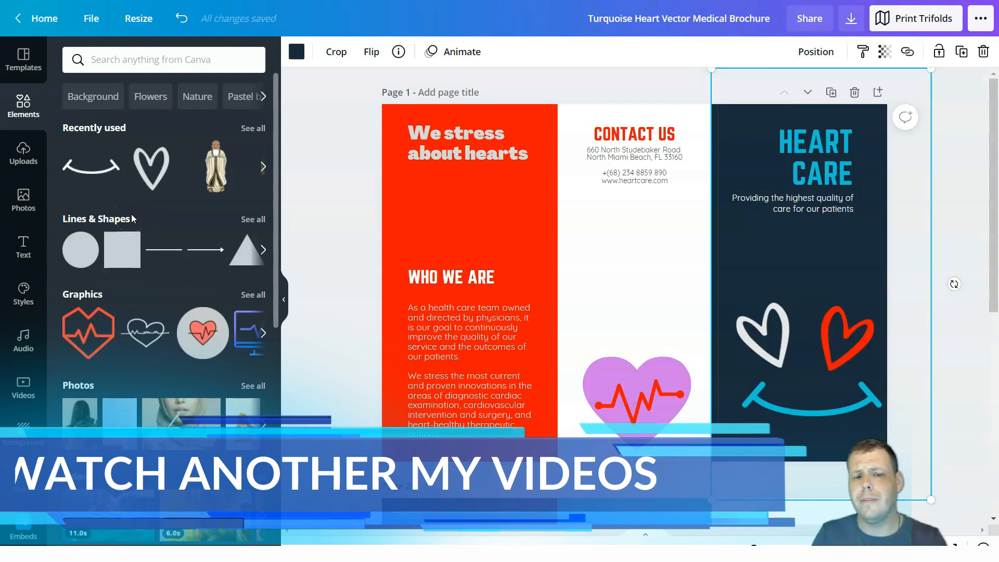
scroll(144, 233, "down", 3)
scroll(144, 234, "up", 3)
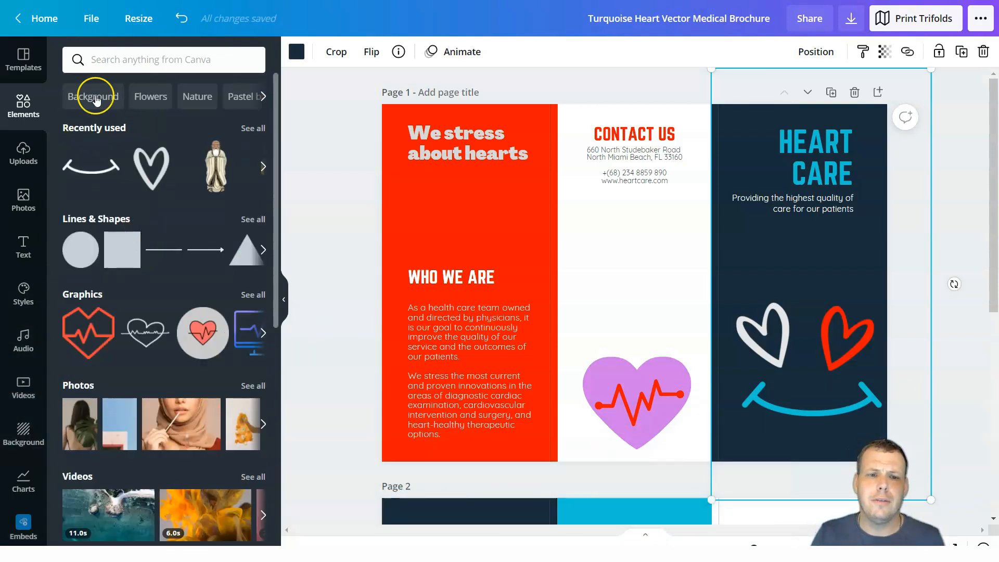
left_click(157, 57)
type("heart")
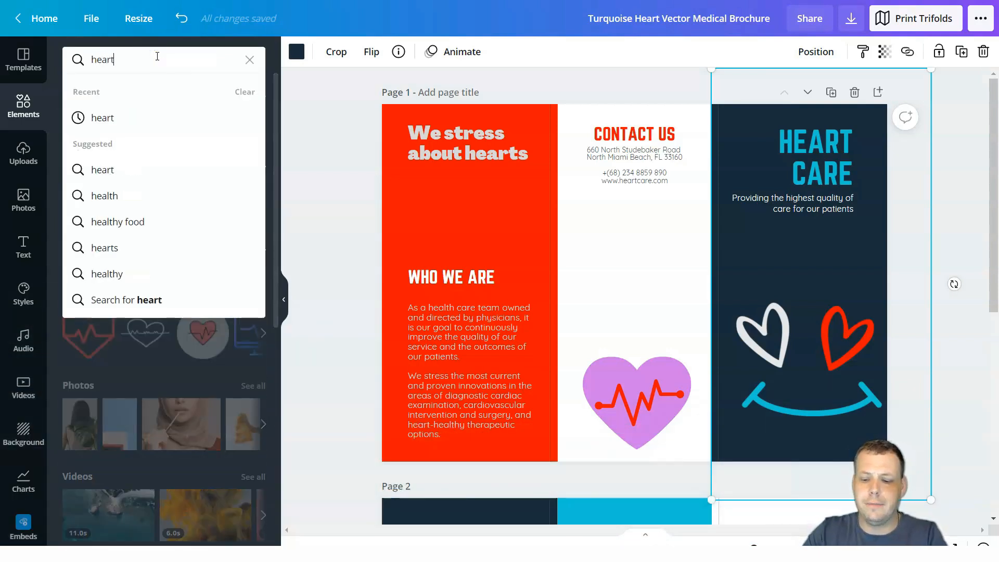
key("Return")
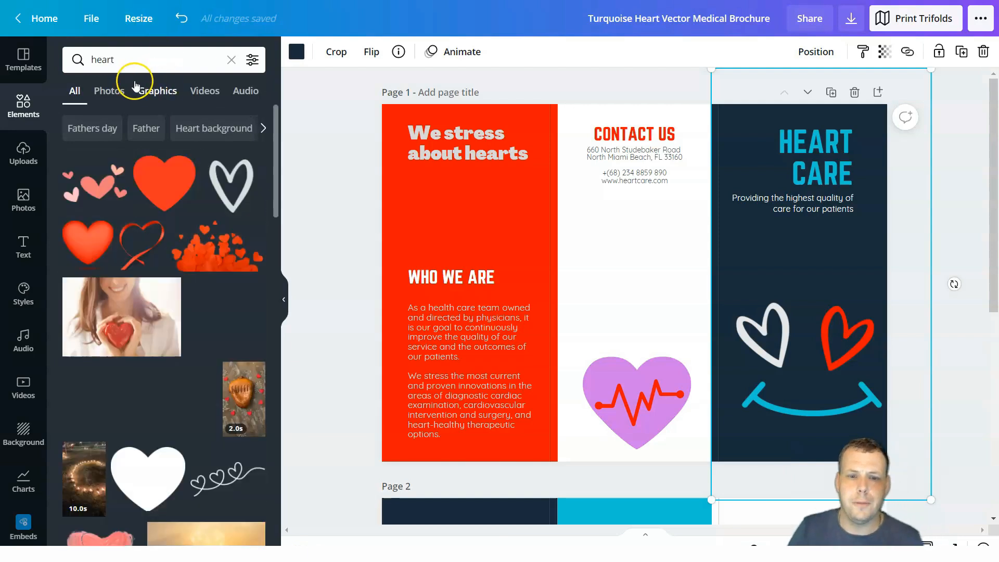
scroll(163, 278, "down", 3)
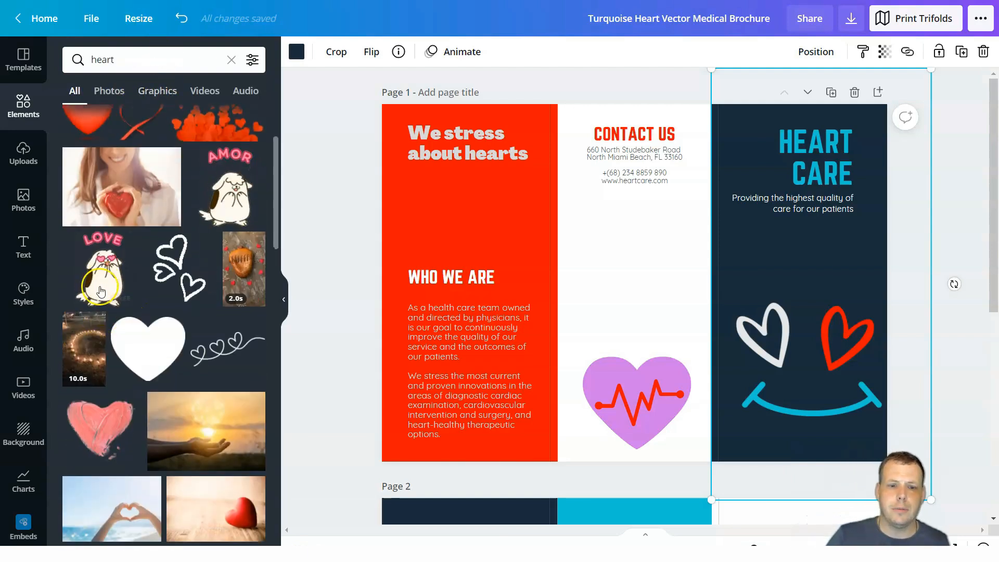
left_click_drag(106, 283, 599, 228)
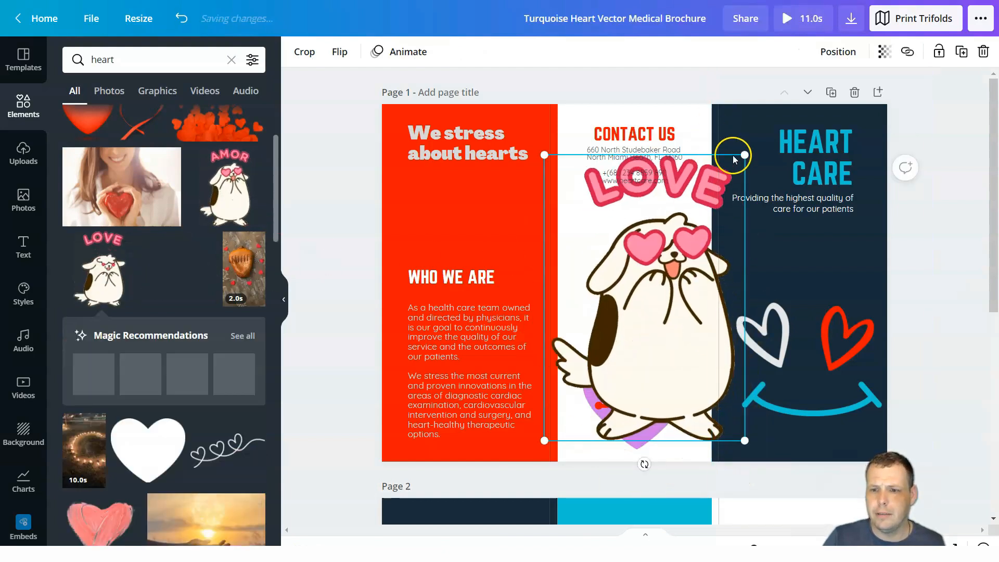
left_click_drag(743, 157, 694, 352)
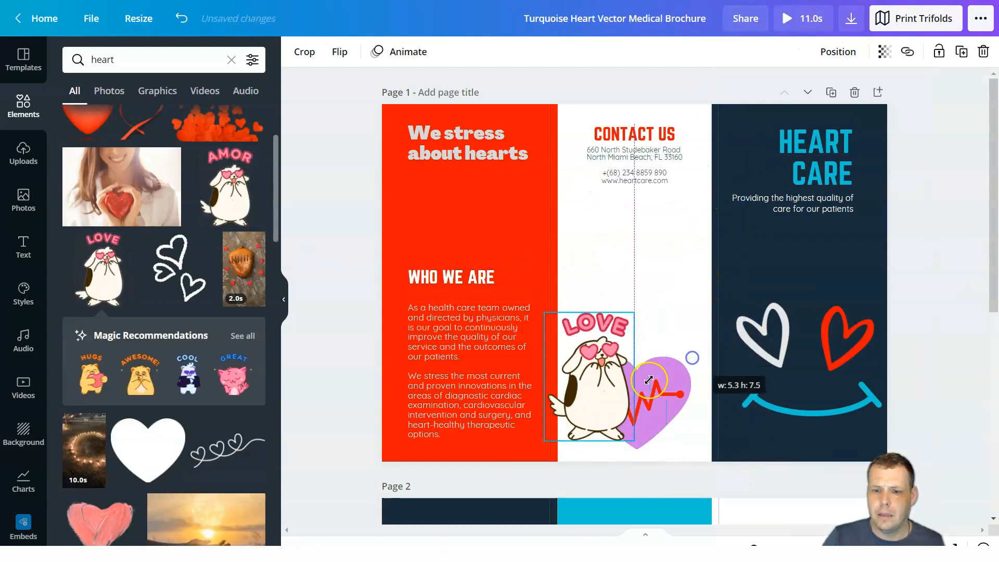
left_click_drag(597, 383, 631, 266)
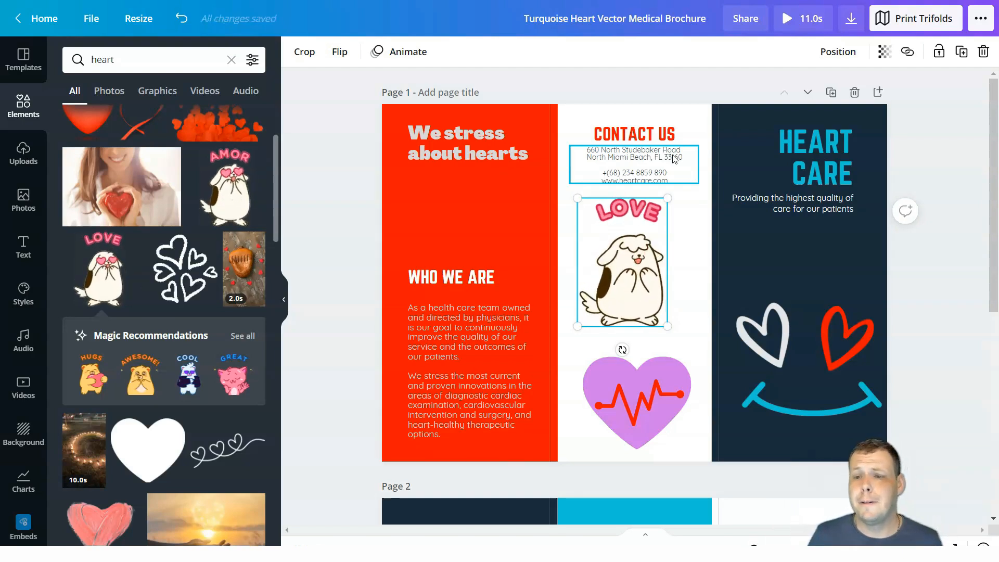
left_click(641, 134)
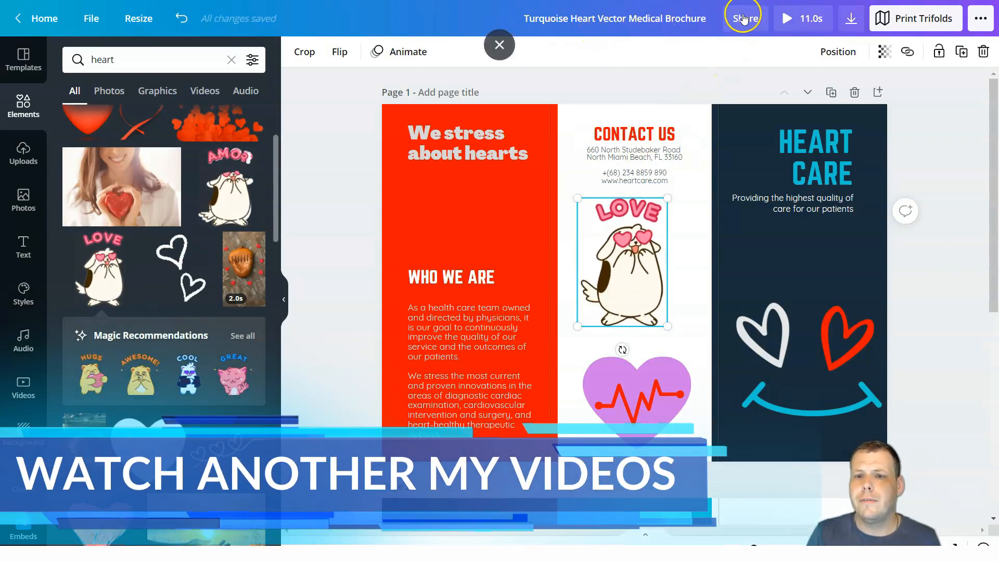
Rename the design as "My brochure of hearts pdf".
left_click(713, 18)
key("BackSpace")
key("BackSpace")
key("BackSpace")
key("BackSpace")
key("BackSpace")
key("BackSpace")
key("BackSpace")
key("BackSpace")
key("BackSpace")
key("BackSpace")
key("BackSpace")
key("BackSpace")
key("BackSpace")
key("BackSpace")
key("BackSpace")
key("BackSpace")
key("BackSpace")
key("BackSpace")
key("BackSpace")
key("BackSpace")
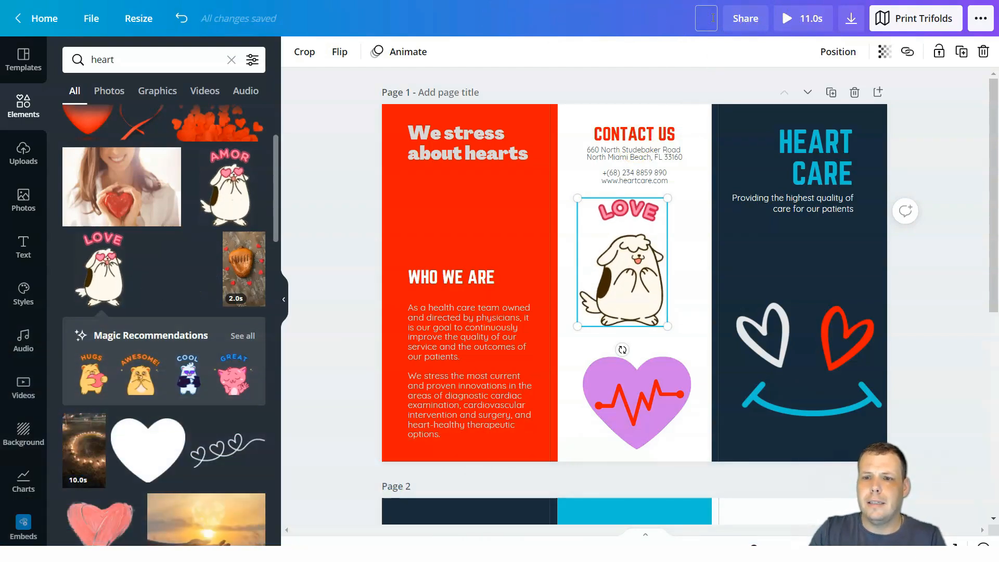
type("My brochure of")
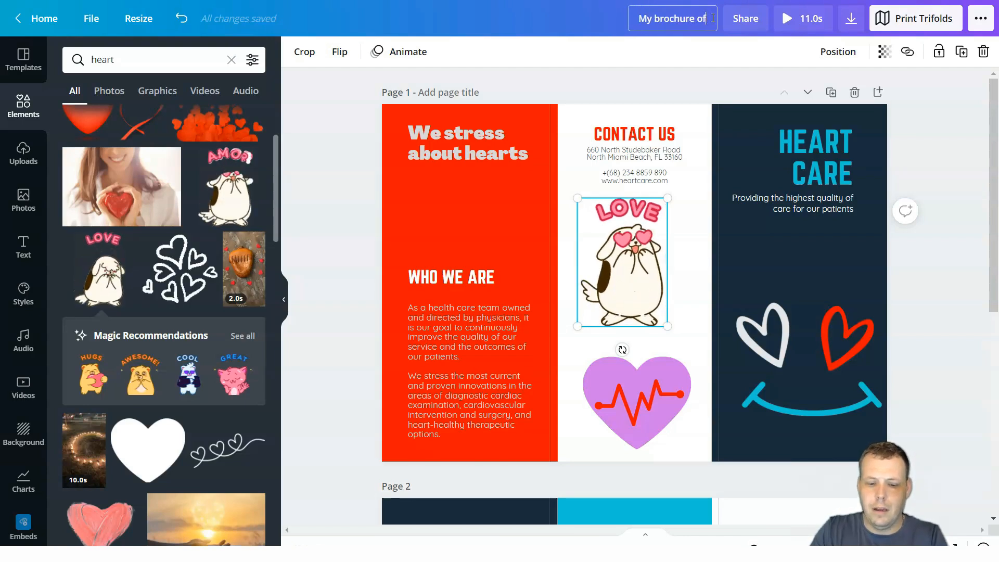
type(" hearts")
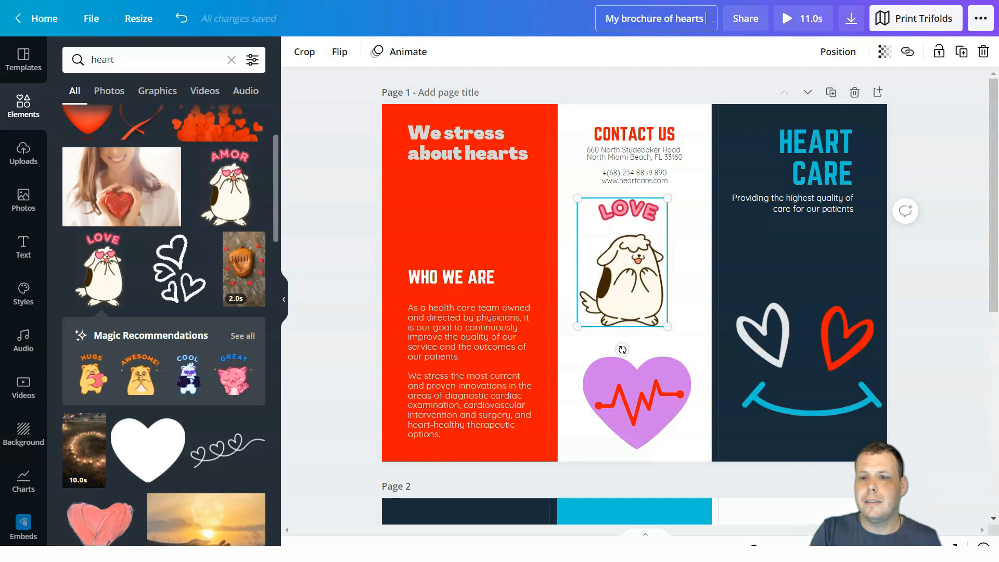
type(" pdf")
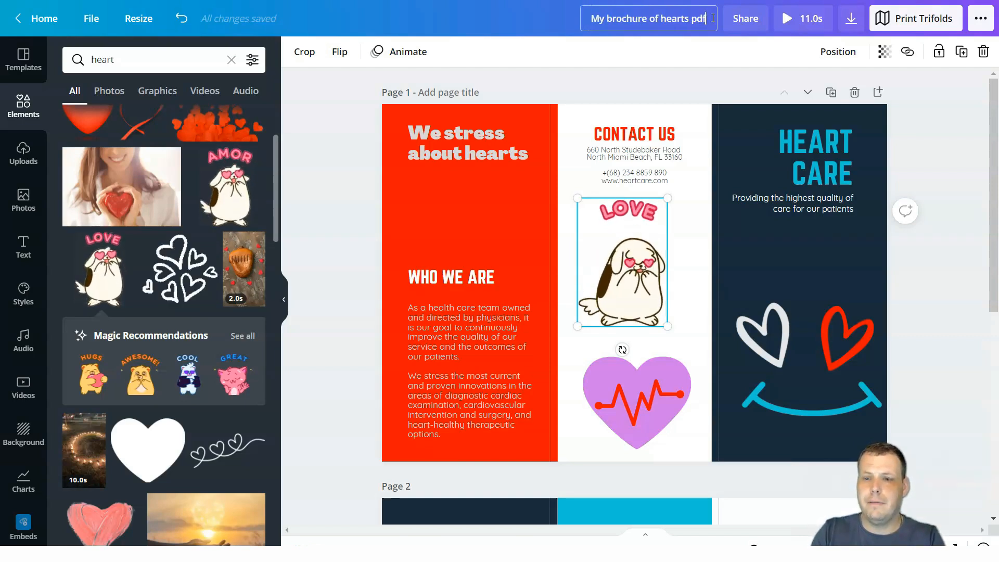
Choose PDF Print as the download file type and close the download settings without exporting.
left_click(849, 18)
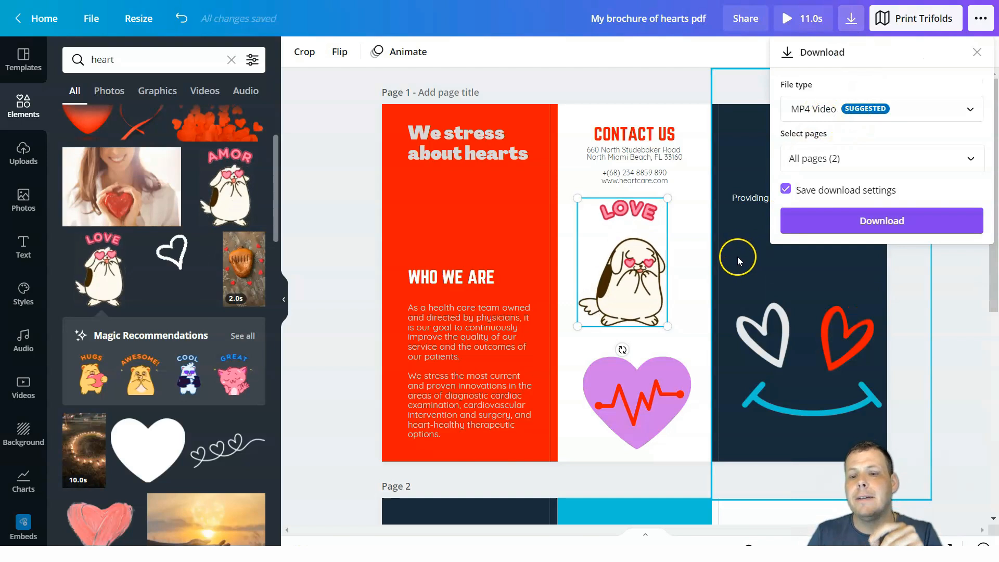
left_click(871, 116)
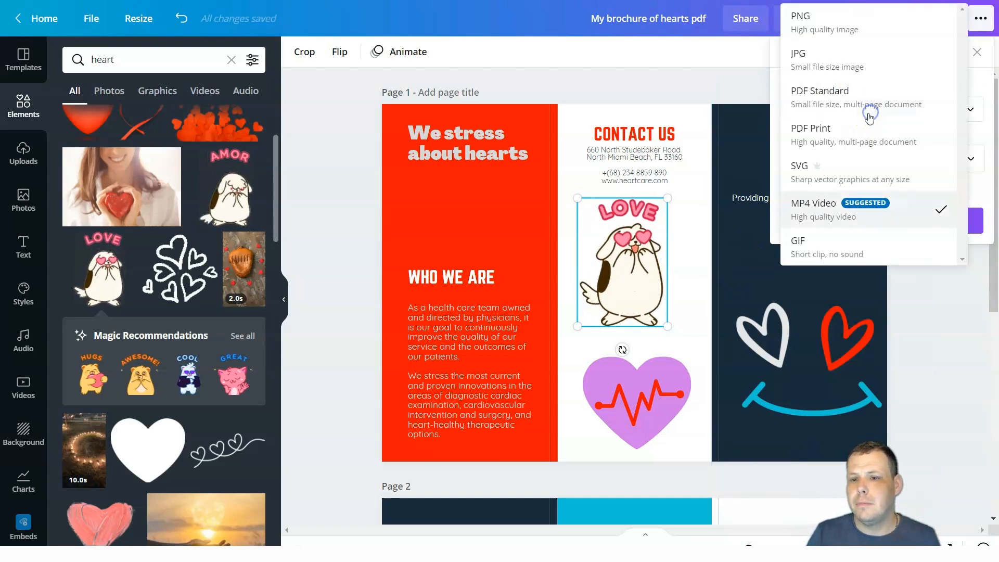
left_click(843, 150)
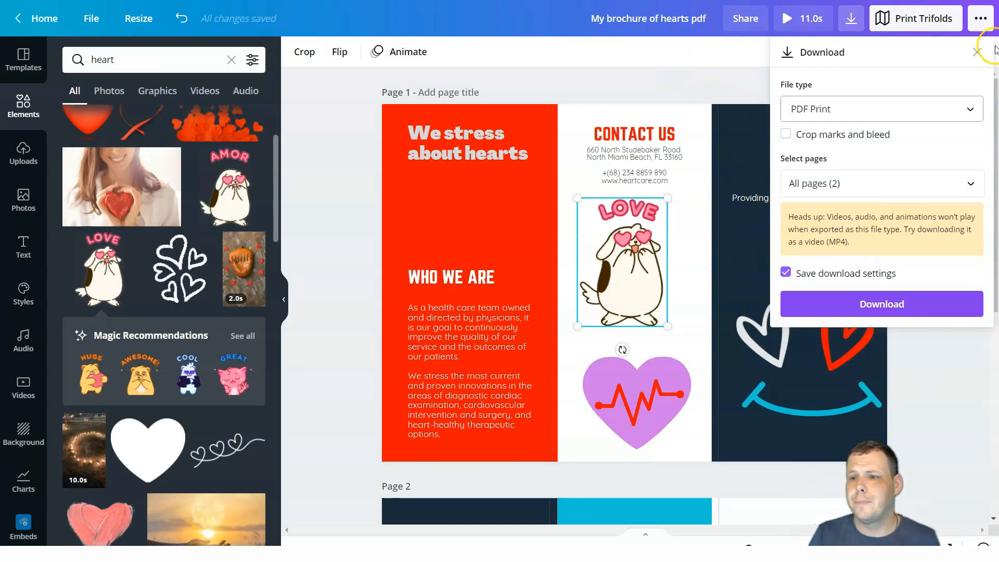
left_click(976, 53)
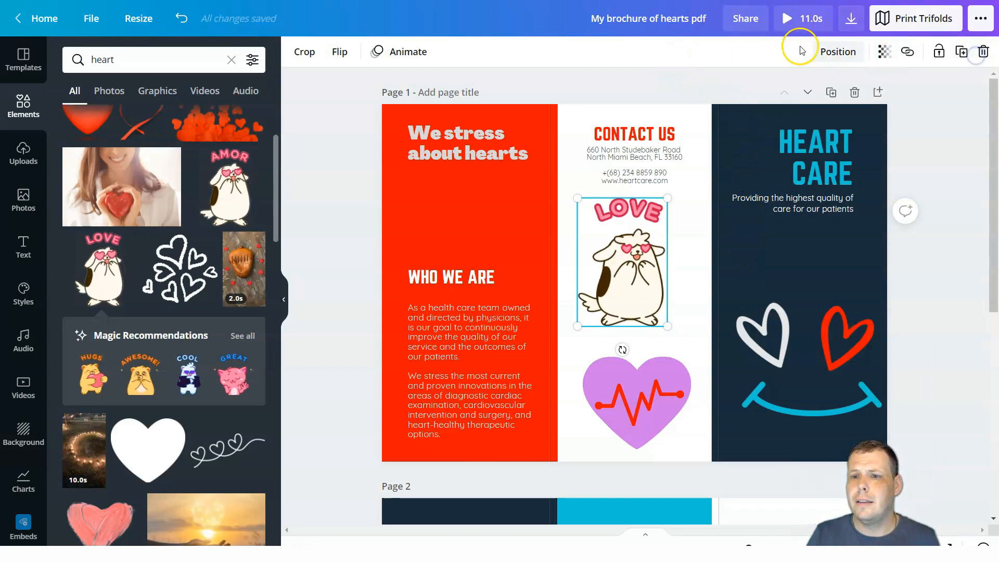
scroll(745, 262, "down", 6)
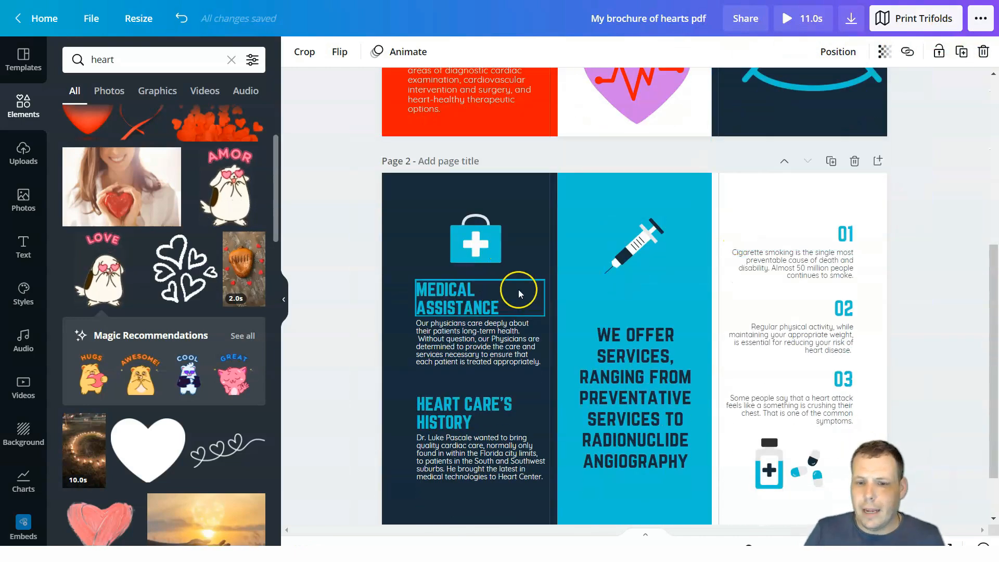
scroll(683, 202, "up", 1)
scroll(684, 202, "up", 5)
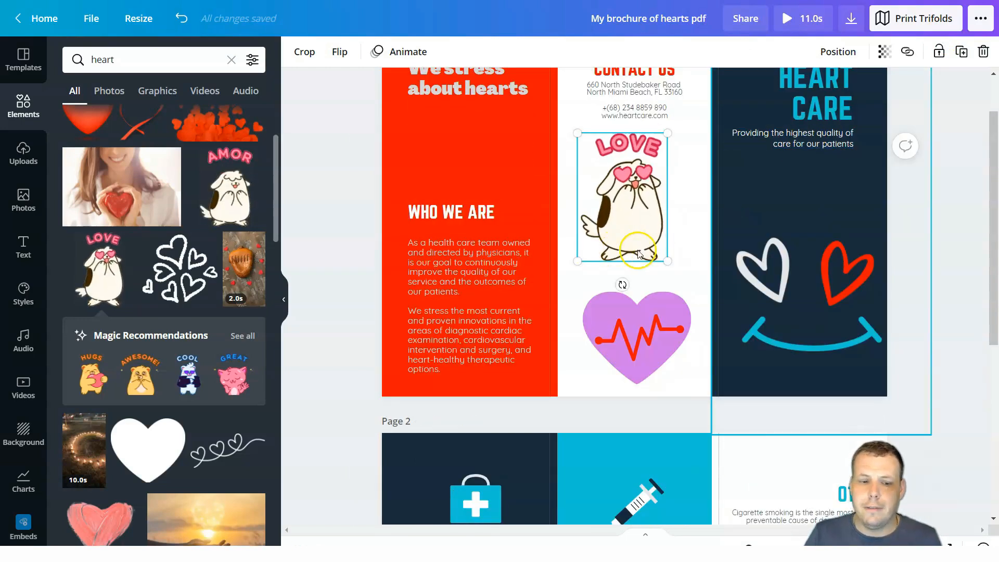
scroll(685, 276, "down", 3)
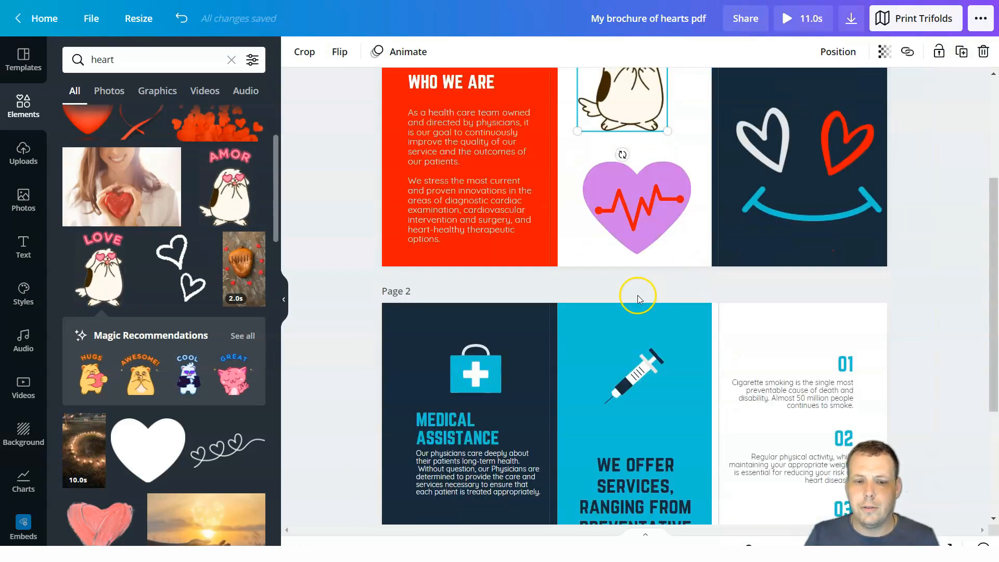
scroll(540, 275, "up", 3)
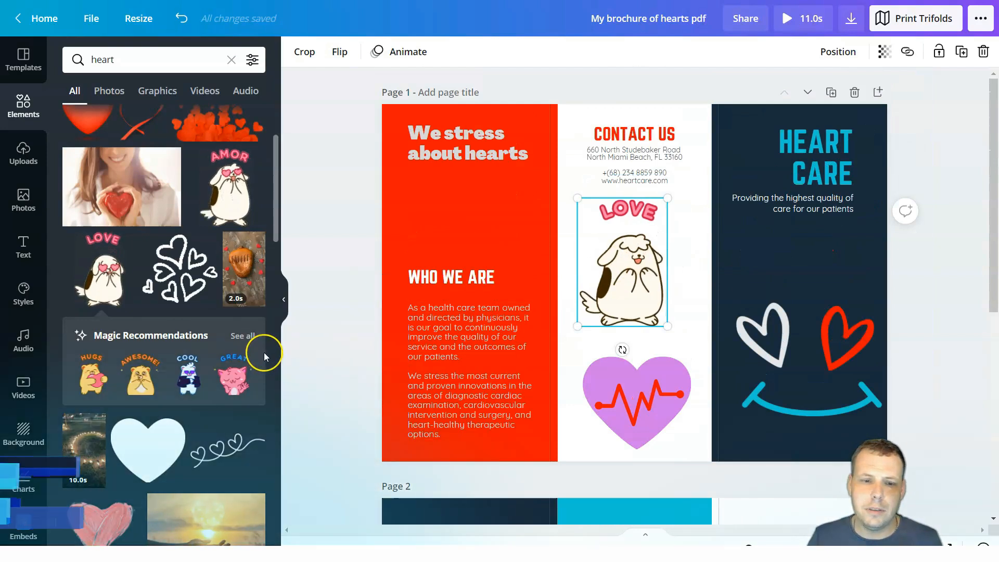
Place the heart-with-two-arrows divider from the heart results on page 1's navy panel, between the subtitle and the two hearts.
scroll(168, 290, "down", 2)
scroll(168, 290, "down", 10)
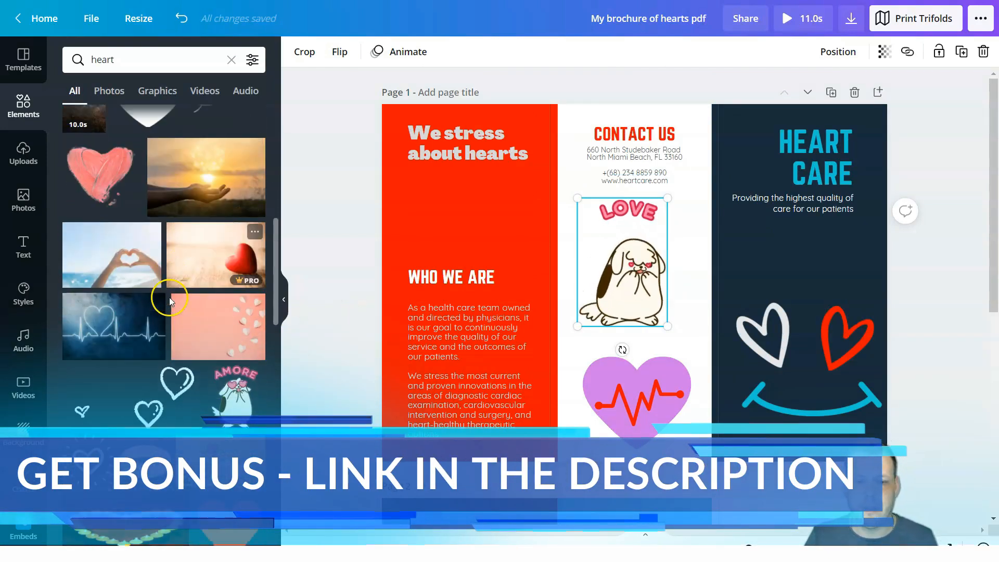
scroll(169, 301, "down", 10)
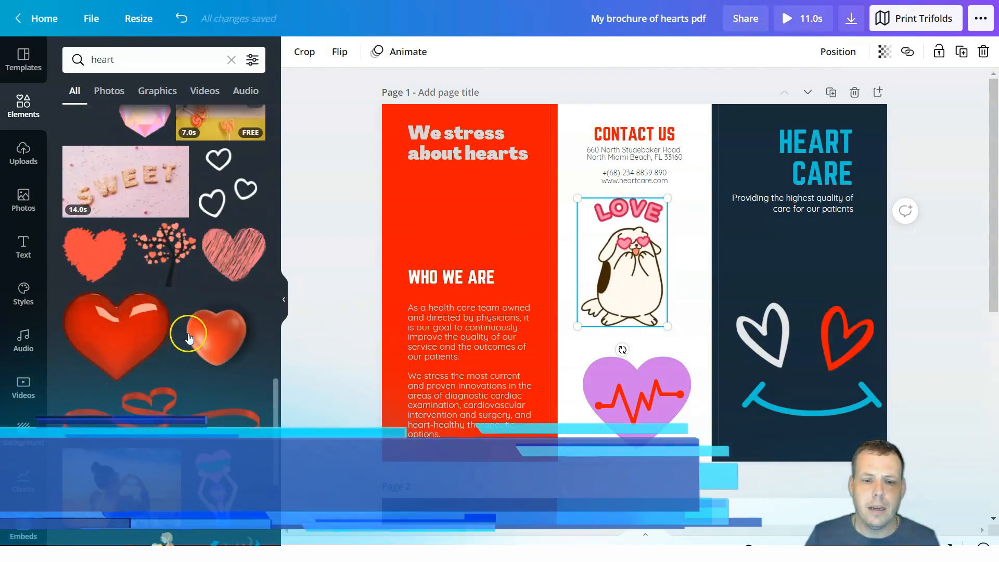
scroll(191, 307, "down", 10)
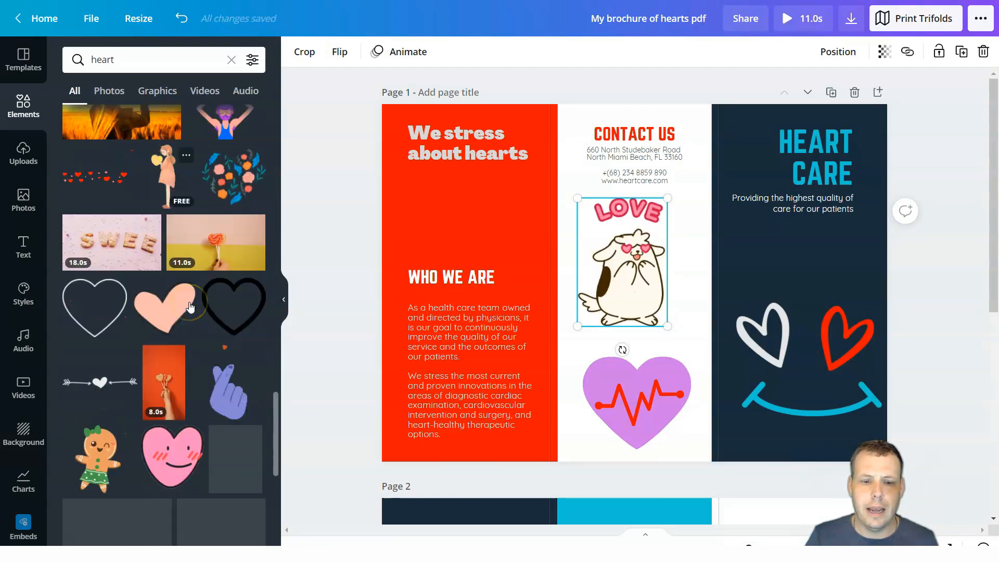
left_click_drag(130, 326, 749, 274)
left_click_drag(909, 263, 824, 240)
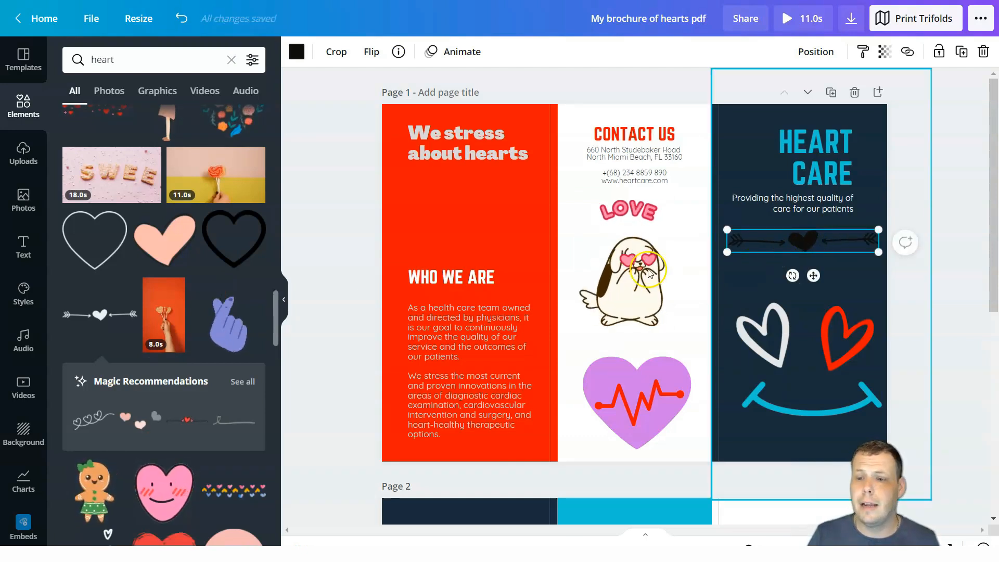
Recolor the arrow-and-heart divider with the document's turquoise.
left_click(297, 52)
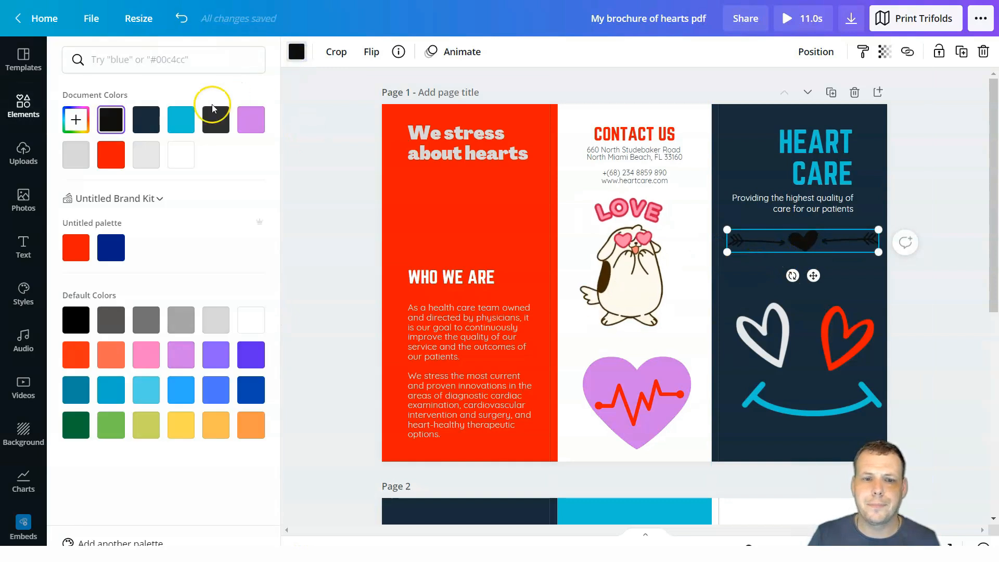
left_click(186, 121)
left_click(862, 172)
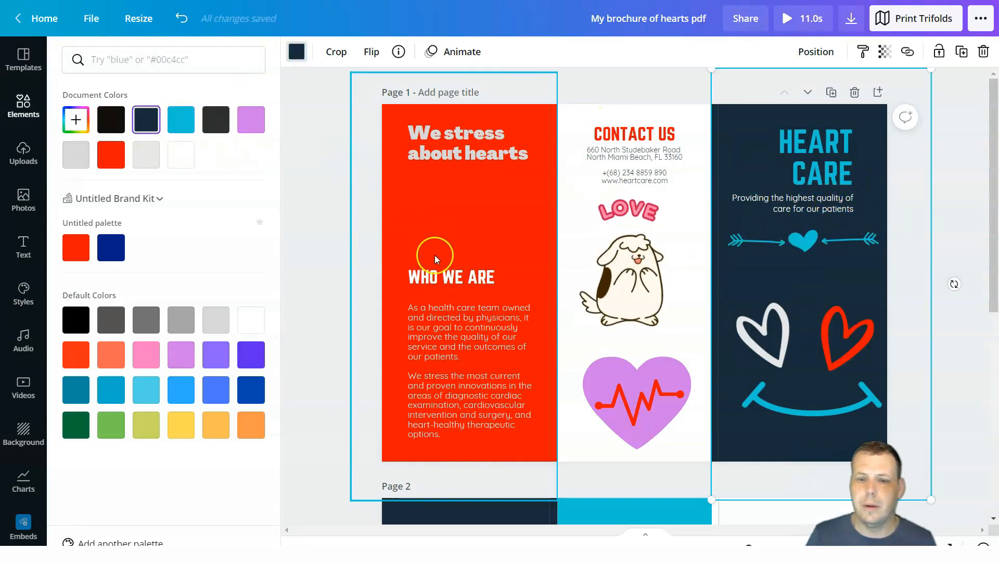
Delete the Medical Assistance and Heart Care's History headings and their paragraphs from page 2's navy panel.
scroll(427, 247, "down", 5)
scroll(605, 252, "down", 3)
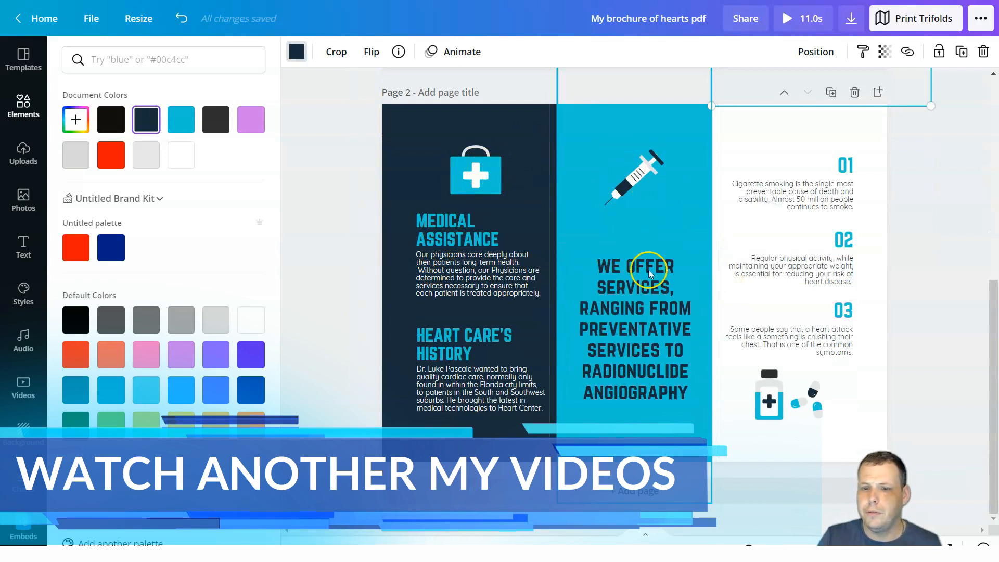
left_click(477, 242)
key("Delete")
left_click(490, 232)
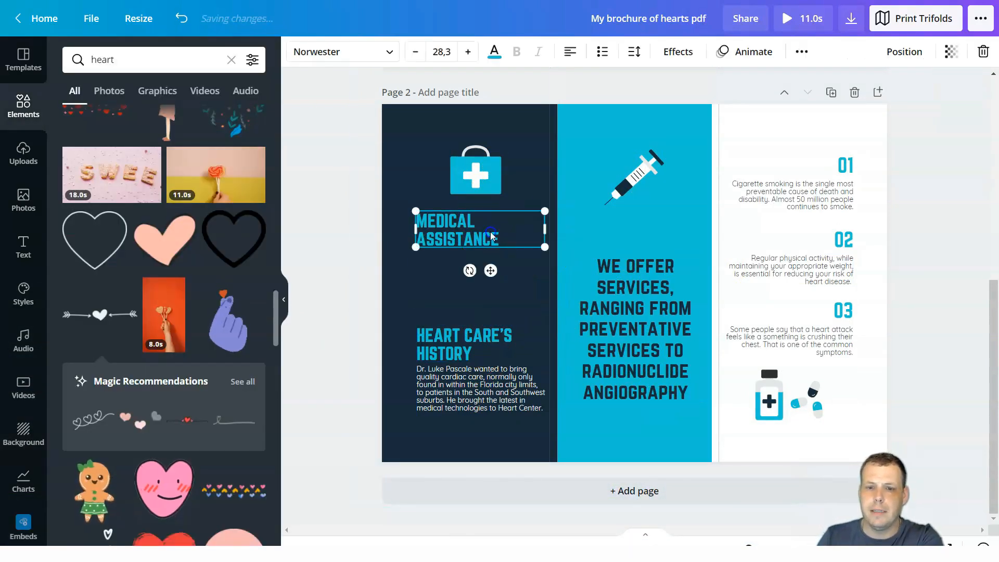
key("Delete")
left_click(478, 390)
key("Delete")
left_click(534, 346)
key("Delete")
Delete the services text from page 2's turquoise panel and the paragraphs under 01, 02 and 03 on the white panel.
left_click(658, 350)
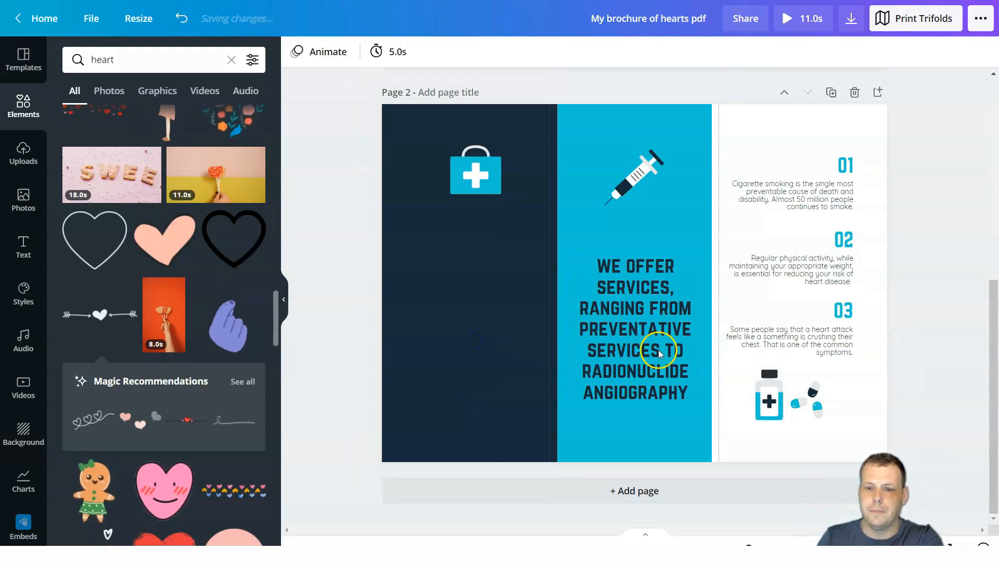
key("Delete")
left_click(829, 339)
key("Delete")
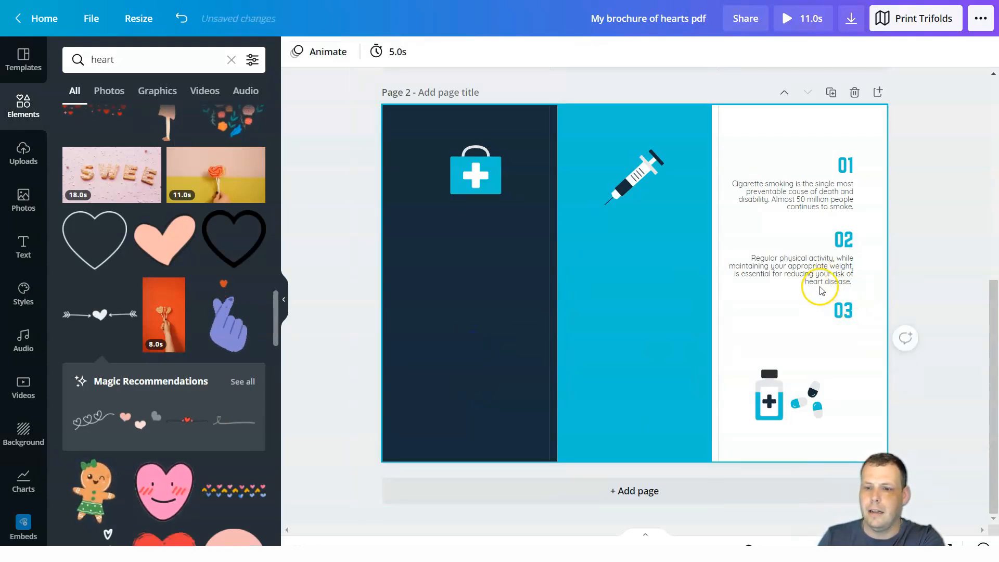
left_click(822, 279)
key("Delete")
left_click(823, 186)
key("Delete")
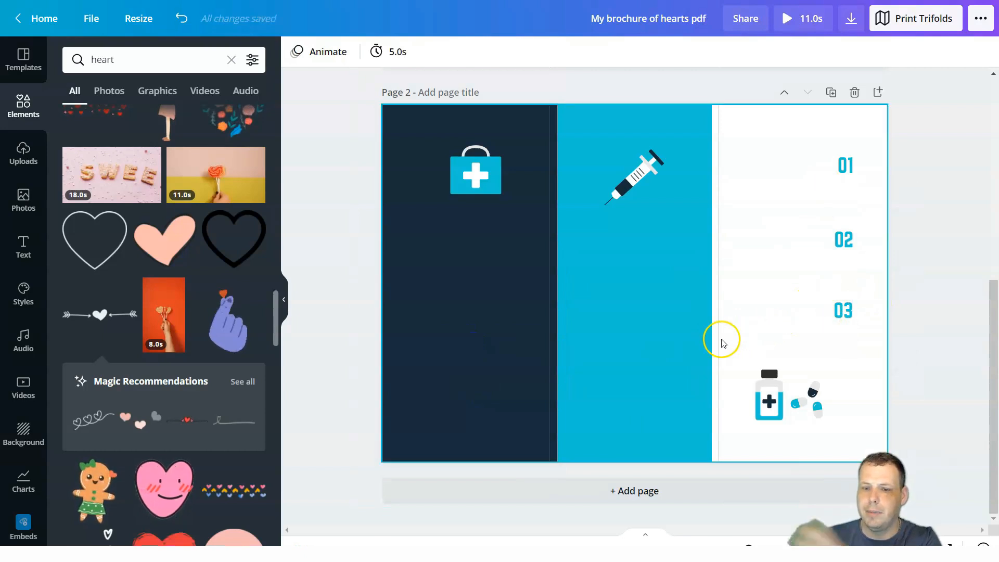
Recolor the turquoise part of the first-aid kit on page 2 with the document's red.
left_click(483, 189)
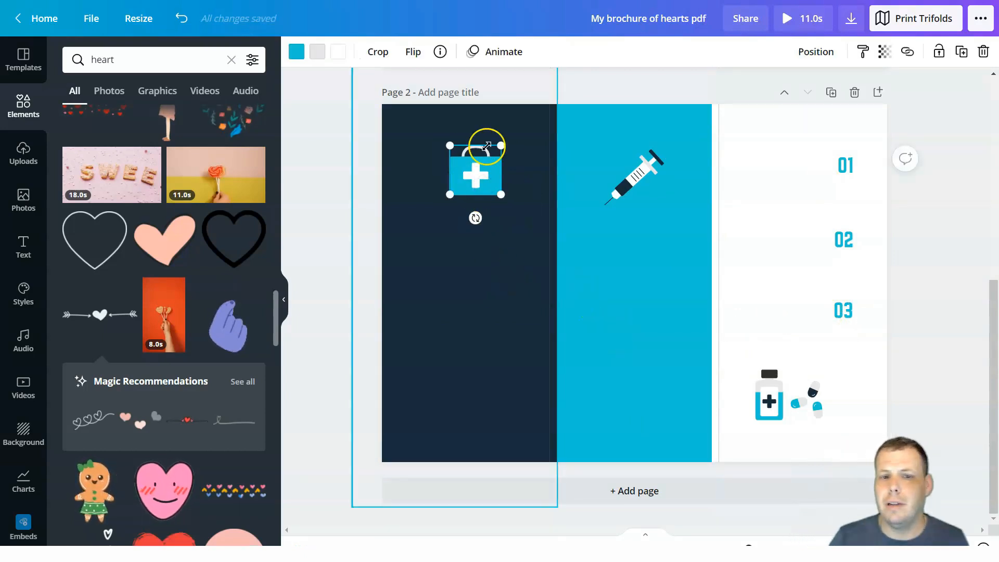
left_click(297, 51)
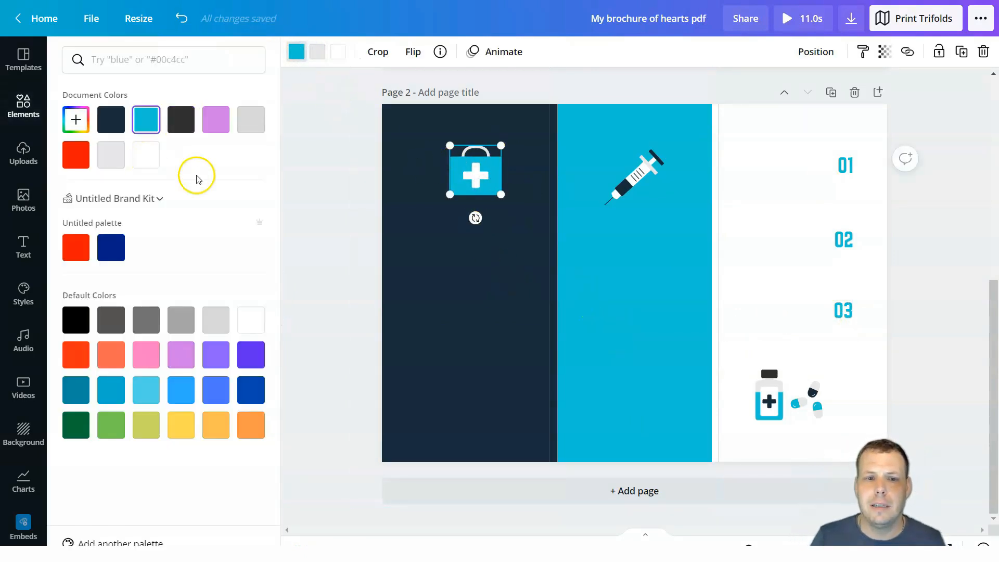
left_click(89, 165)
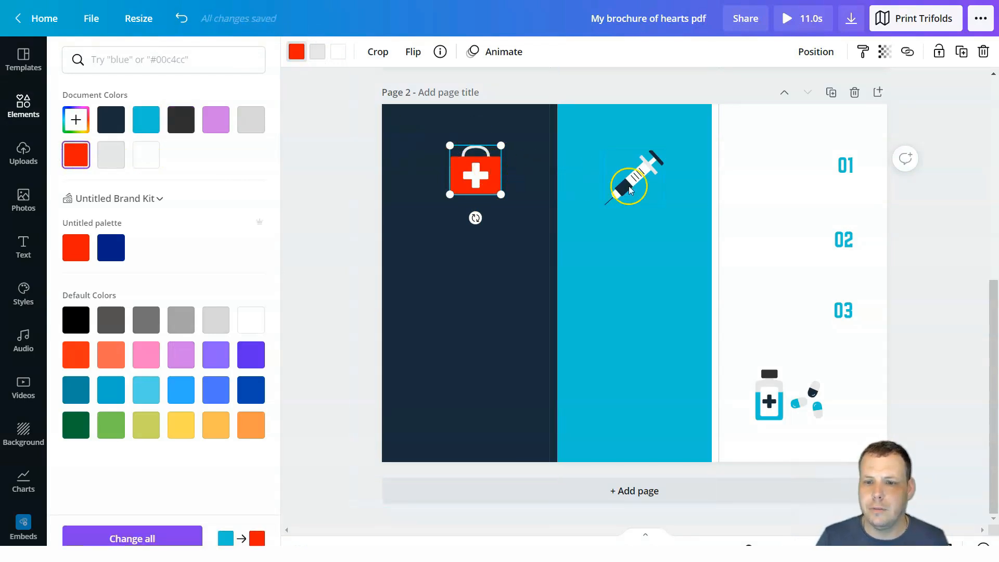
Recolor the syringe, using the brand palette's dark blue for both navy parts, light purple for the grey part and violet for the white part.
left_click(640, 174)
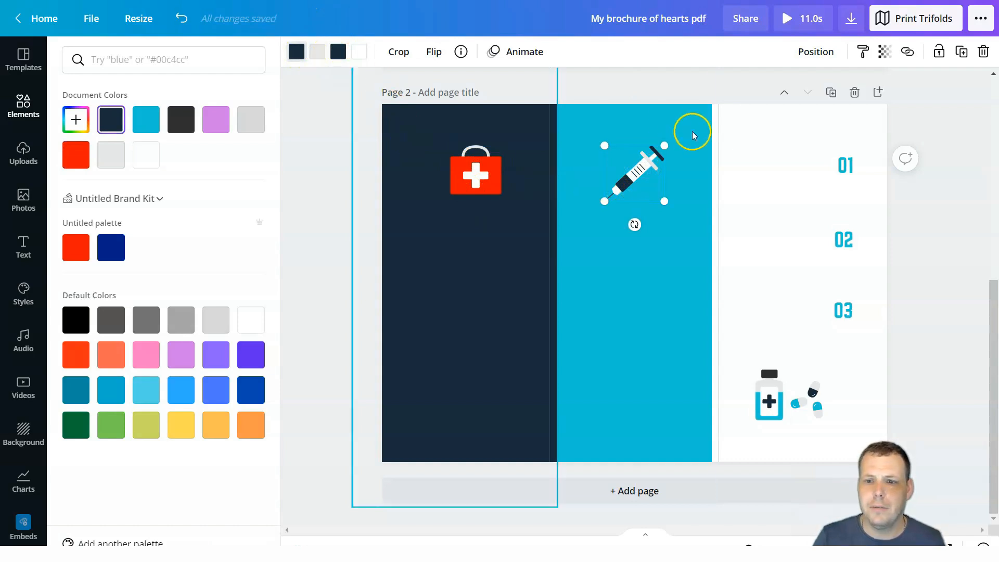
left_click(293, 53)
left_click(347, 60)
left_click(295, 54)
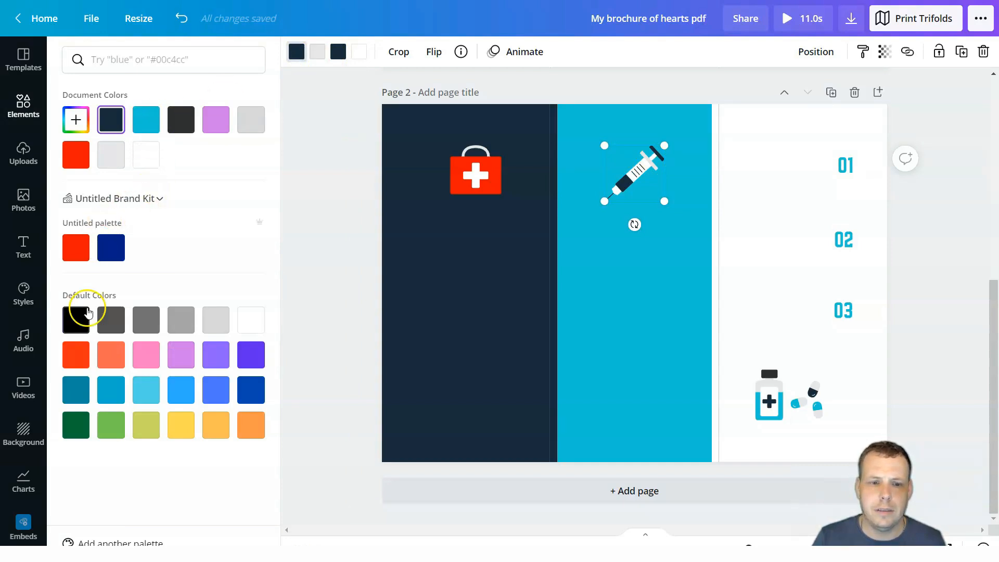
left_click(119, 252)
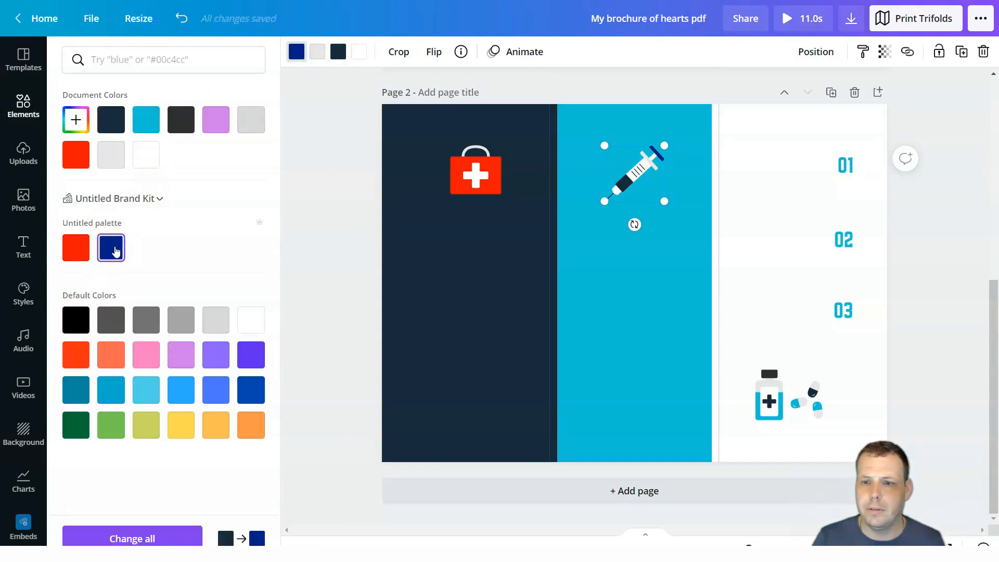
left_click(343, 52)
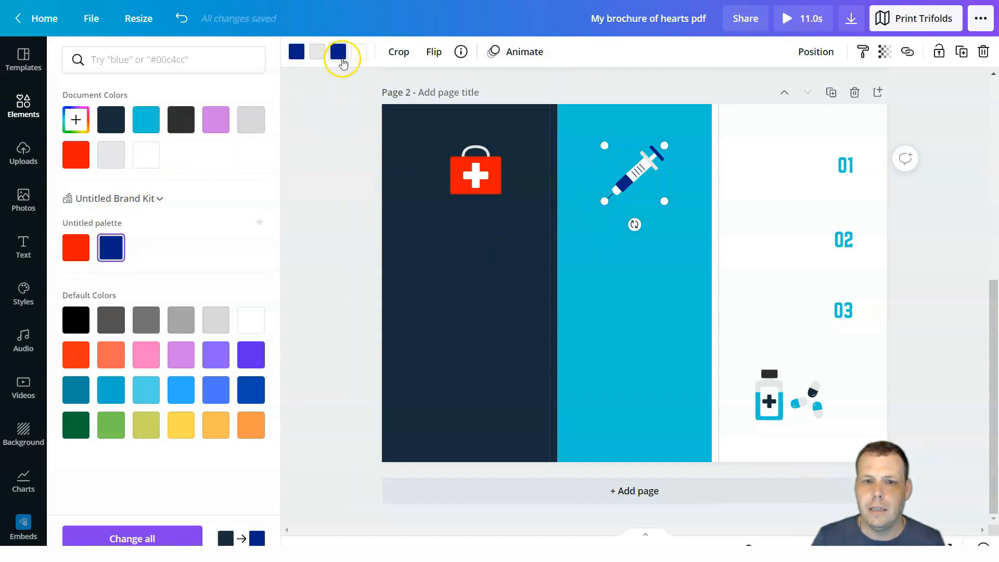
left_click(318, 56)
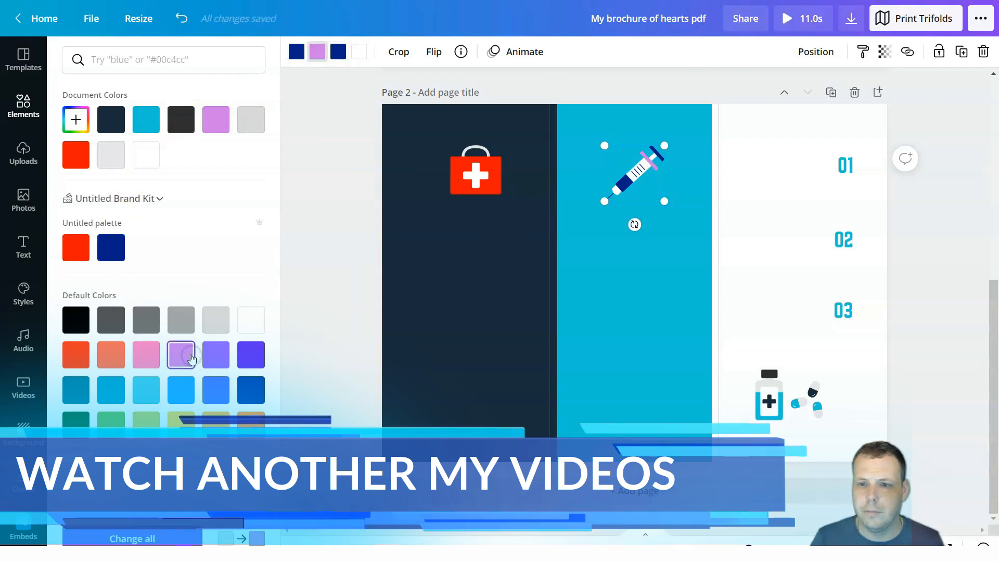
left_click(363, 54)
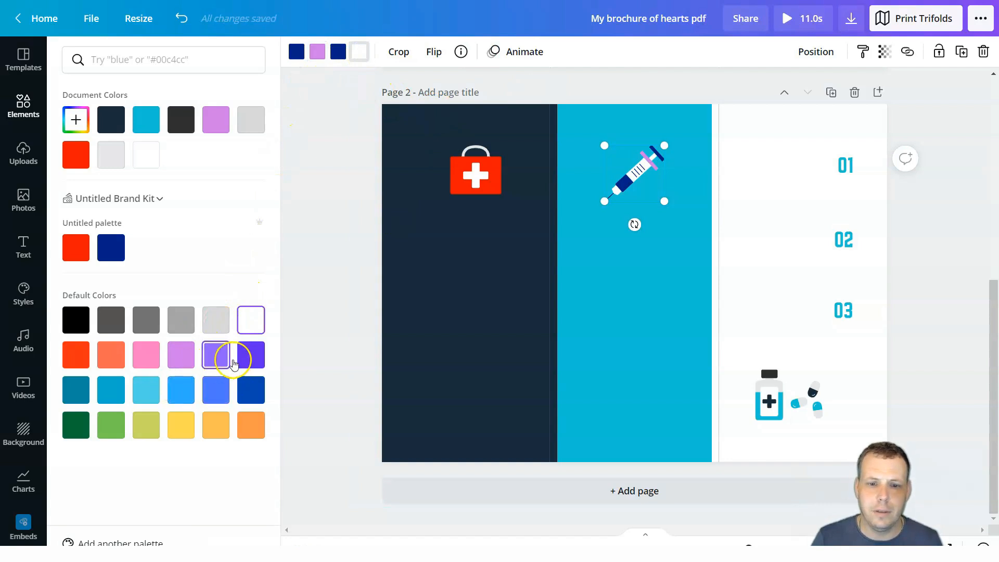
left_click(240, 360)
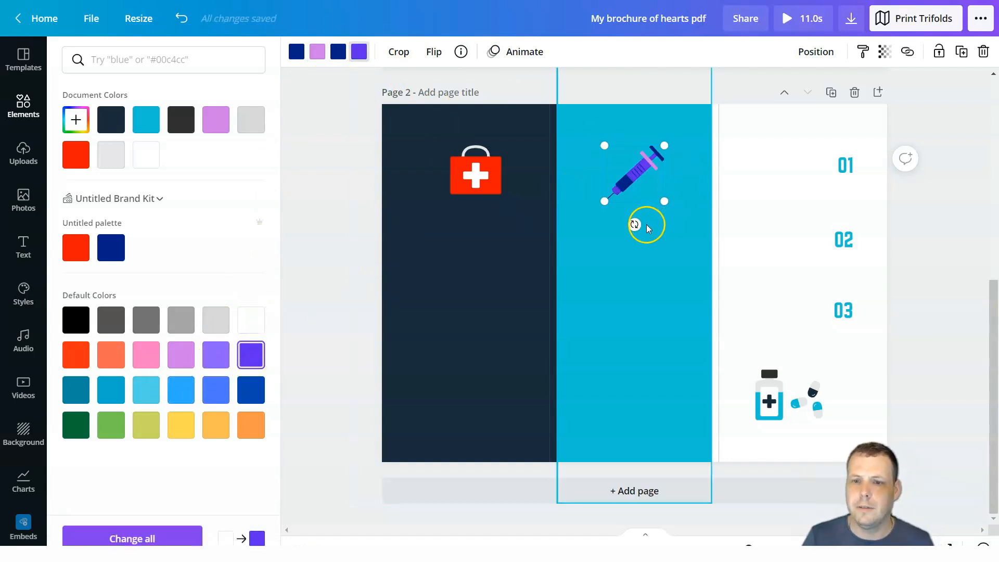
Enlarge the syringe slightly on the turquoise panel.
left_click(651, 125)
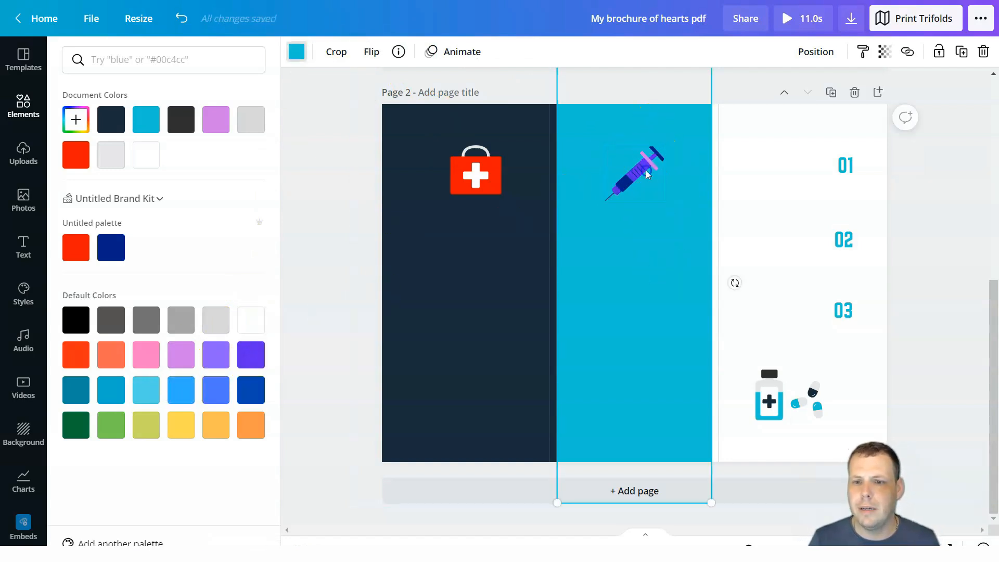
left_click(668, 149)
left_click_drag(689, 131, 678, 134)
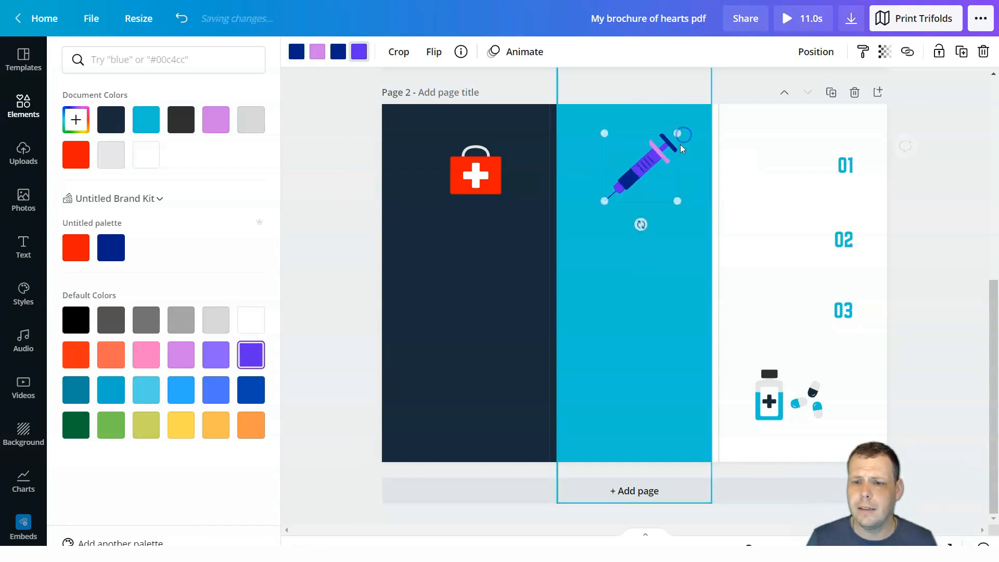
left_click(717, 299)
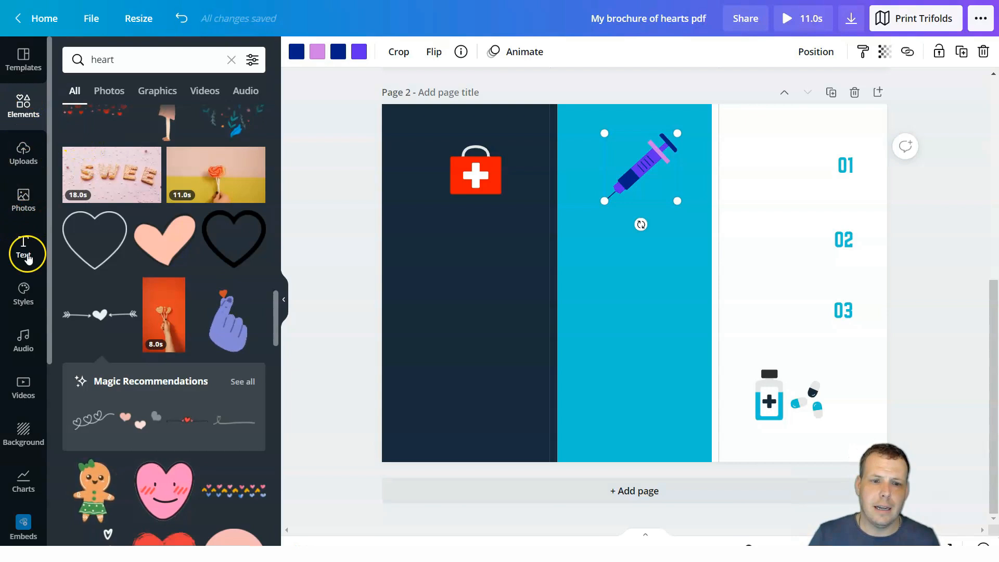
Add a heading text box beneath the red first-aid kit on page 2's navy panel.
left_click(21, 255)
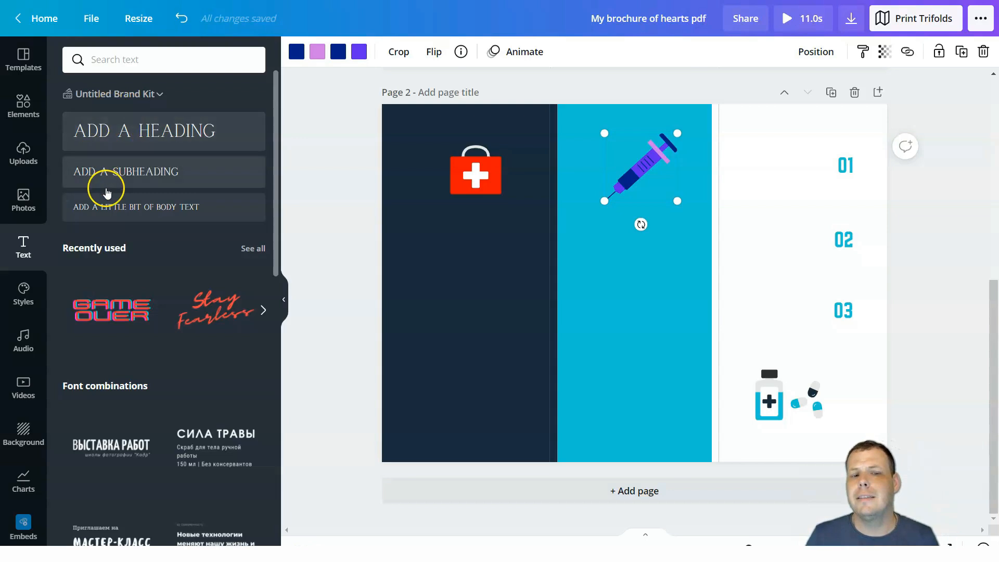
left_click_drag(122, 145, 452, 127)
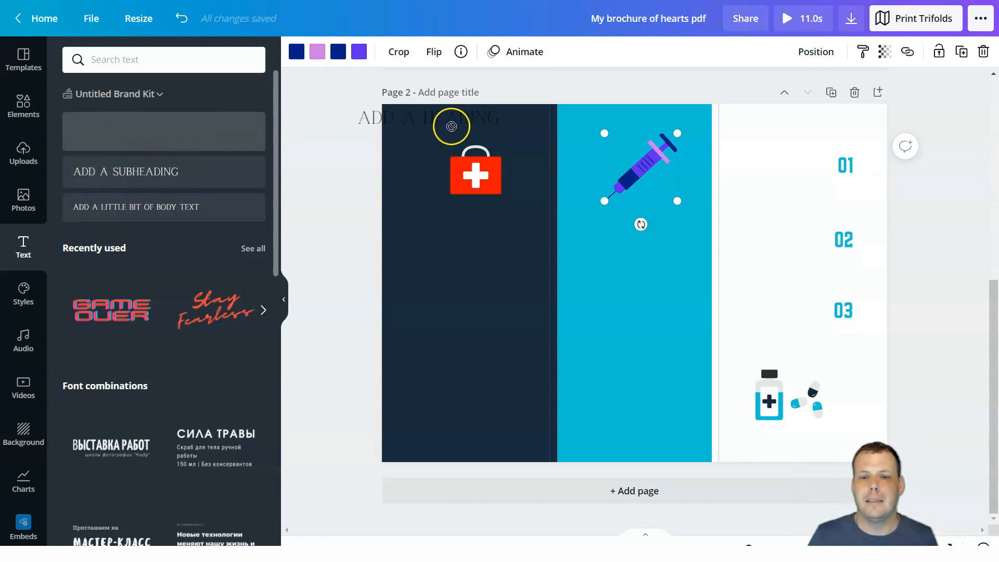
left_click_drag(445, 224, 446, 225)
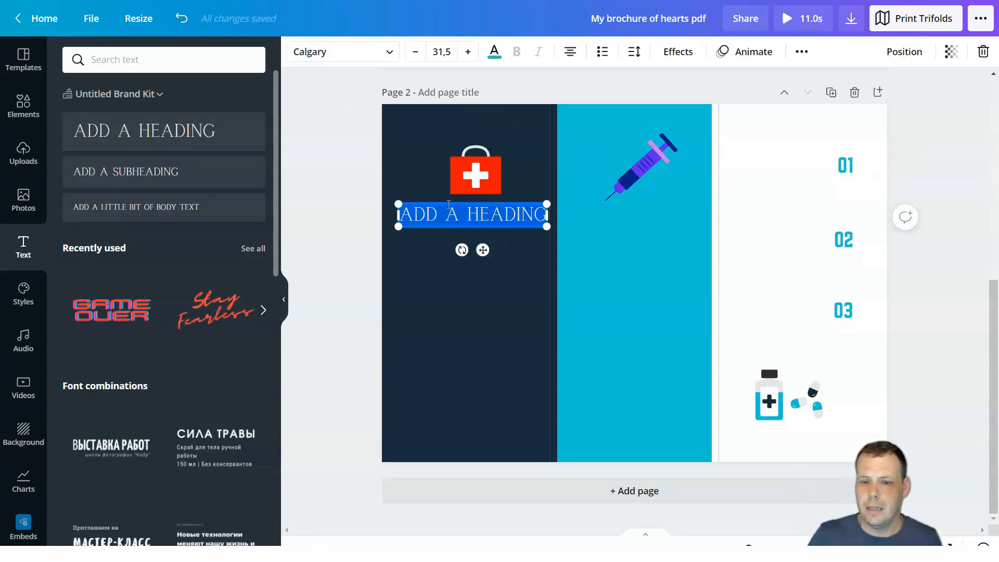
Replace the heading text beneath the first-aid kit with "GET YOUR HELP" and increase its font size to 34.5.
key("BackSpace")
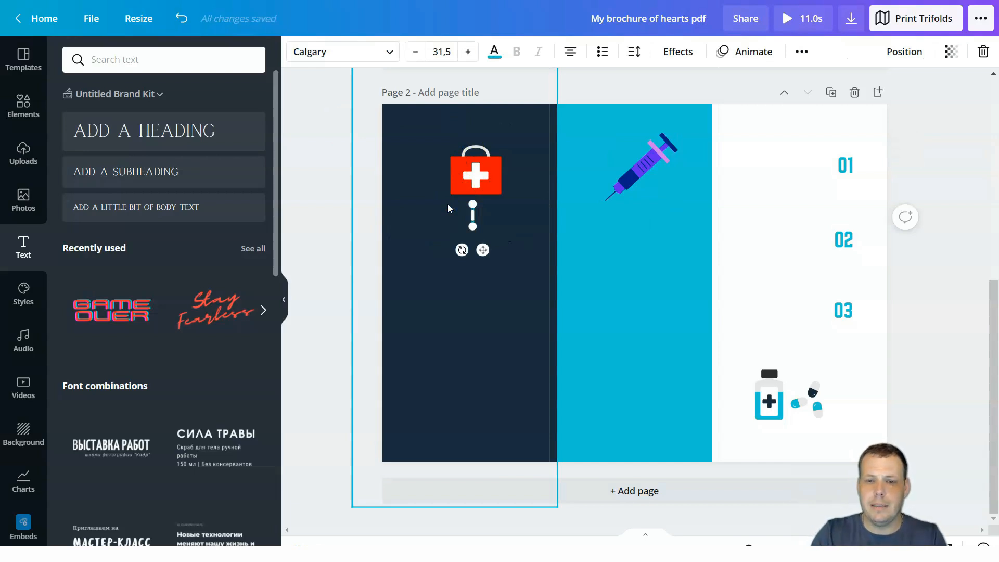
type("GET YOUR HELP")
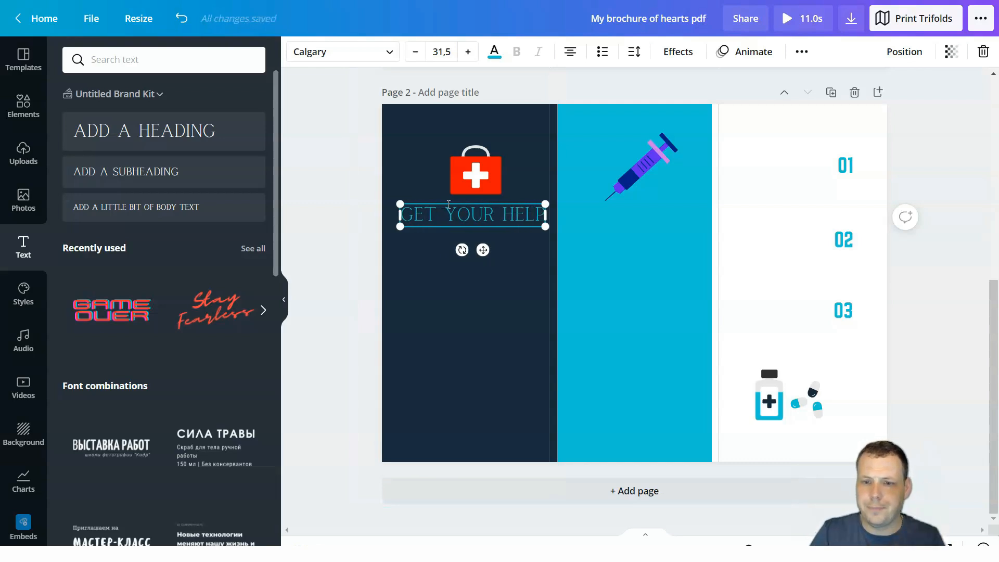
left_click(439, 279)
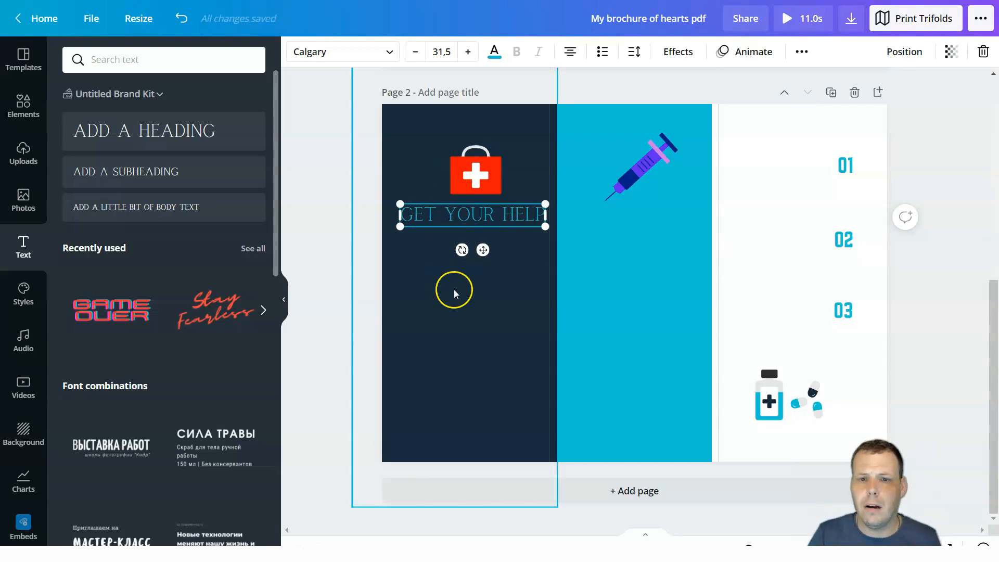
left_click(468, 52)
left_click(468, 51)
left_click(469, 52)
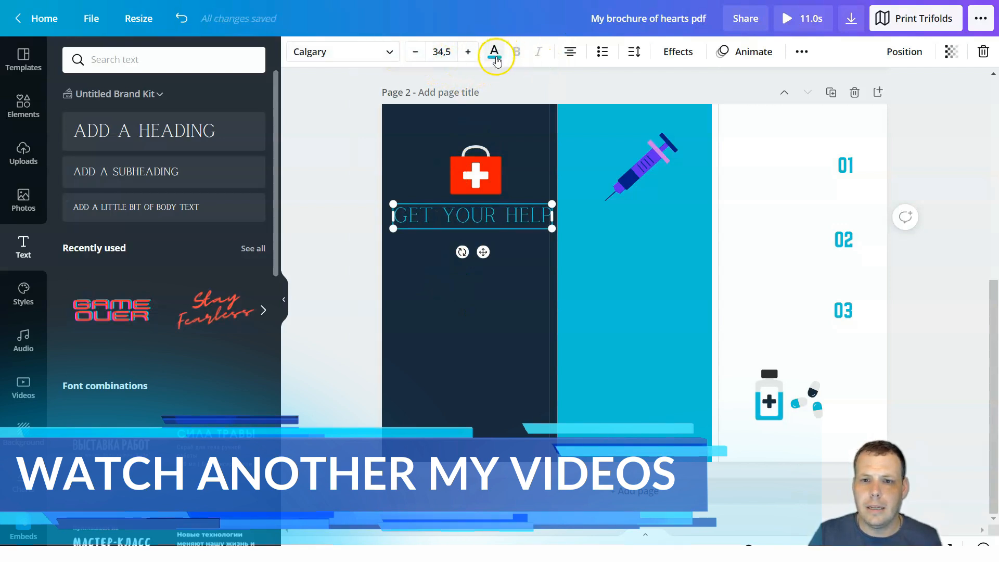
Recolor the "GET YOUR HELP" heading with the document's light grey and set its font to Bukhari Script.
left_click(495, 52)
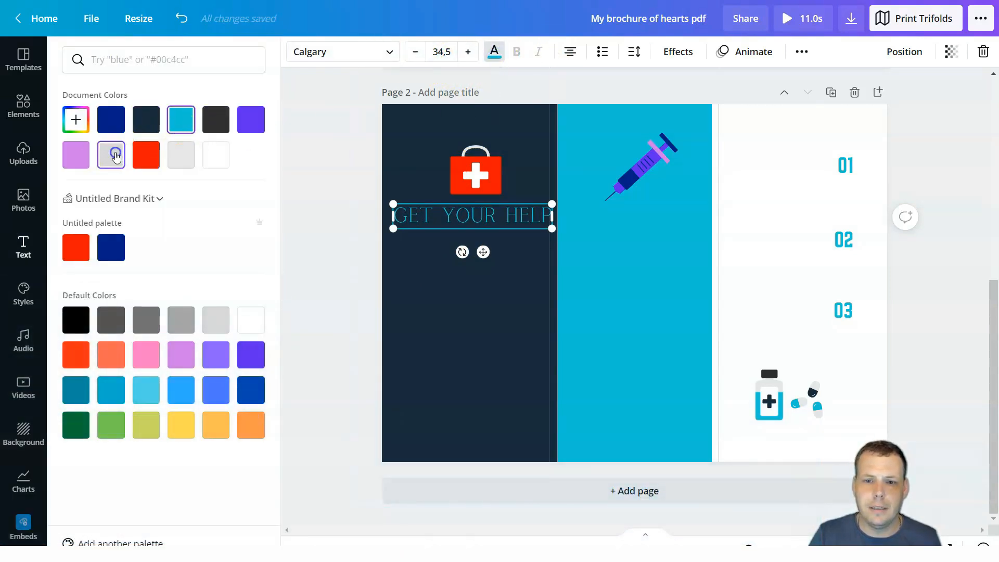
left_click(115, 156)
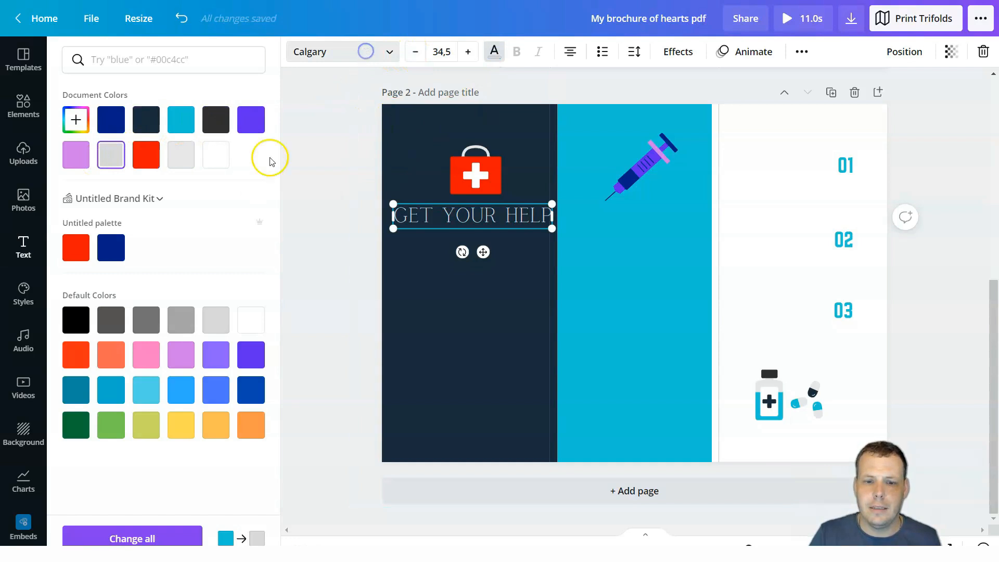
scroll(134, 364, "down", 4)
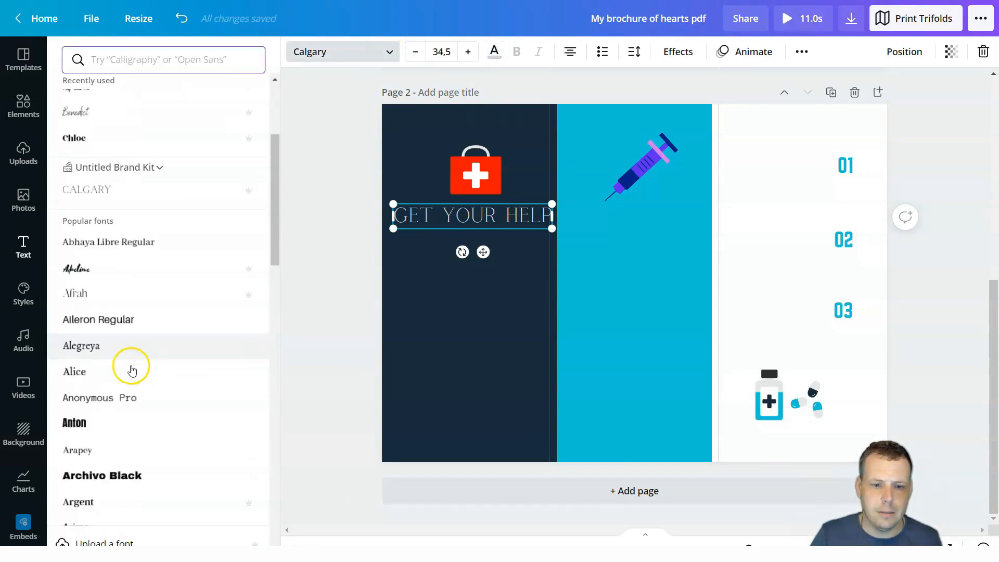
scroll(131, 370, "down", 10)
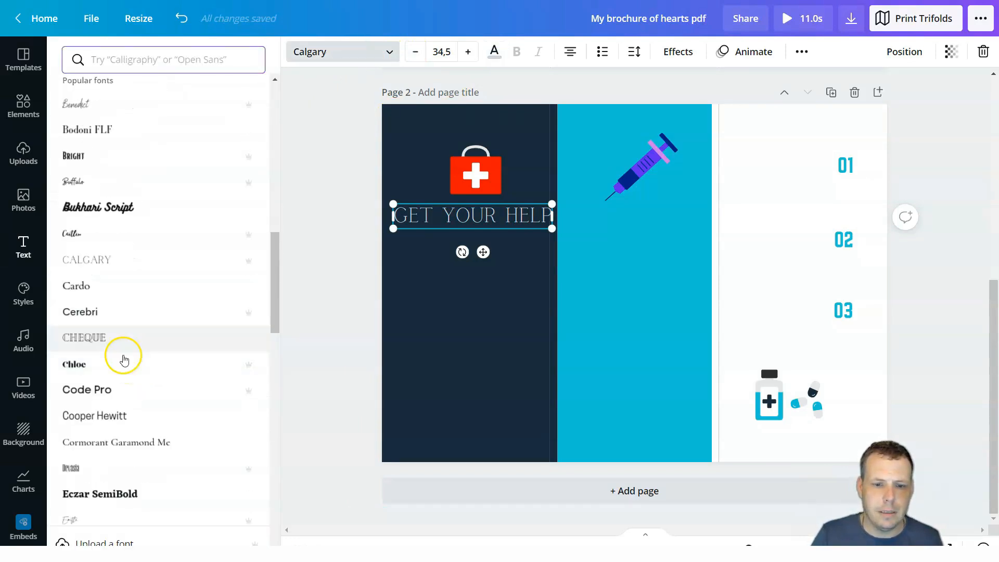
left_click(98, 208)
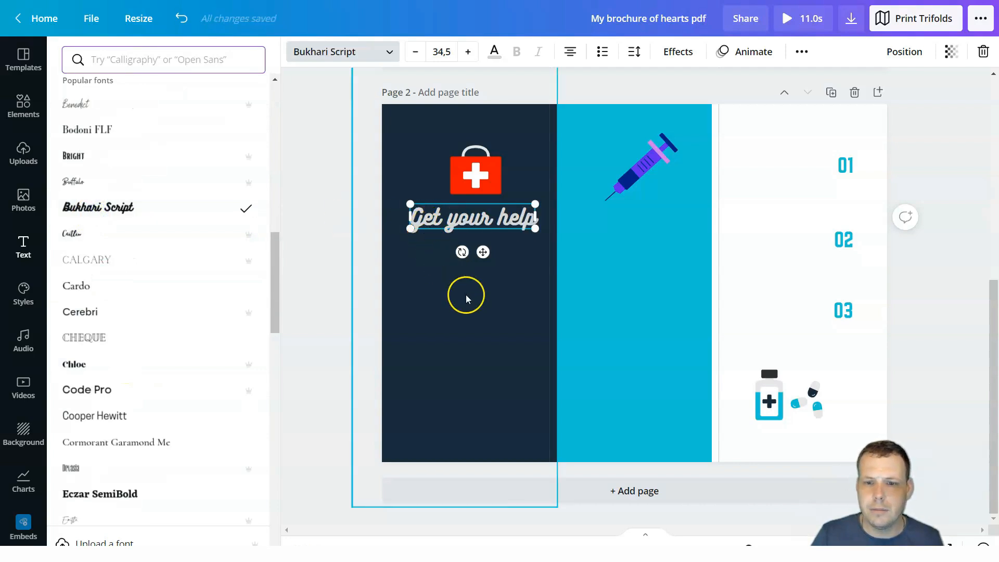
left_click(456, 306)
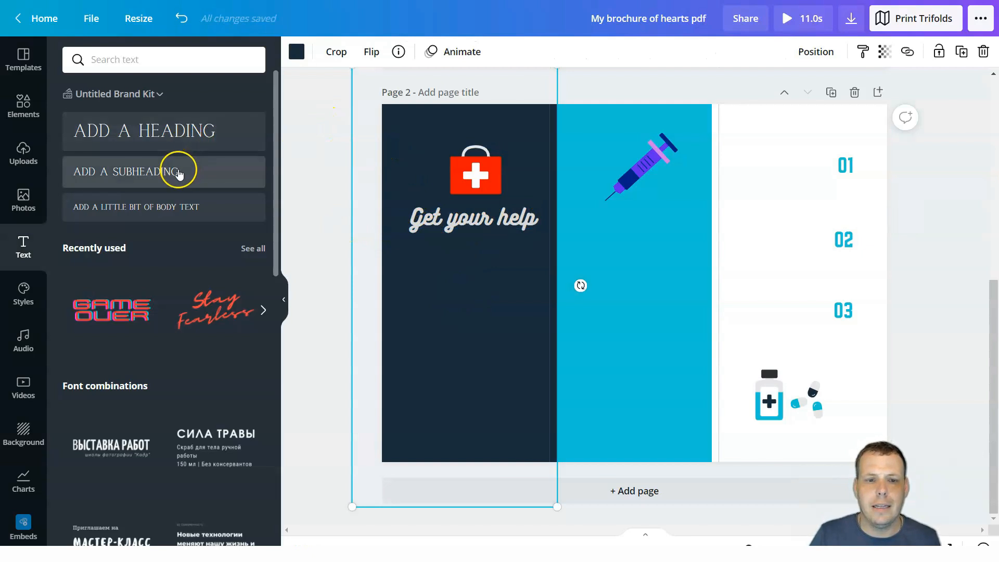
Add a small body text box beneath the "Get your help" heading and fill it with several lines of repeated placeholder letters.
left_click(95, 212)
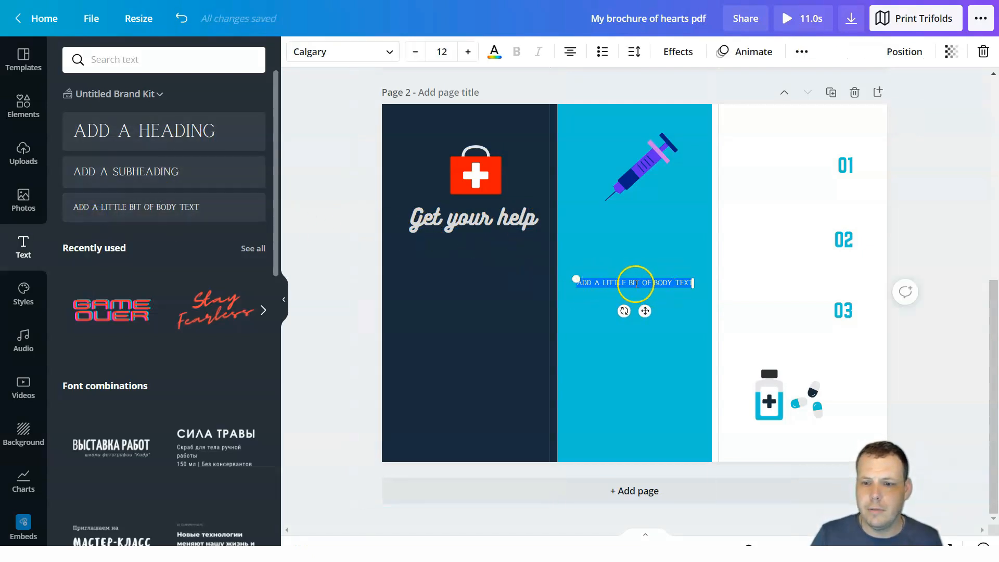
left_click_drag(645, 311, 484, 279)
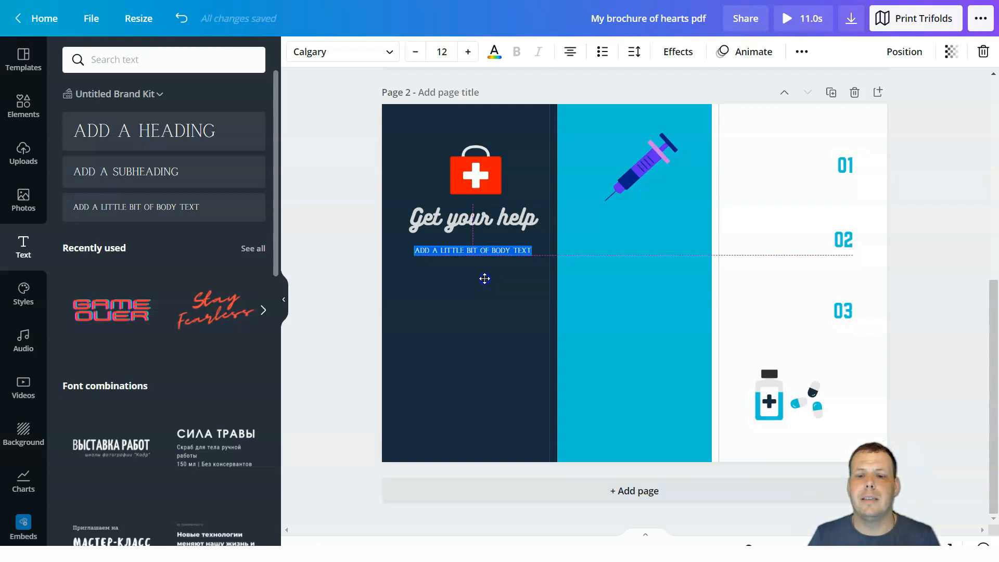
mouse_move(484, 279)
left_mouse_down()
mouse_move(490, 314)
mouse_move(483, 290)
left_mouse_up()
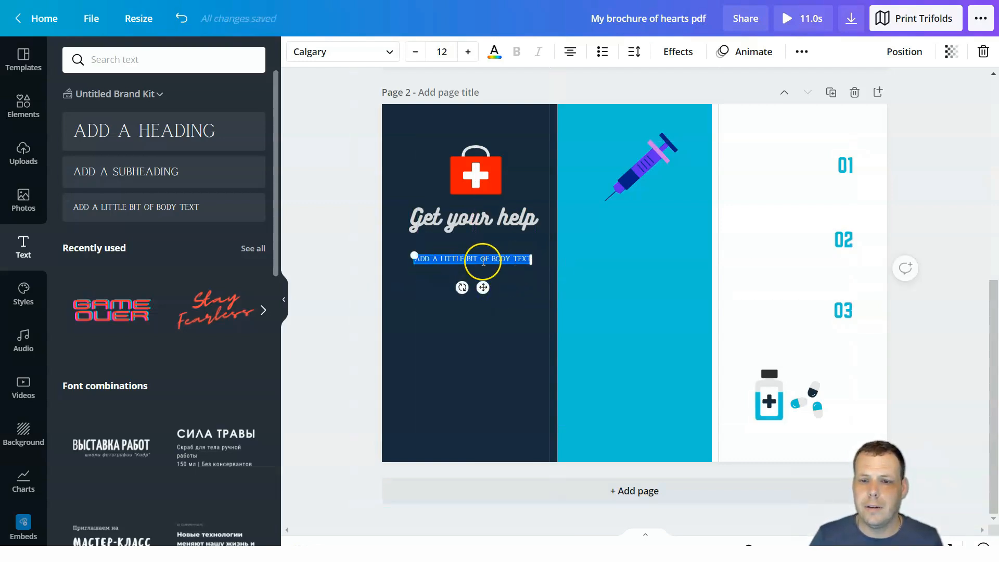
left_click_drag(533, 263, 523, 287)
key("BackSpace")
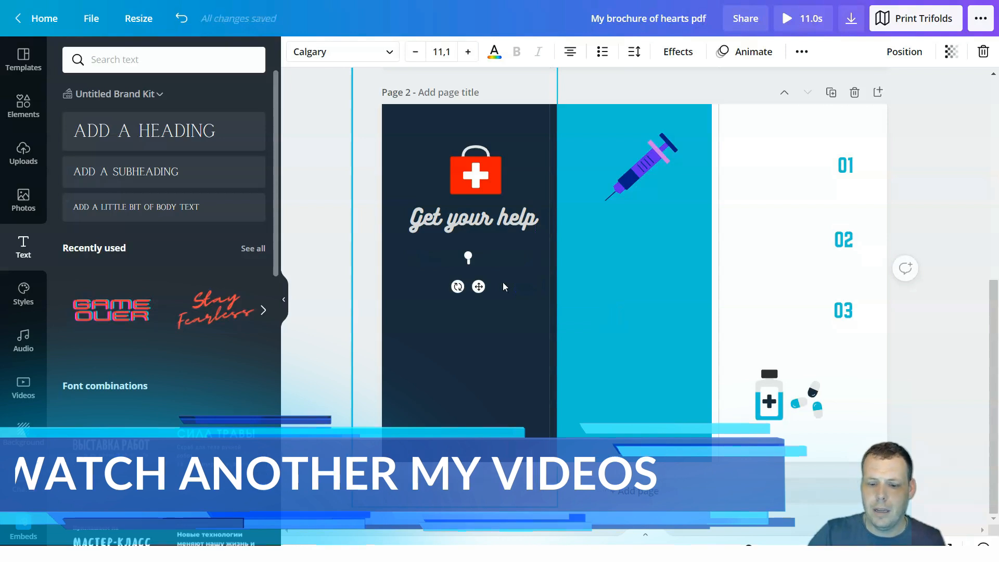
type("asdasdasdasdasdasdasdasdasdasdasdasdasdasdasdasdasdasdasdasdasdasdasdasdasdasdasdasd")
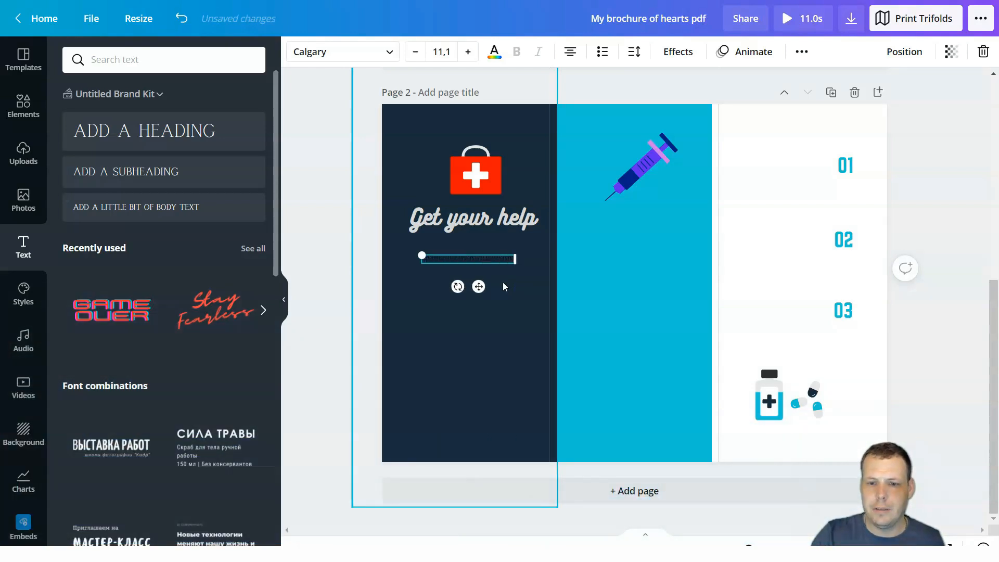
type("mmmmmmmmmmmmmm")
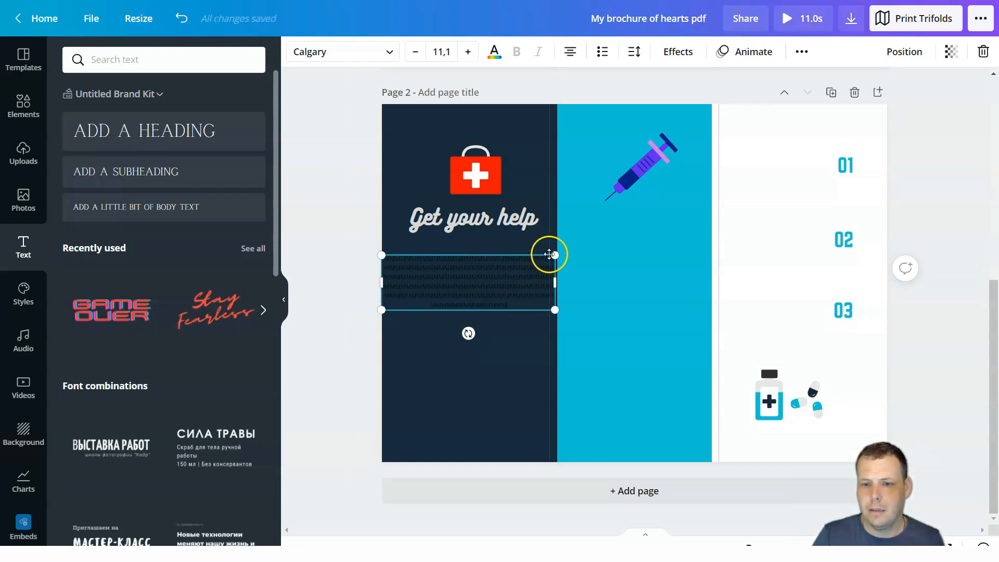
Scale the placeholder text down to font size 8.4 beneath the heading and rework its filler letters.
left_click_drag(541, 260, 510, 272)
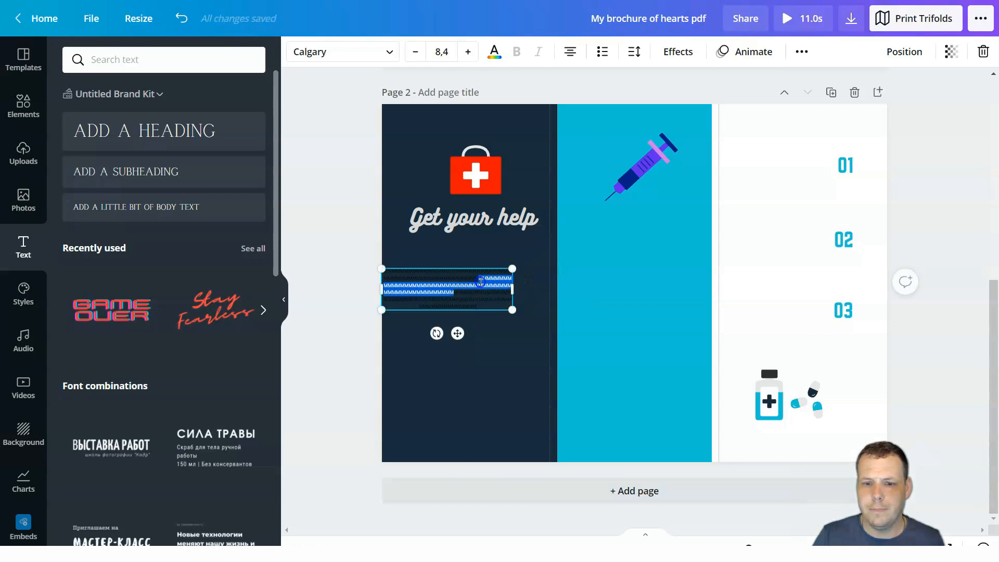
left_click_drag(469, 332, 491, 321)
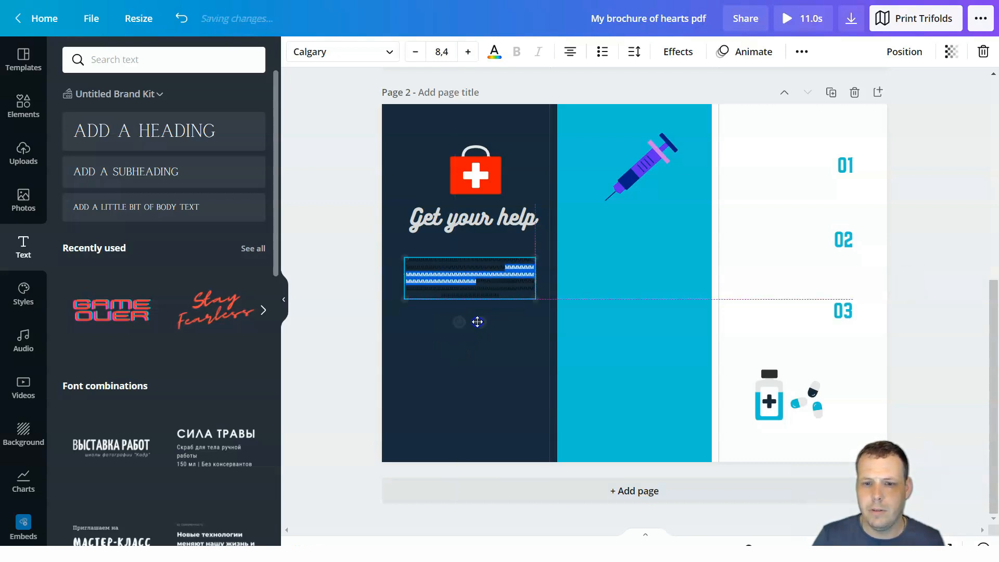
left_click(504, 299)
left_click(514, 291)
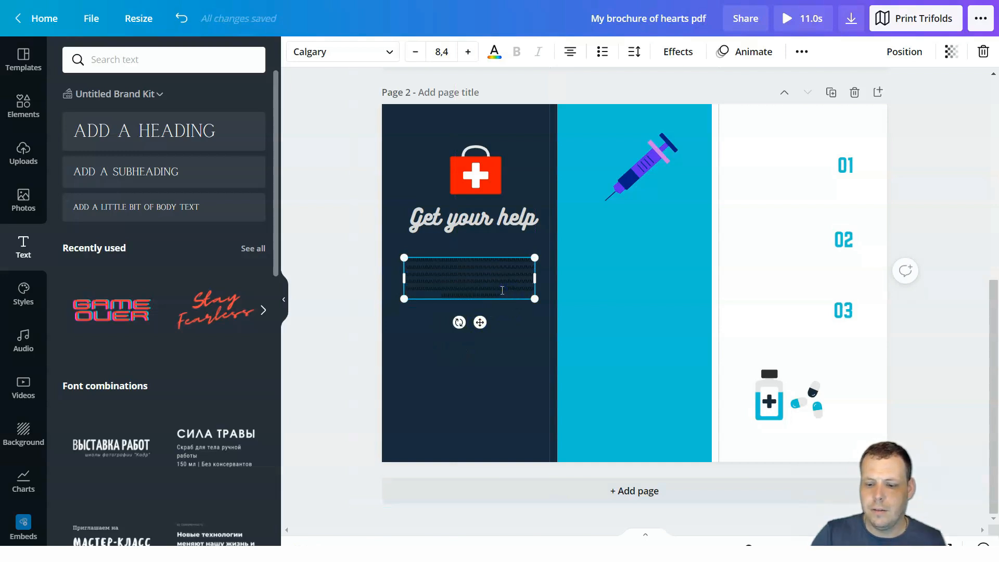
key("BackSpace")
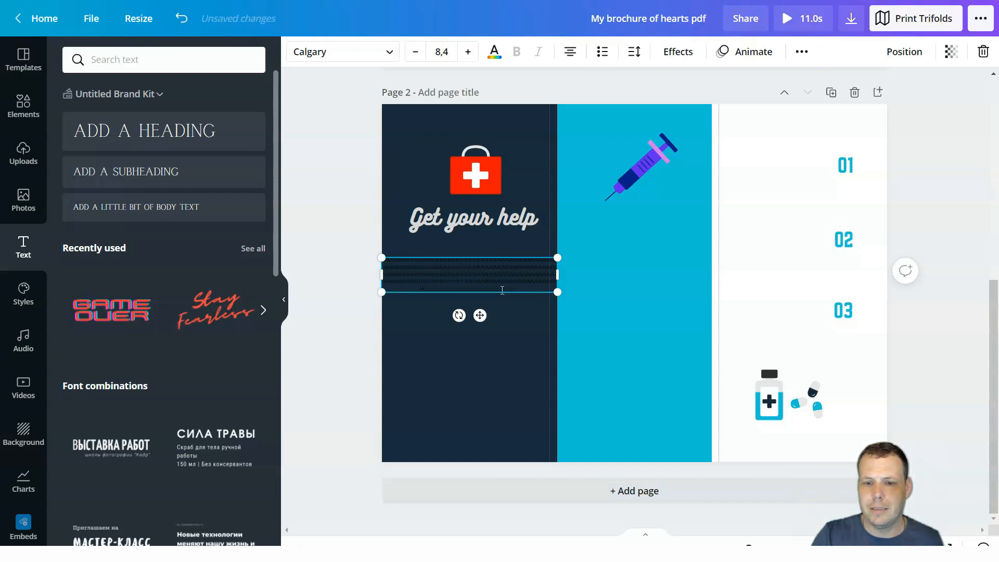
type("mmmmmmmmm")
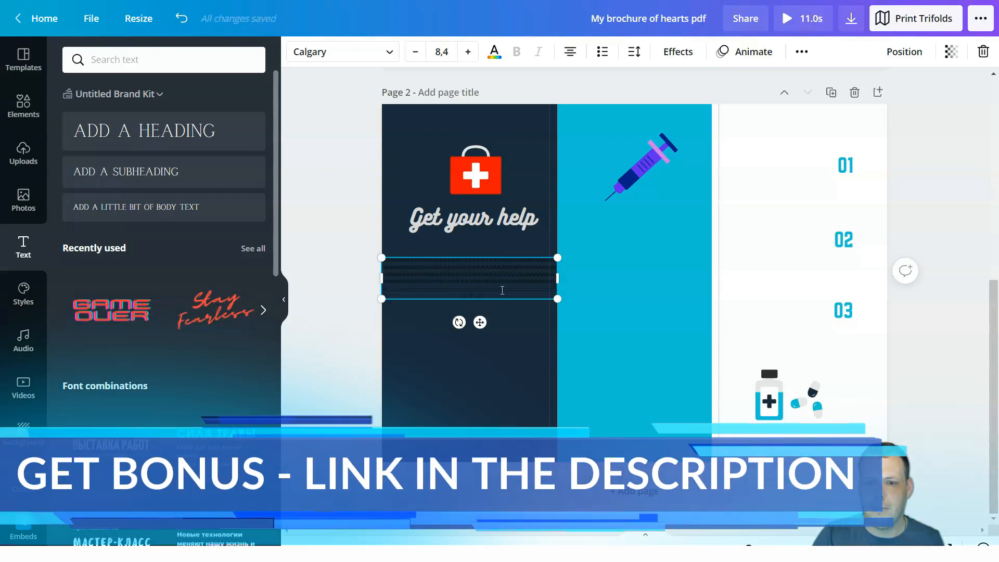
Increase the font size of the placeholder body text on the navy panel to 20.4.
left_click(468, 52)
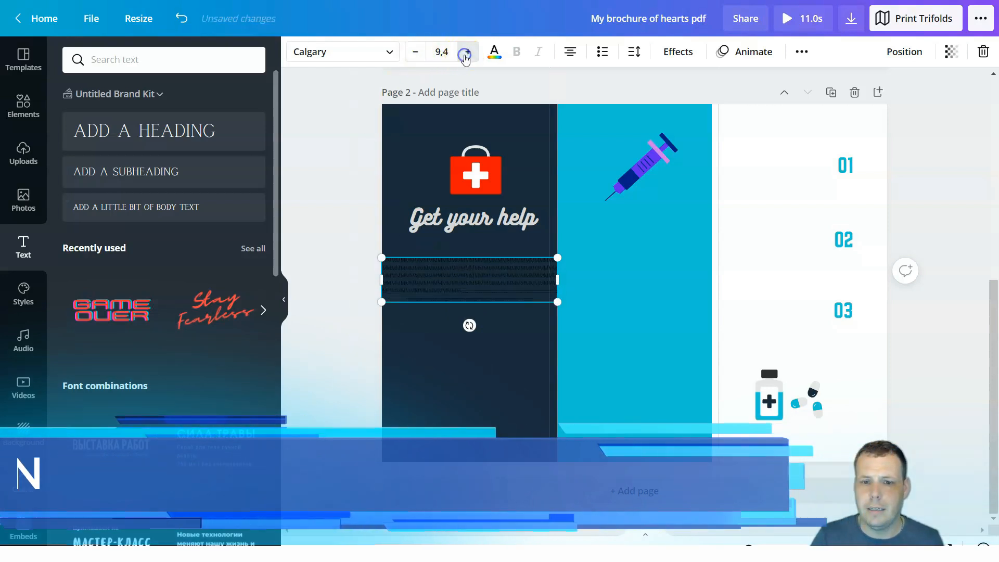
left_click(467, 52)
left_click(467, 52)
left_click(467, 53)
double_click(466, 52)
left_click(467, 52)
double_click(467, 53)
double_click(467, 52)
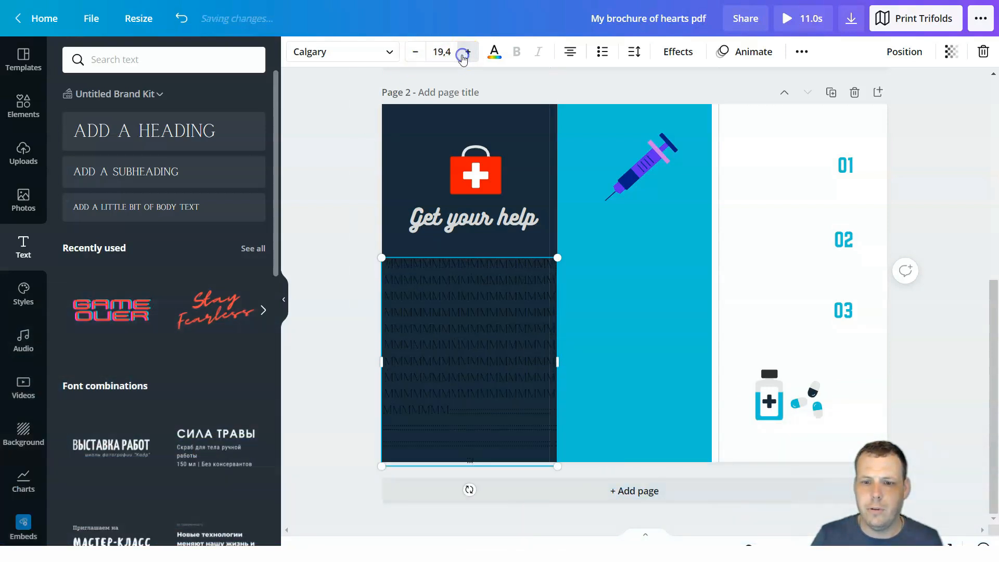
left_click(467, 53)
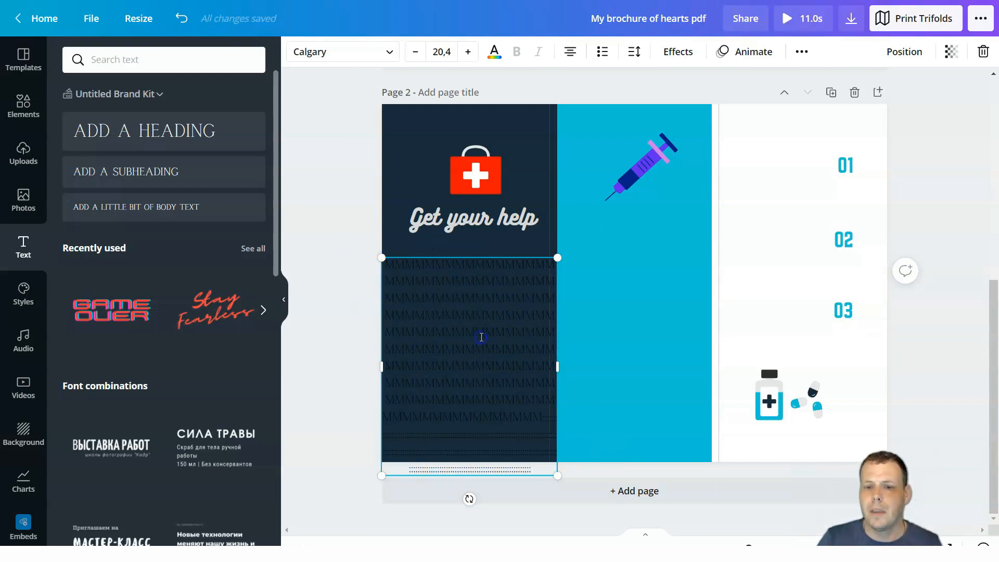
Delete all the placeholder body text beneath the "Get your help" heading and leave the text box.
left_click_drag(541, 469, 386, 256)
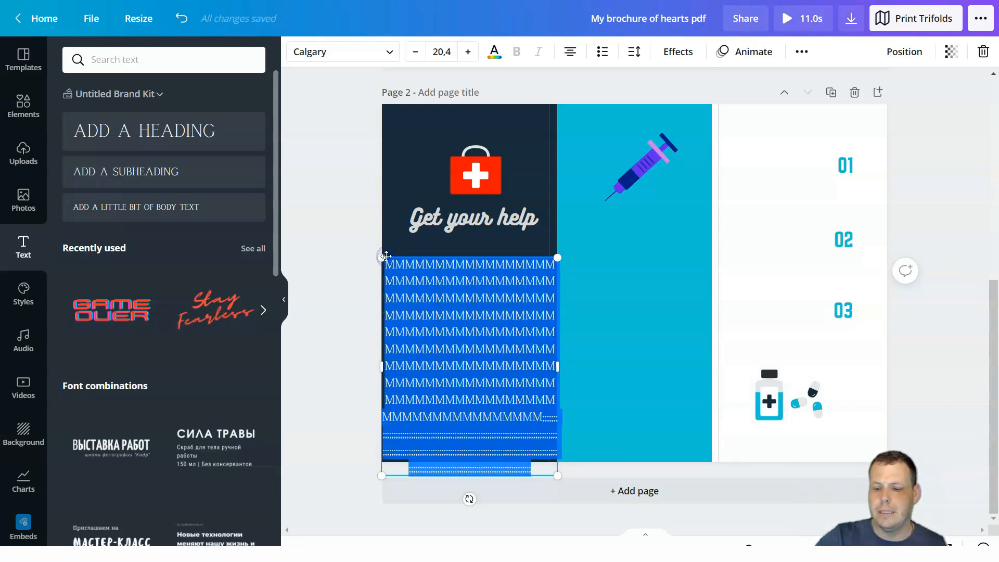
key("BackSpace")
left_click(336, 171)
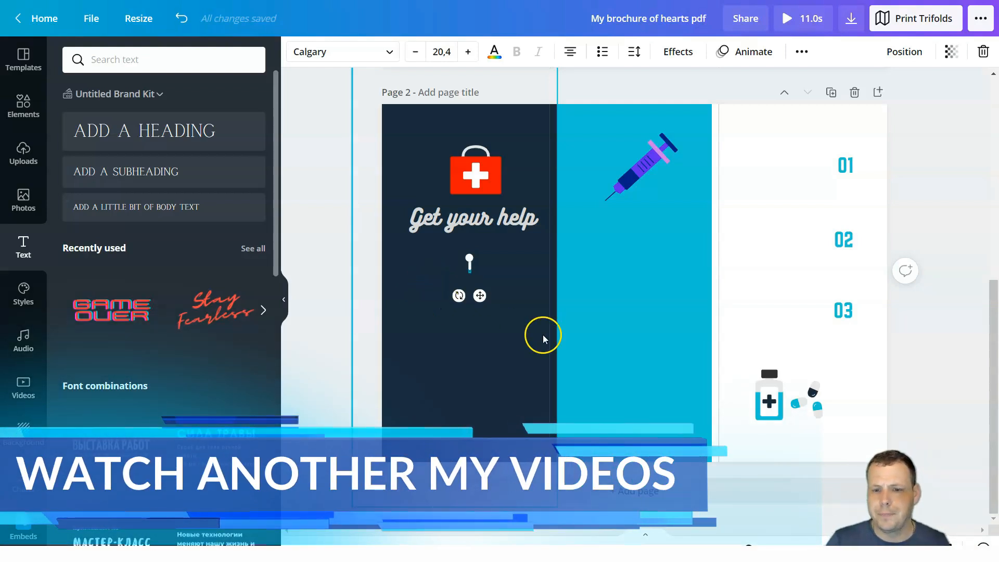
left_click(627, 304)
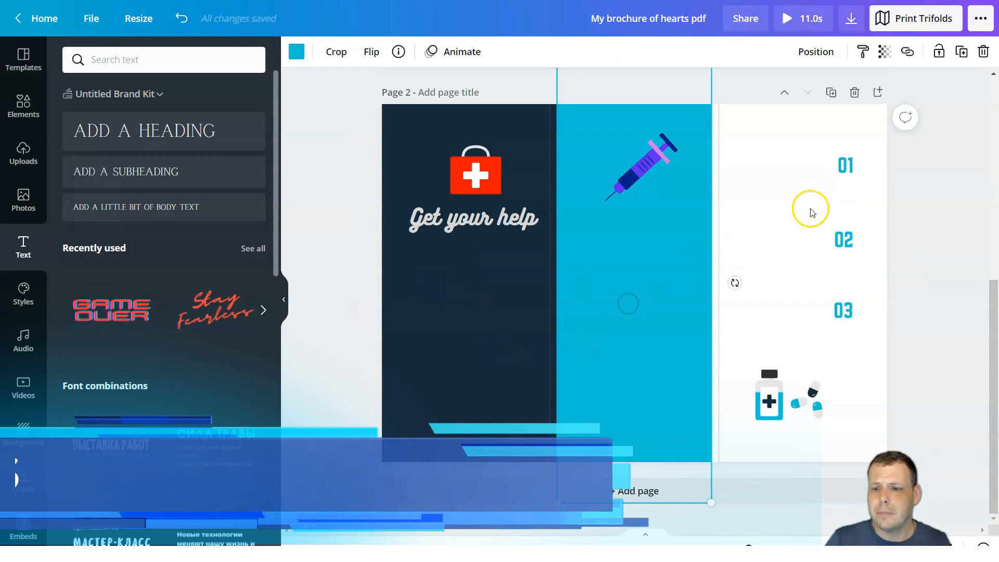
Increase the font size of the number 01 on page 2's white panel slightly.
left_click(834, 169)
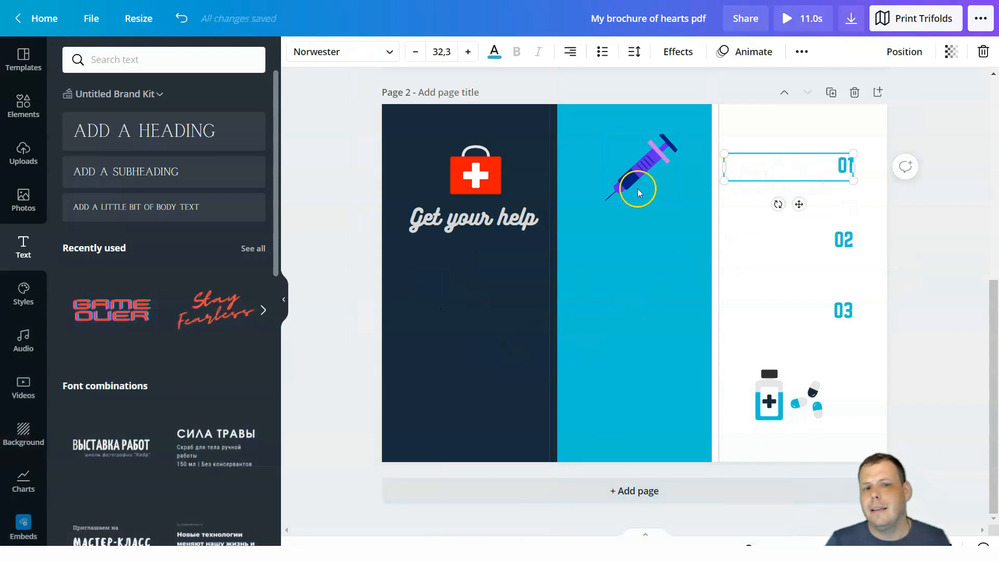
left_click(463, 55)
left_click(463, 55)
left_click(463, 55)
left_click(463, 55)
left_click(858, 244)
left_click(853, 315)
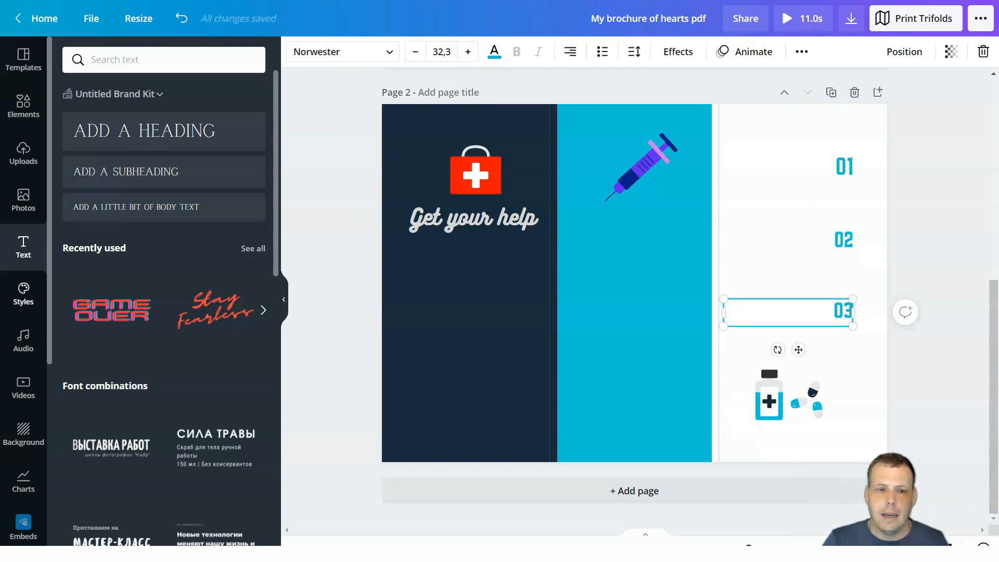
Compare page 2 with page 1 and trim the turquoise panel slightly along its edge beside the navy panel.
scroll(550, 279, "up", 8)
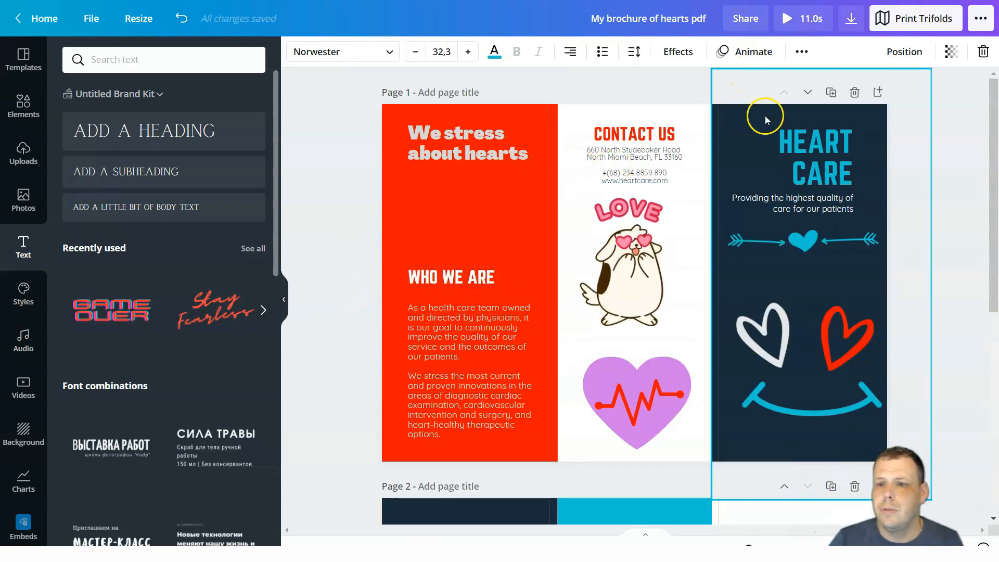
scroll(402, 344, "down", 1)
scroll(402, 345, "down", 6)
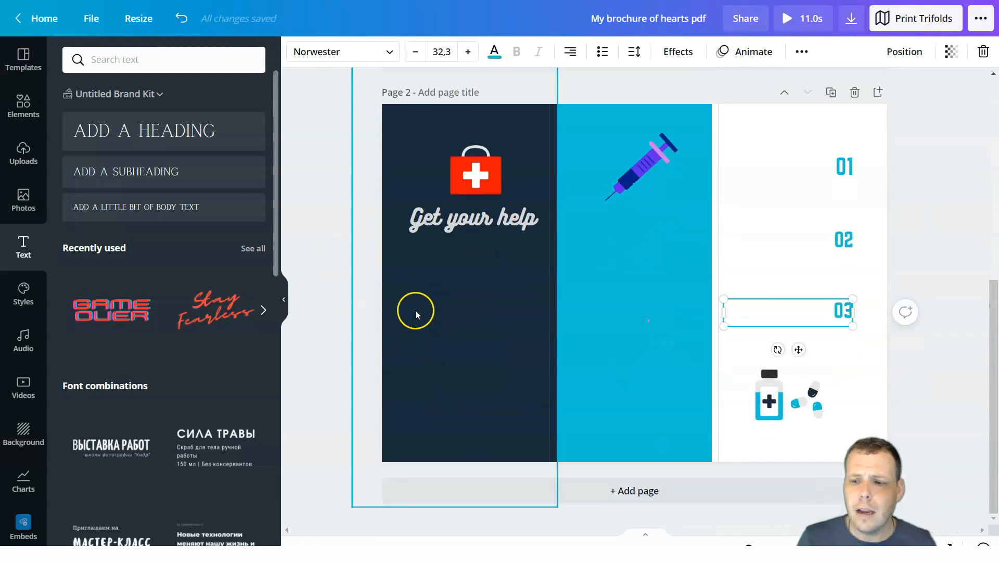
scroll(673, 139, "up", 6)
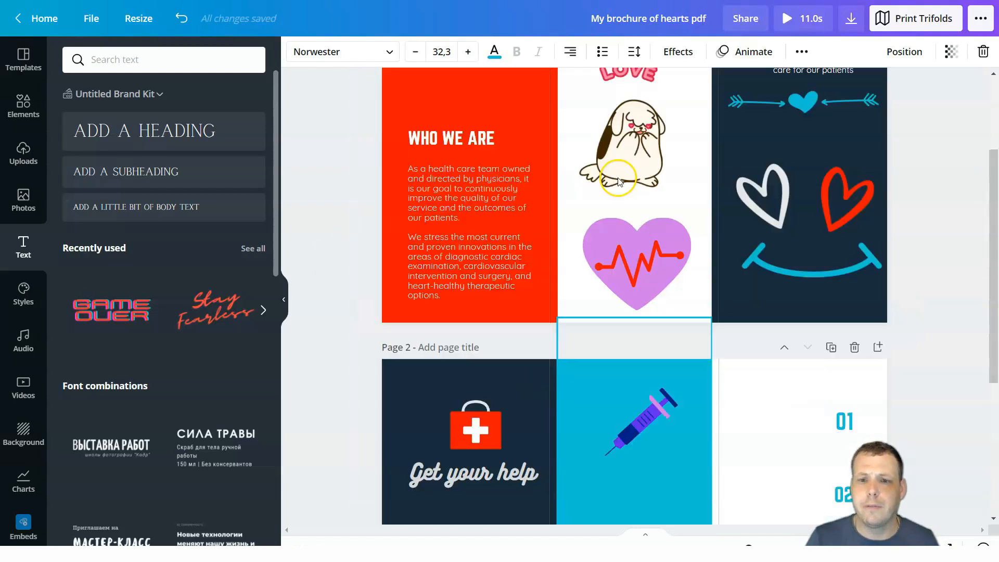
scroll(645, 219, "down", 5)
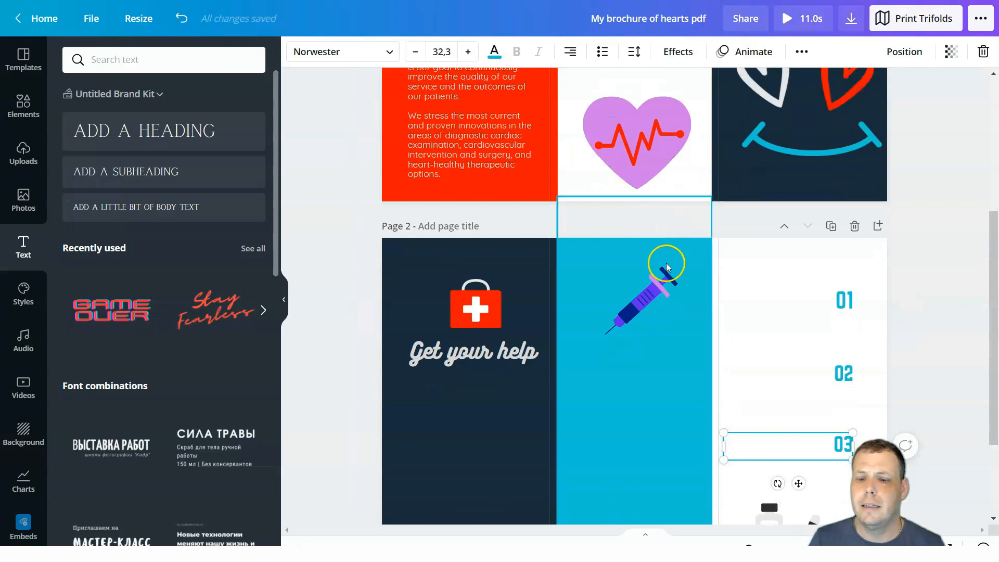
left_click(585, 273)
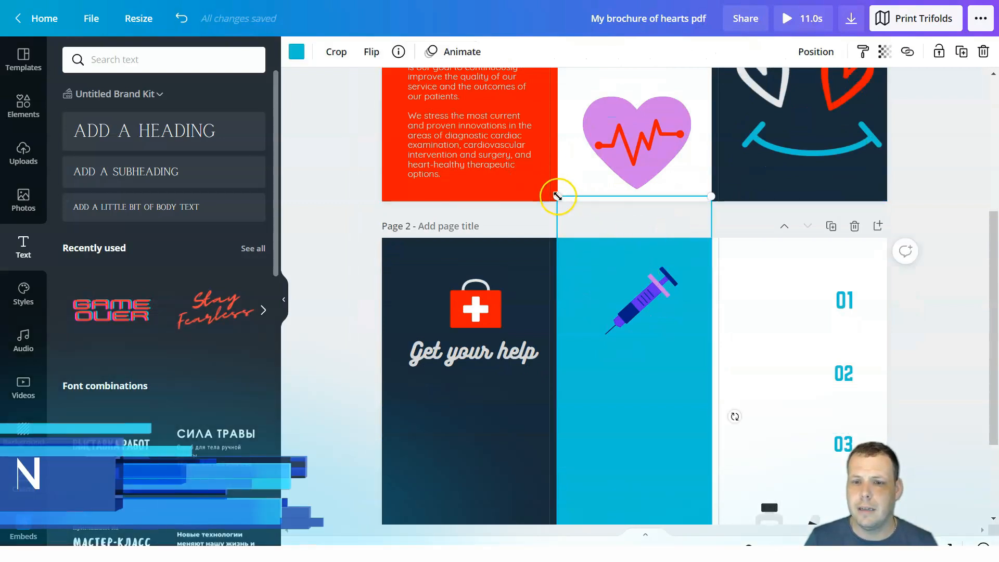
left_click_drag(557, 202, 580, 203)
scroll(659, 274, "down", 3)
scroll(660, 273, "up", 7)
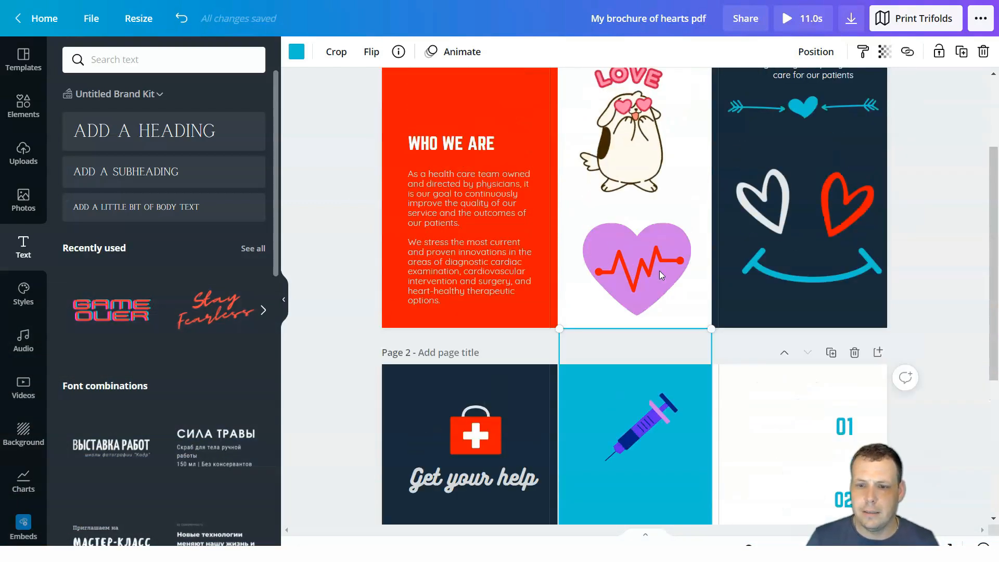
Add a new blank trifold page after page 2 of the brochure.
scroll(148, 435, "down", 3)
scroll(151, 426, "up", 3)
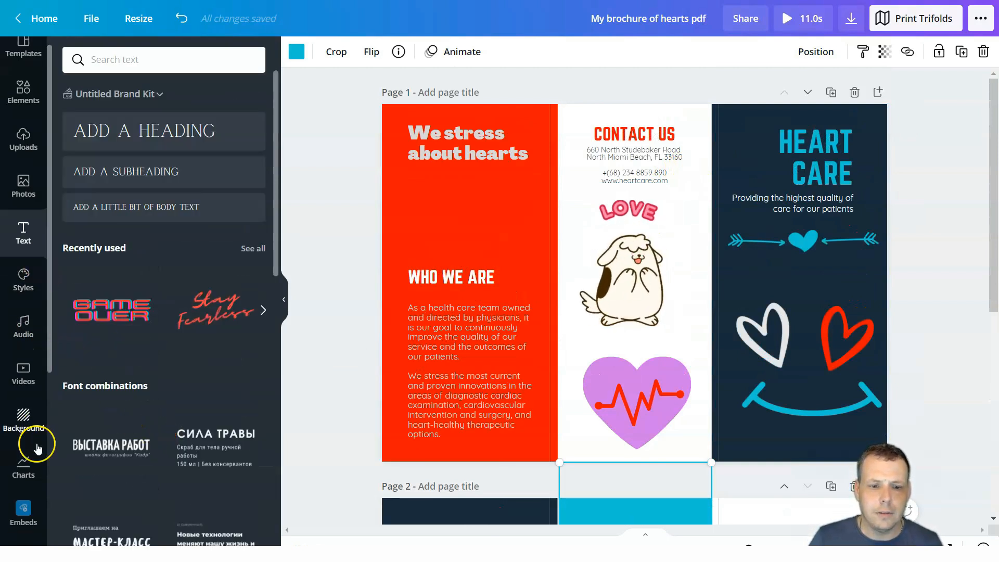
scroll(33, 435, "down", 4)
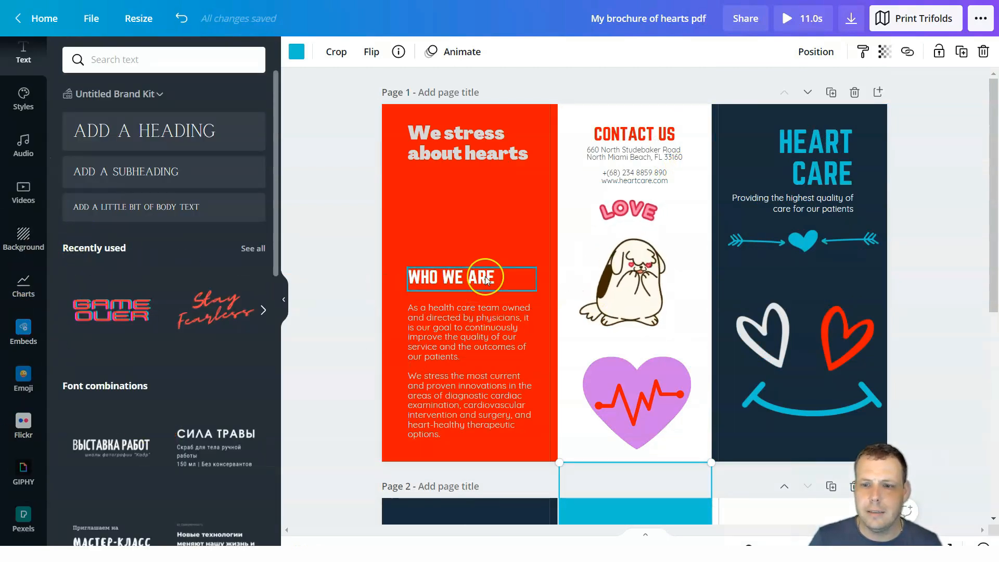
scroll(739, 267, "down", 7)
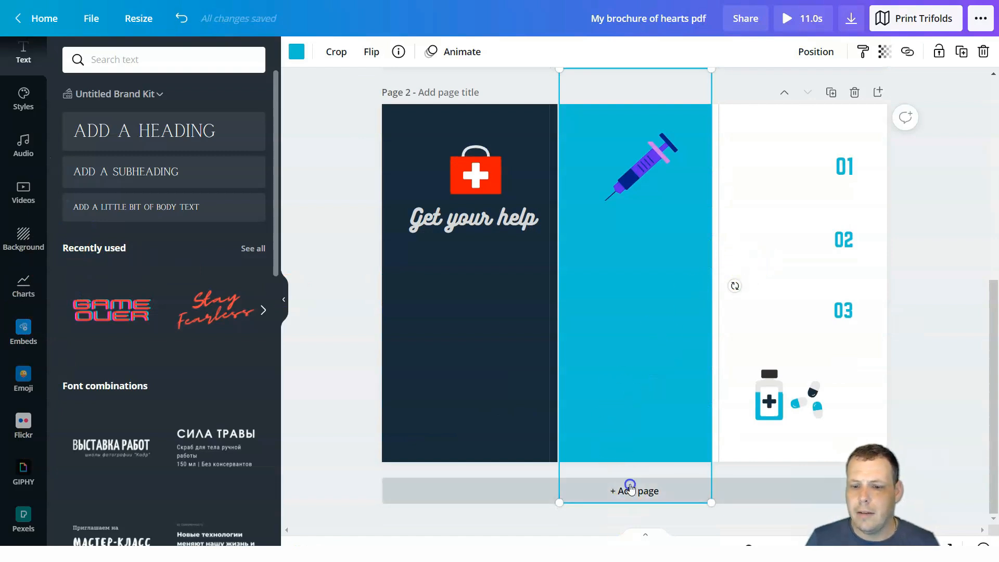
left_click(627, 489)
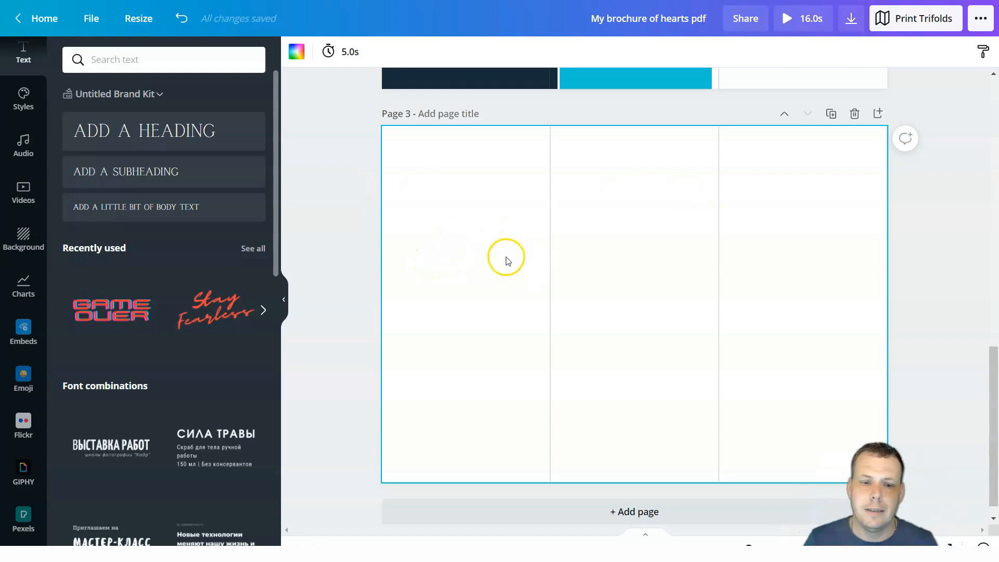
Move the "We stress about hearts" heading from page 1's red panel to the upper part of page 3's first panel.
scroll(865, 192, "up", 4)
scroll(775, 190, "up", 6)
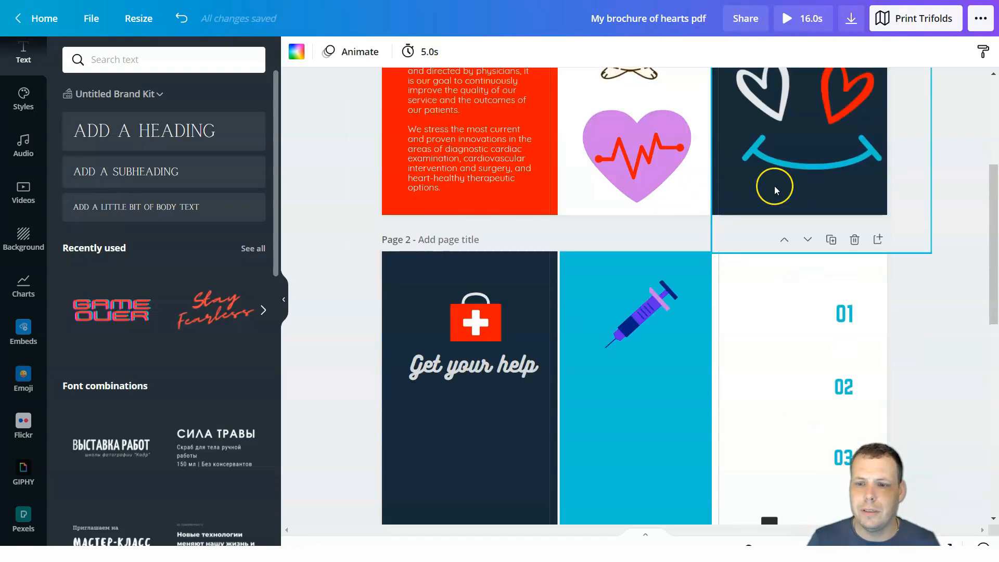
scroll(633, 494, "down", 6)
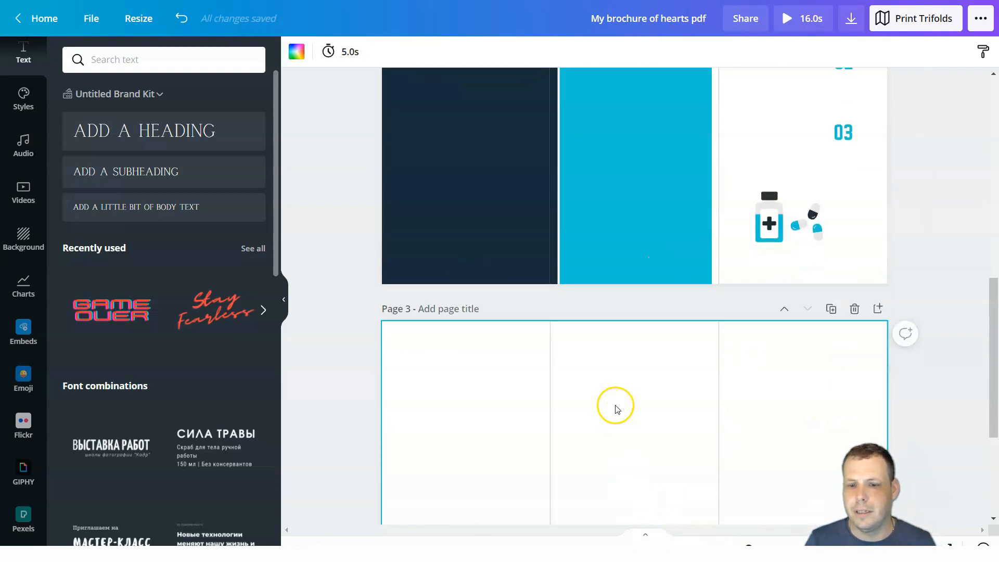
scroll(640, 489, "up", 10)
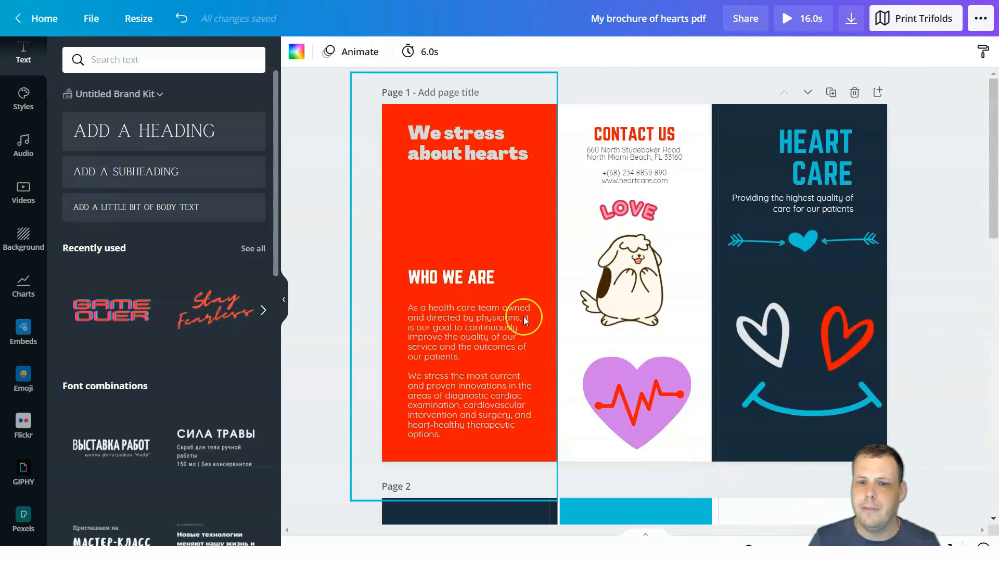
left_click(484, 147)
left_click_drag(485, 147, 466, 165)
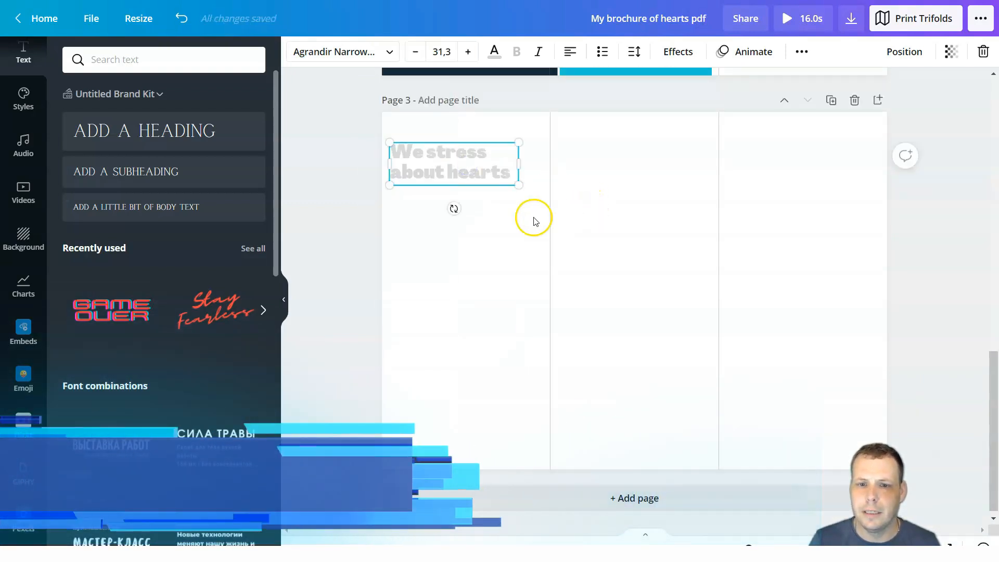
left_click(533, 221)
Move page 2's syringe to page 3's middle panel and its medicine bottle and pills to page 3's third panel.
scroll(598, 187, "up", 5)
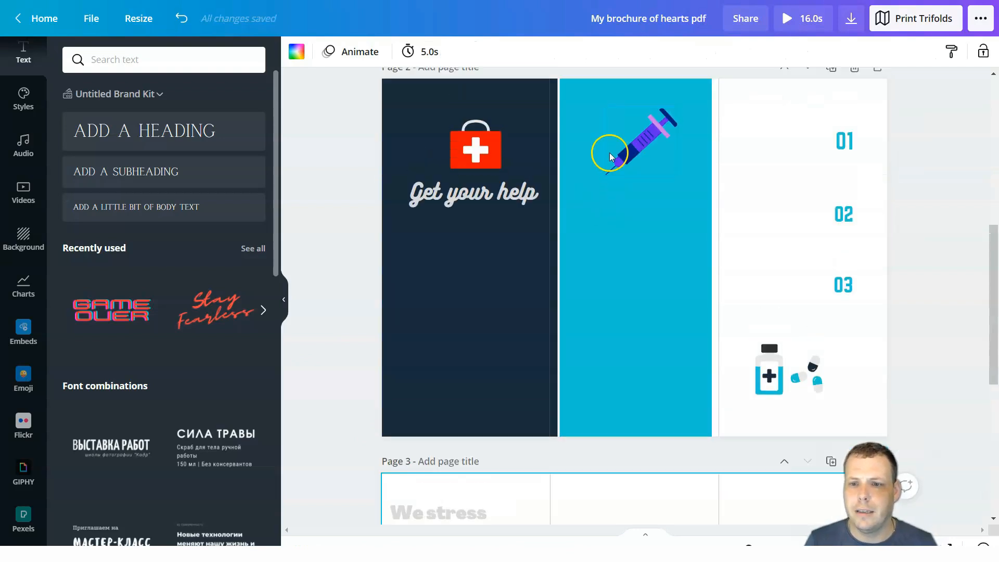
mouse_move(642, 172)
left_mouse_down()
mouse_move(639, 266)
mouse_move(628, 151)
mouse_move(637, 157)
left_mouse_up()
scroll(709, 207, "up", 5)
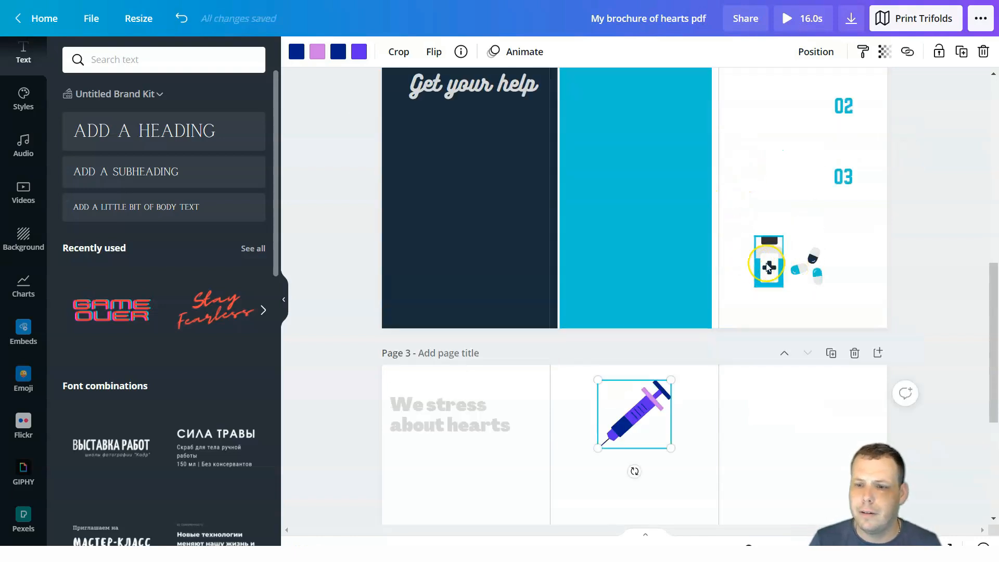
left_click_drag(777, 264, 749, 247)
scroll(751, 316, "down", 4)
left_click_drag(806, 78, 792, 263)
Delete the first two brochure pages, keeping only the new page with the moved heading and graphics.
scroll(596, 201, "up", 5)
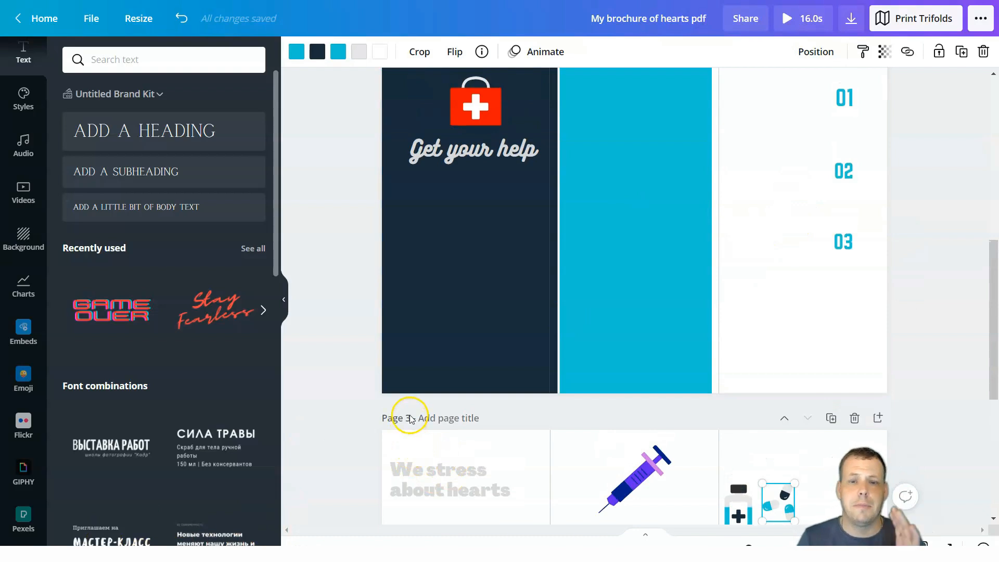
scroll(910, 307, "up", 9)
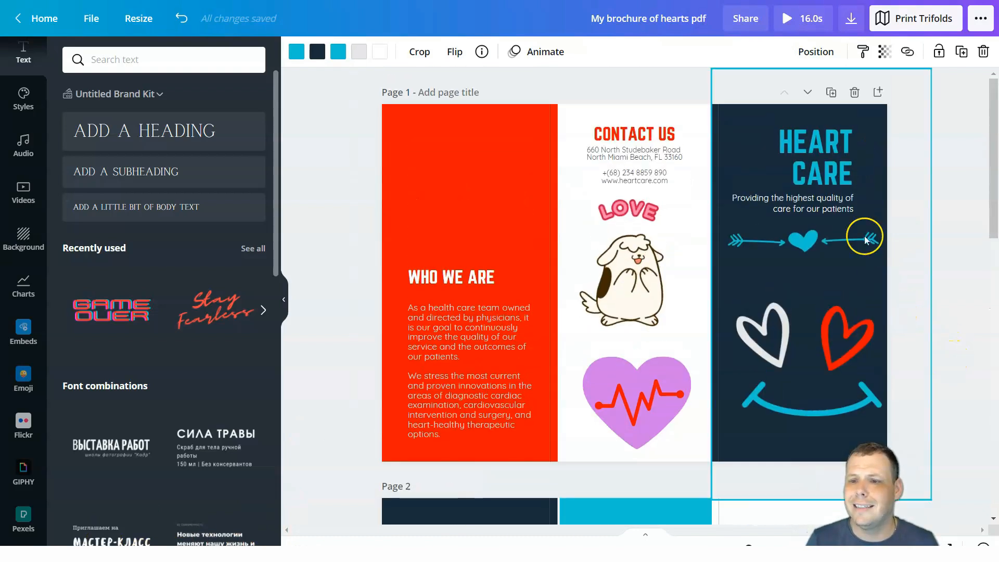
left_click(854, 92)
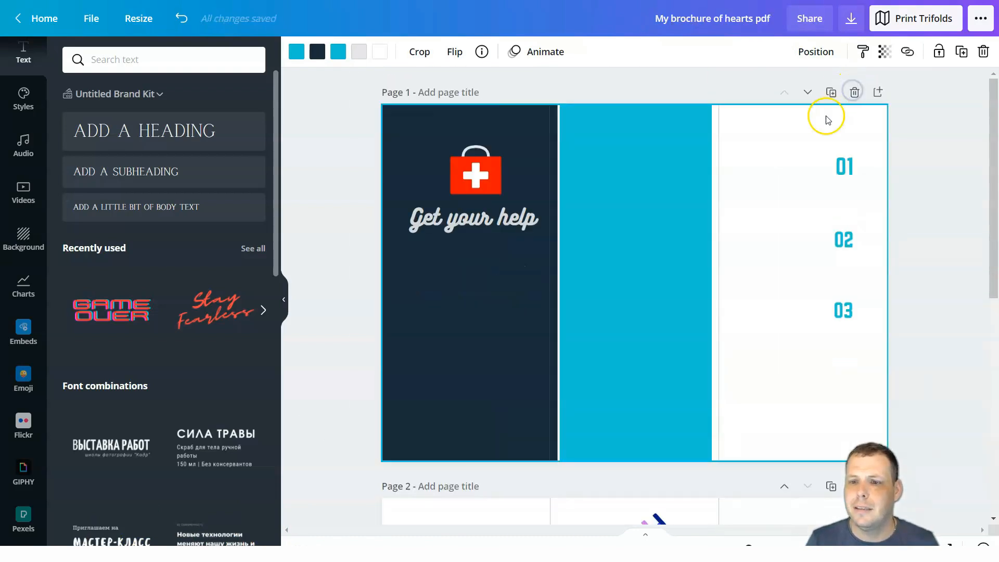
scroll(928, 266, "down", 6)
scroll(928, 266, "up", 6)
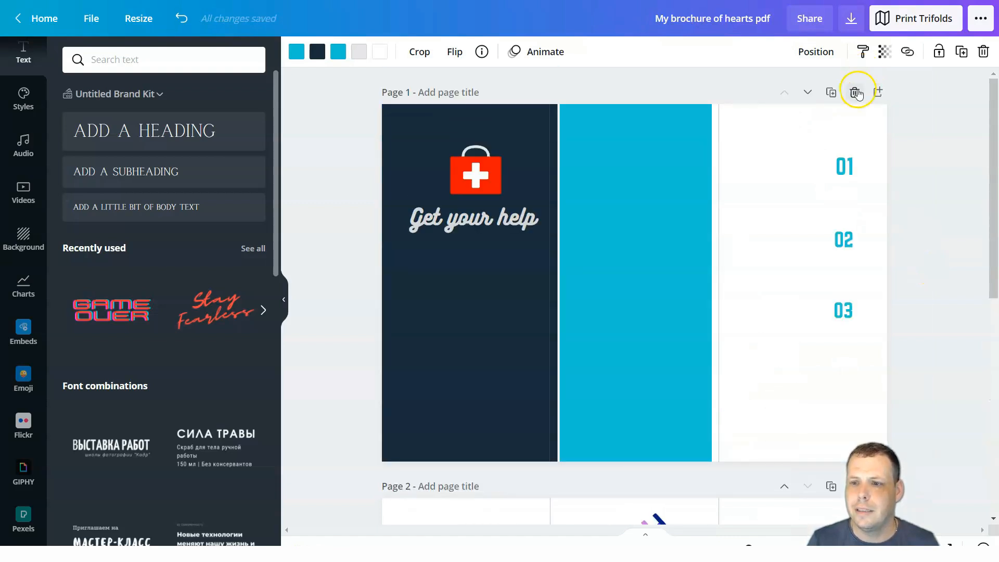
left_click(855, 93)
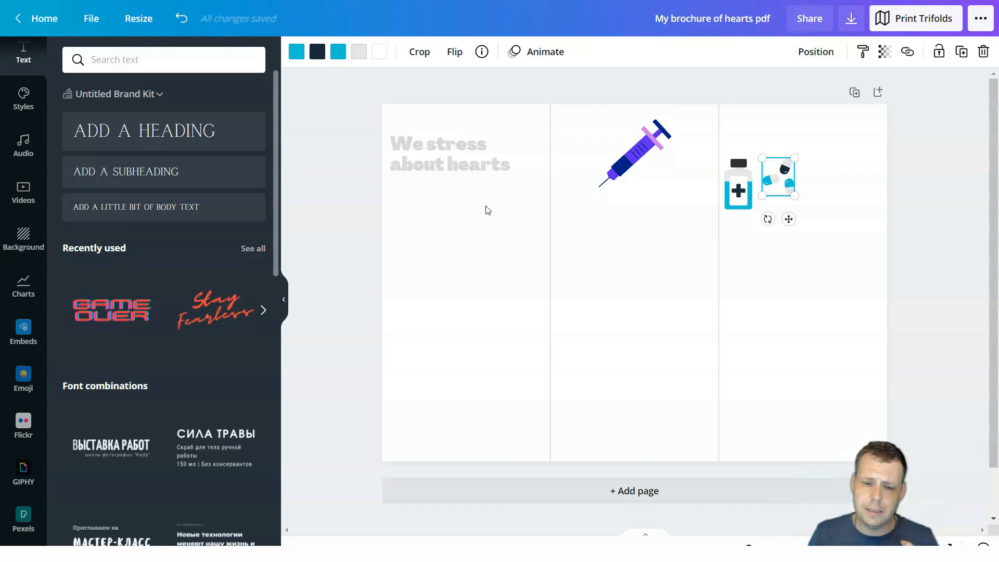
Select the "We stress about hearts" heading and browse the GIFs offered by GIPHY.
left_click(484, 160)
left_click(478, 167)
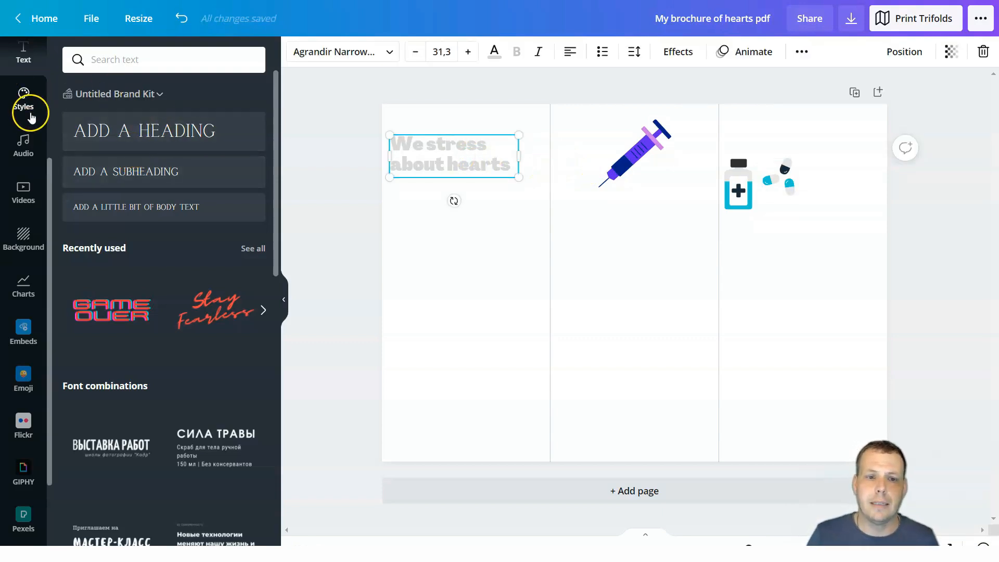
scroll(26, 112, "up", 3)
scroll(24, 107, "down", 5)
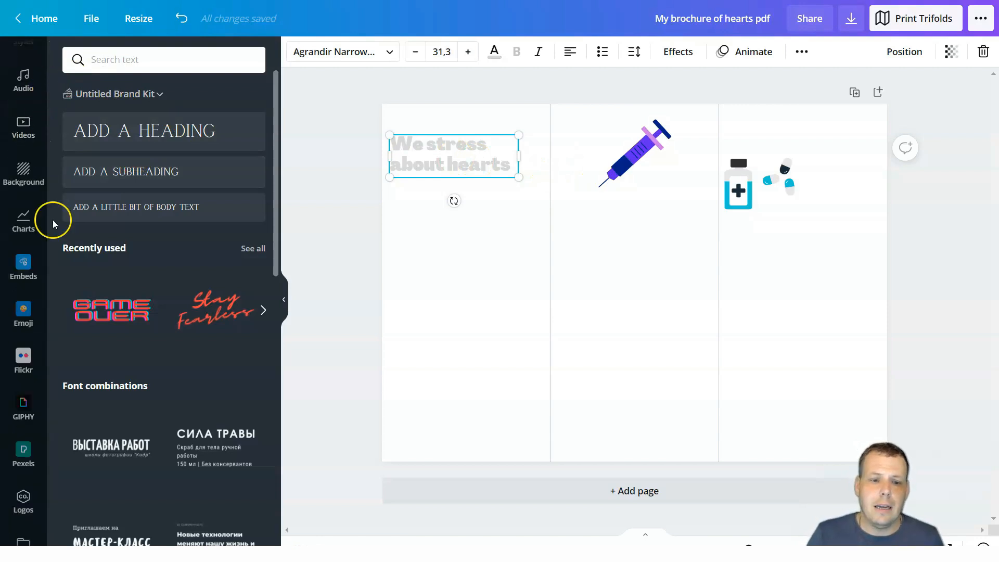
left_click(23, 411)
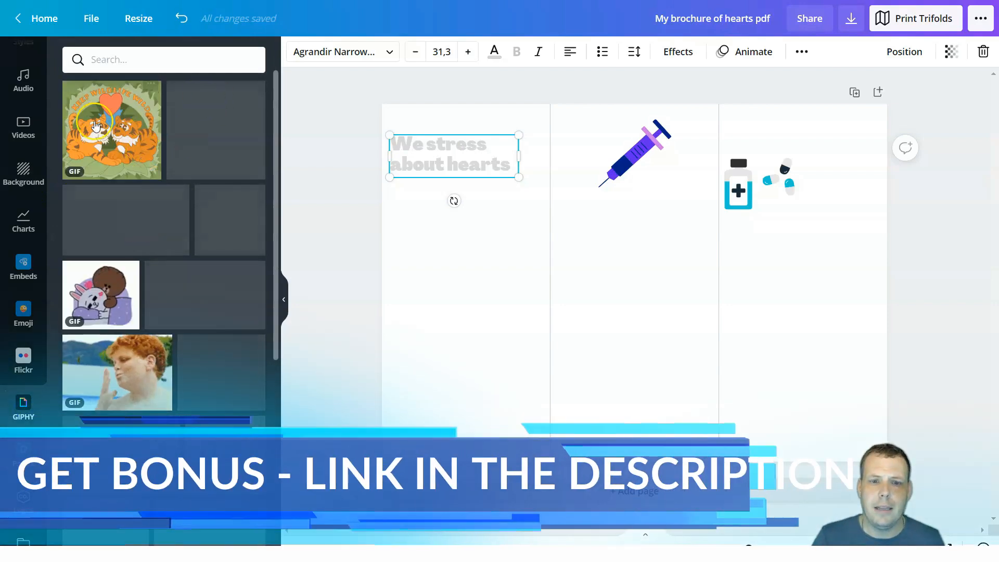
scroll(130, 245, "down", 4)
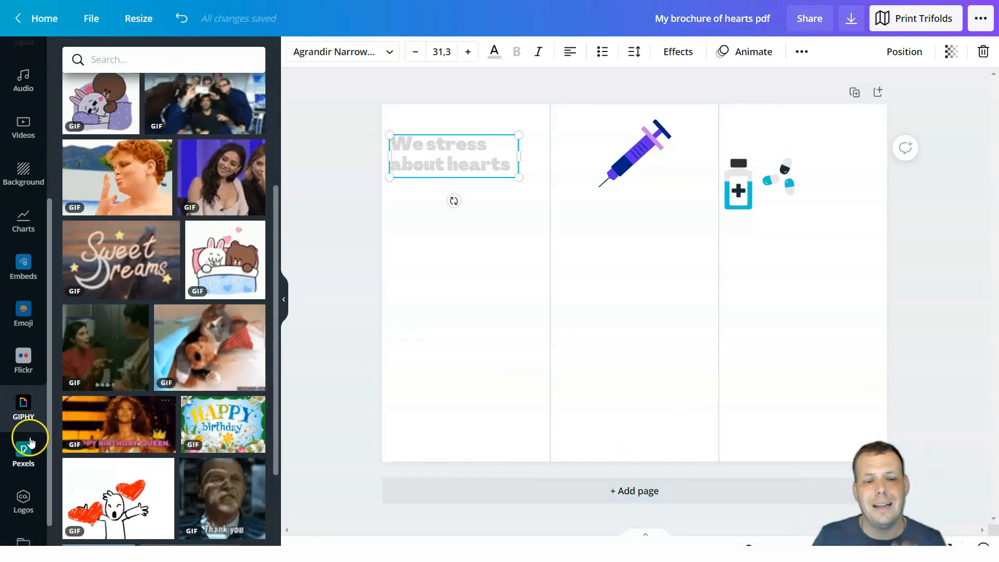
Add the Pexels photo of a long-haired woman holding greenery behind her back, shrunk to fit the middle panel below the syringe.
left_click(23, 454)
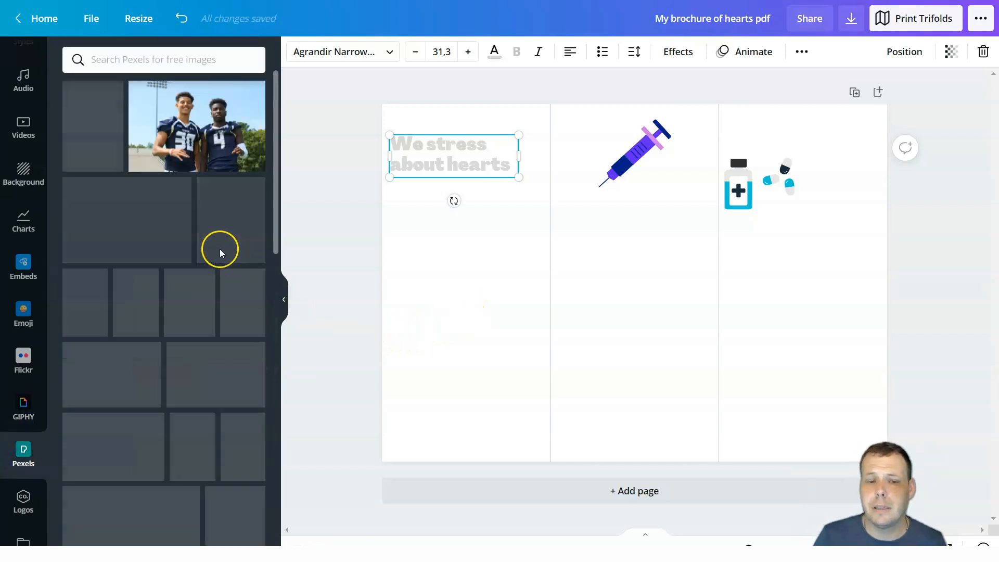
left_click_drag(228, 239, 558, 246)
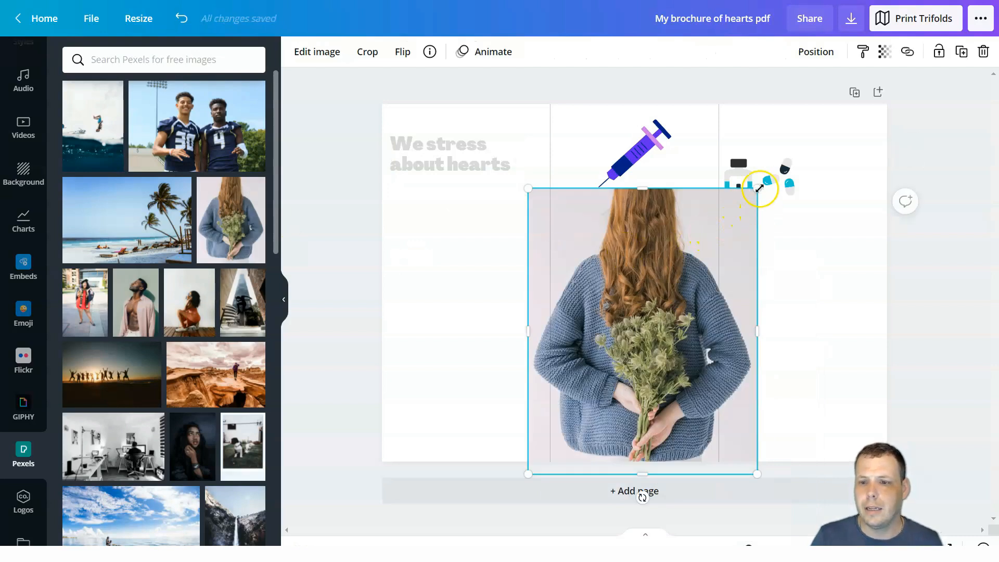
left_click_drag(670, 276, 641, 313)
left_click_drag(601, 406, 646, 323)
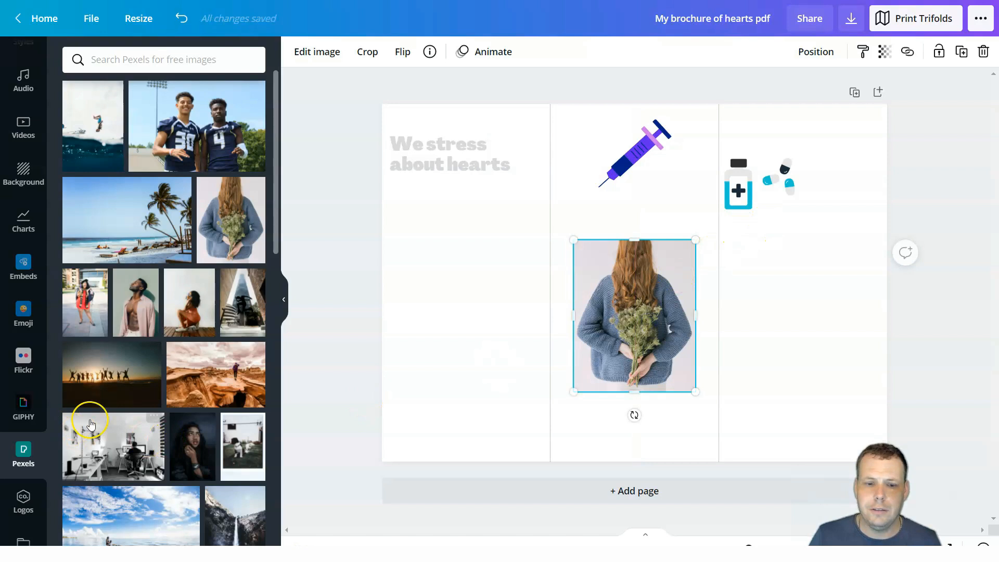
Place the black logo from the brand kit on the first panel, scaled down to fit beneath the heading.
scroll(90, 424, "down", 10)
scroll(194, 425, "down", 10)
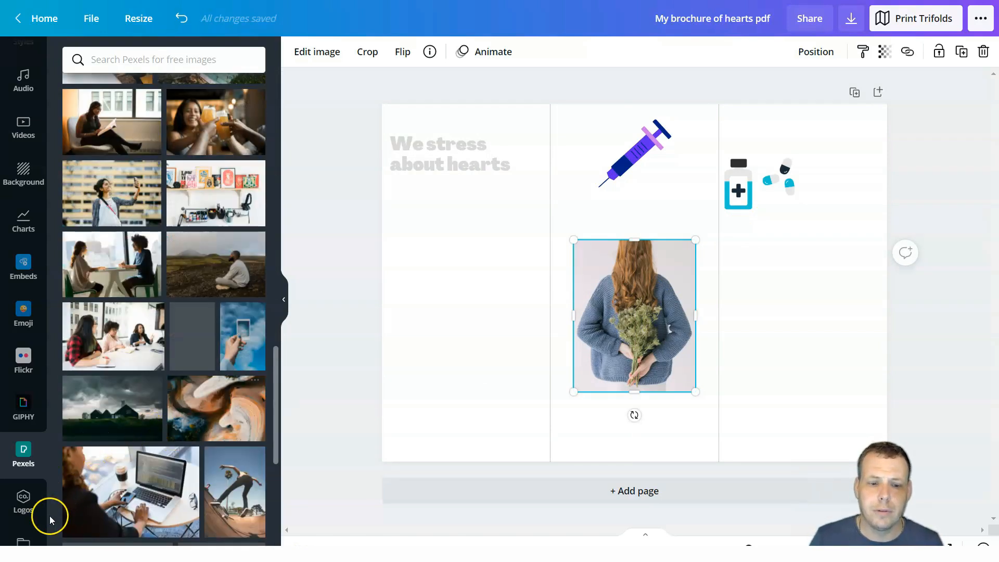
scroll(31, 468, "down", 2)
left_click(23, 443)
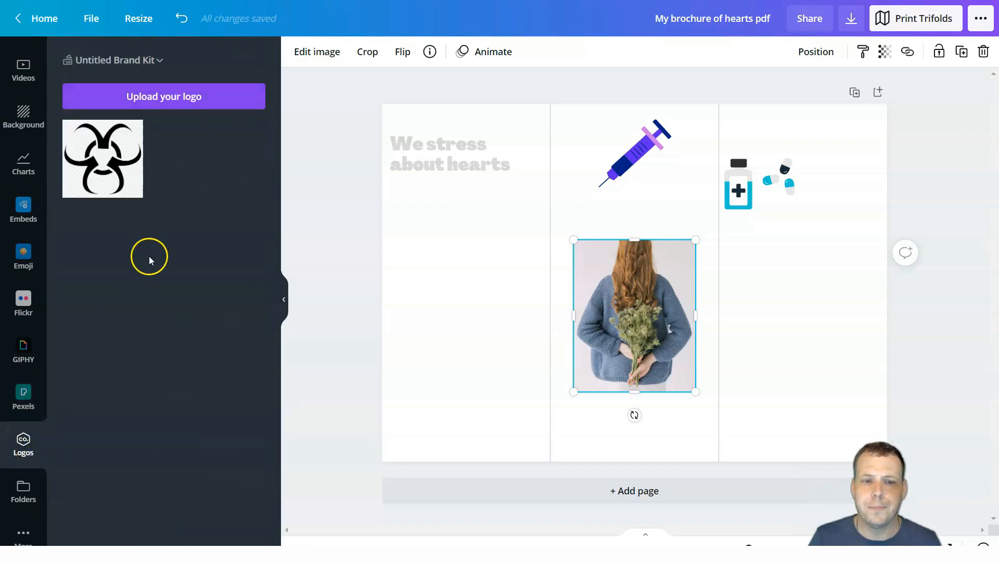
left_click_drag(139, 156, 428, 217)
left_click_drag(571, 171, 494, 229)
left_click_drag(451, 288, 472, 265)
left_click(435, 323)
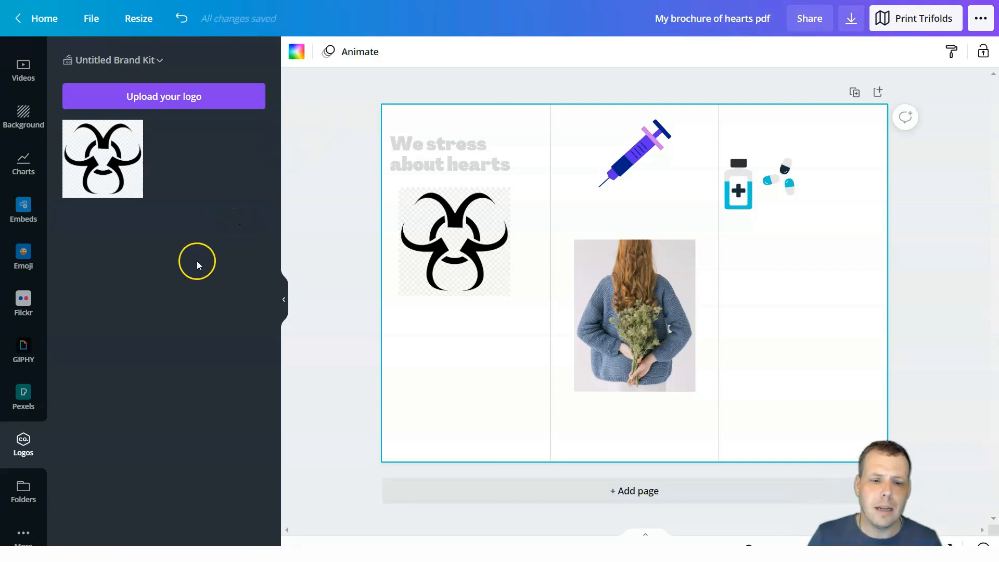
Review the media services available for embedding and activate the field for a web link.
scroll(18, 262, "up", 5)
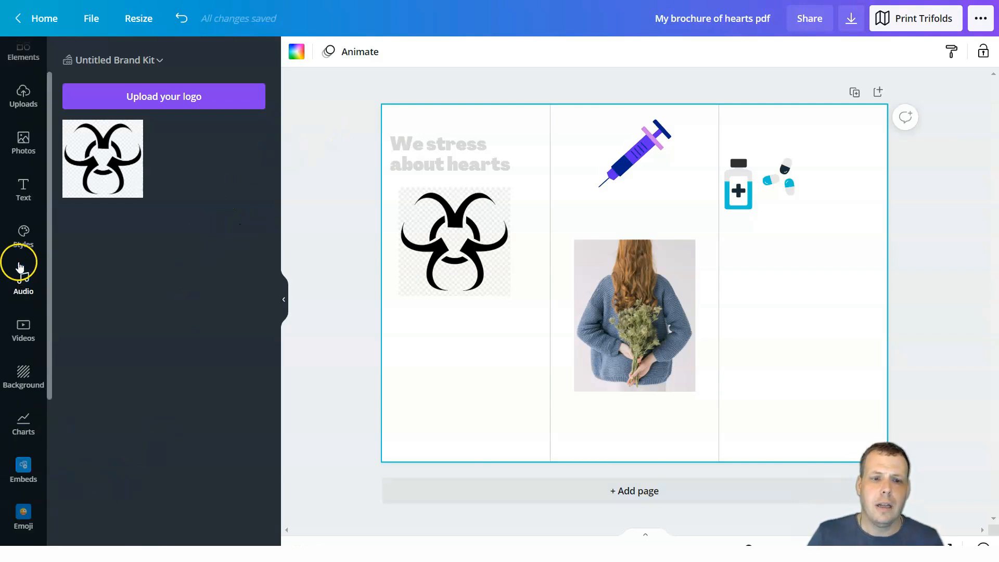
scroll(17, 283, "down", 4)
left_click(22, 283)
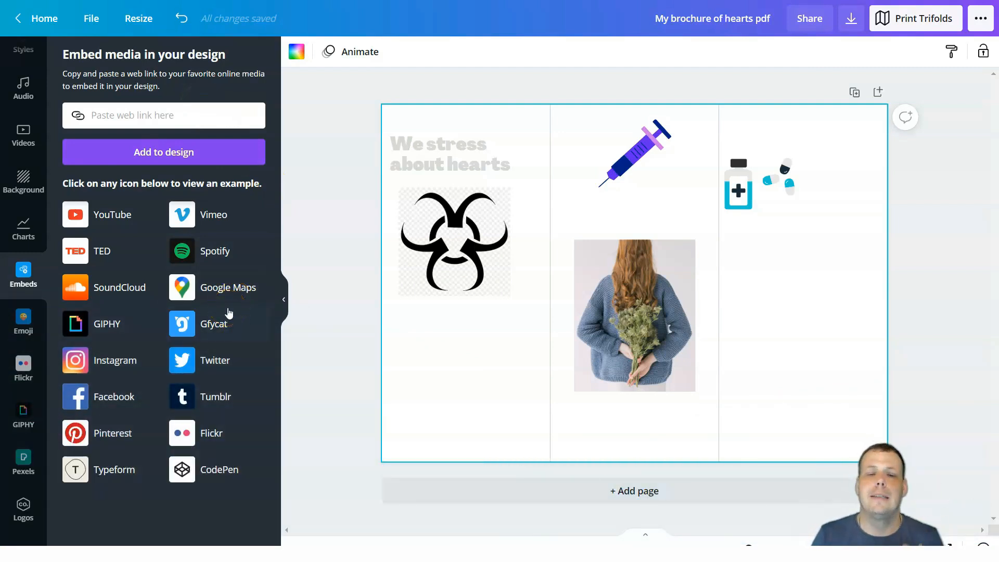
left_click(212, 315)
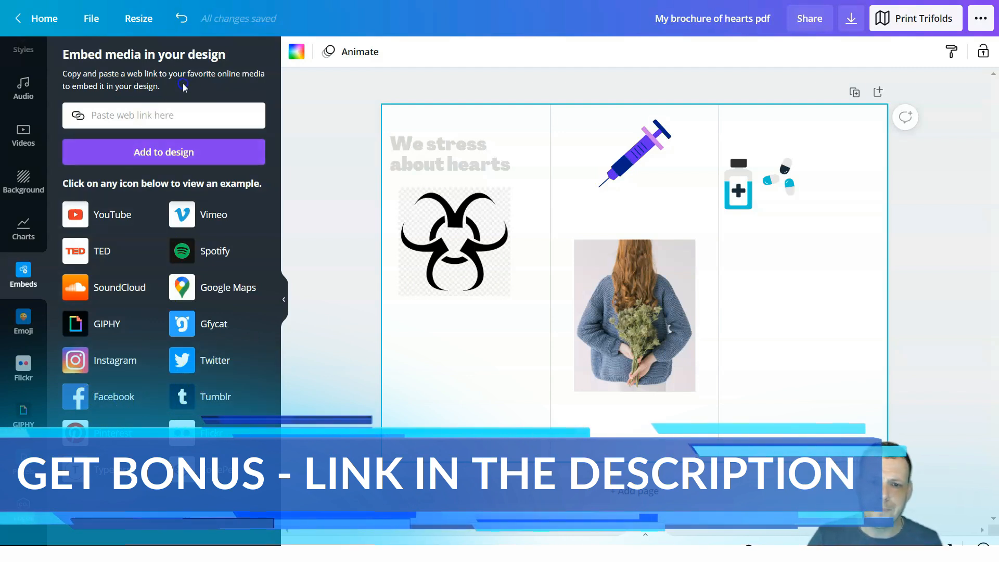
left_click(163, 110)
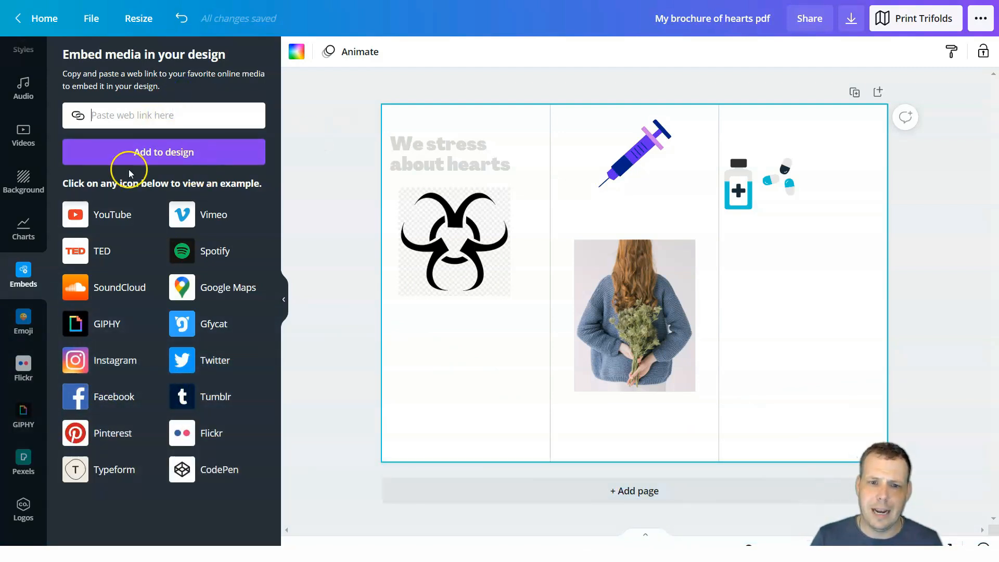
Add the Veggie Party template from the liked designs as a new page.
scroll(21, 447, "down", 1)
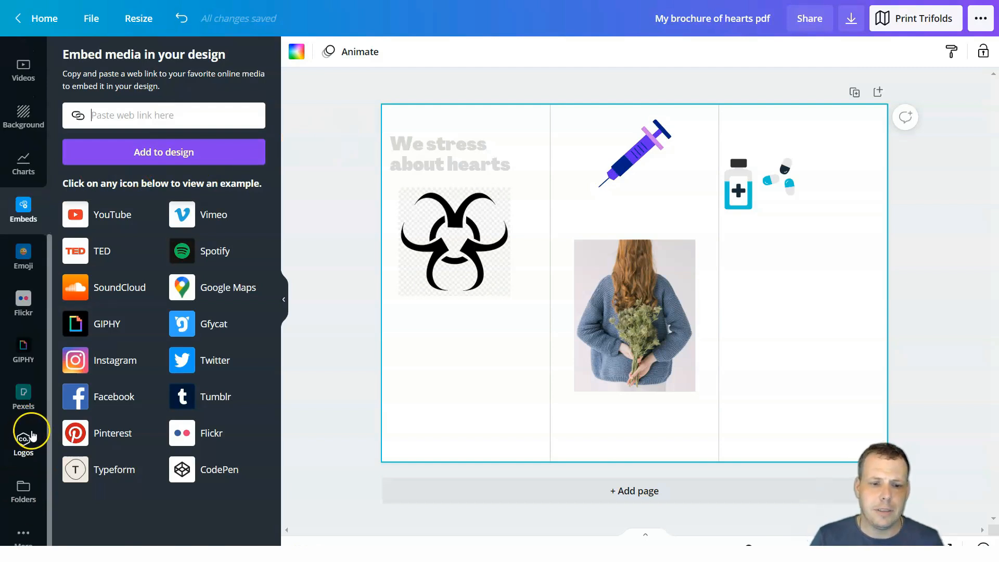
left_click(23, 489)
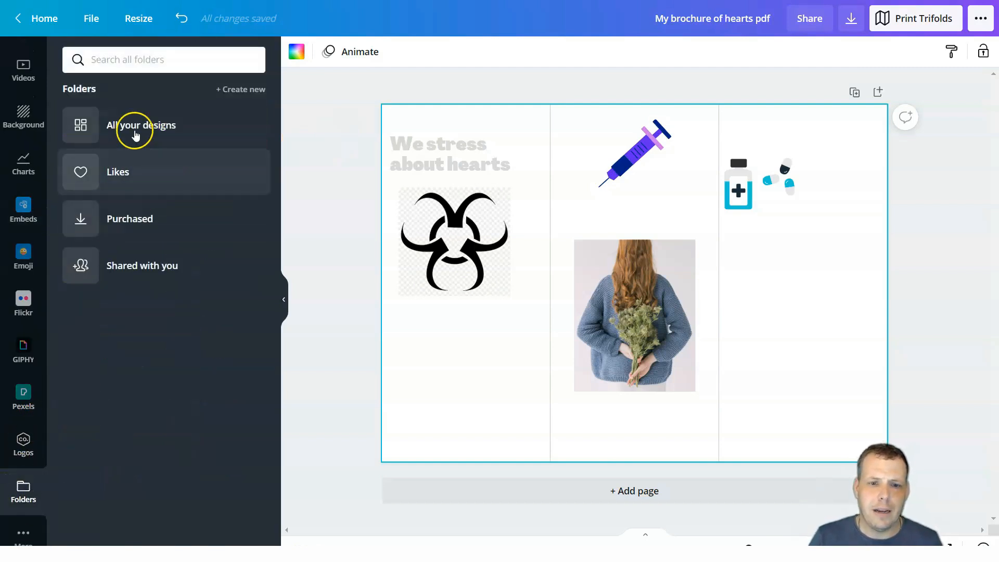
left_click(138, 180)
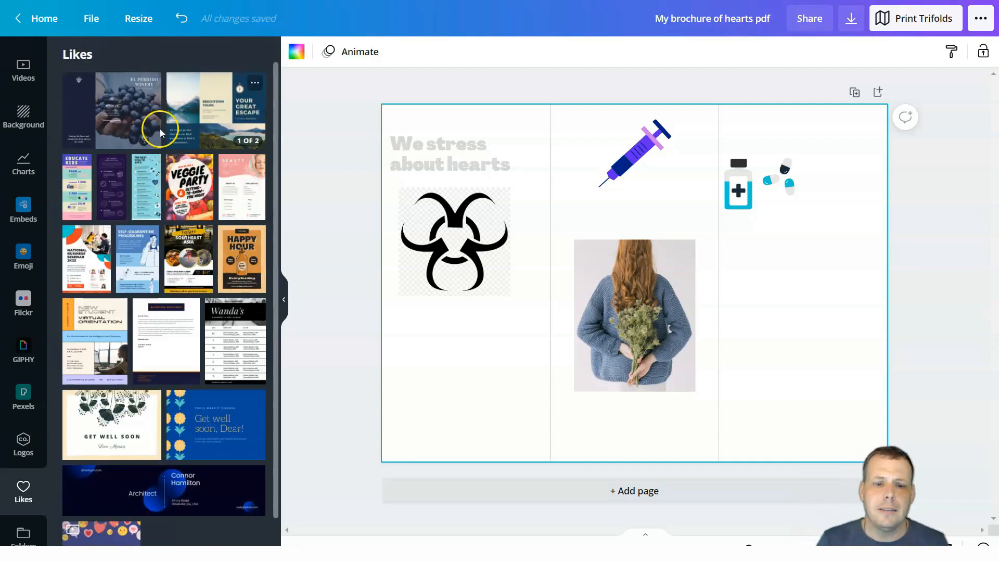
scroll(120, 338, "down", 1)
scroll(105, 320, "up", 1)
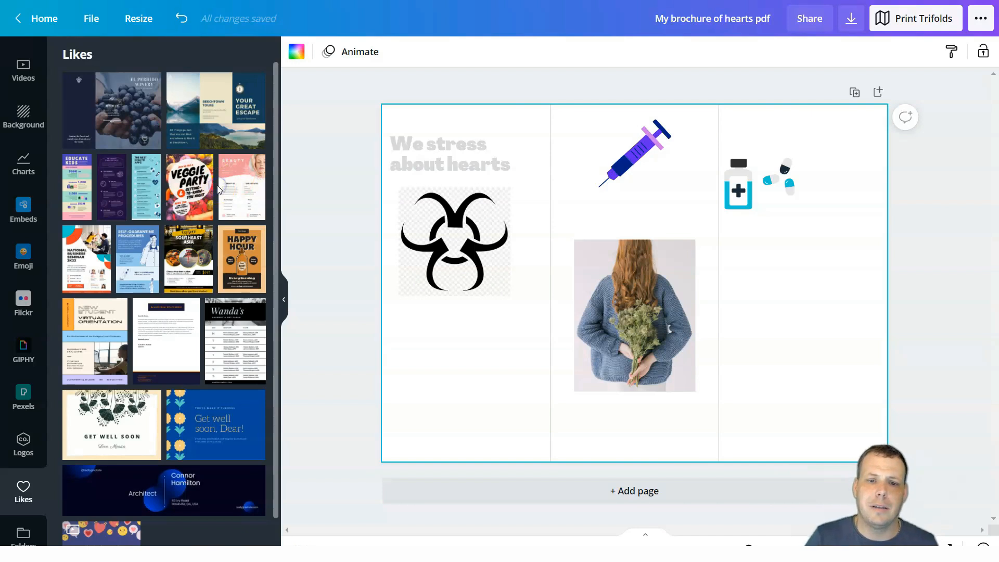
left_click(192, 183)
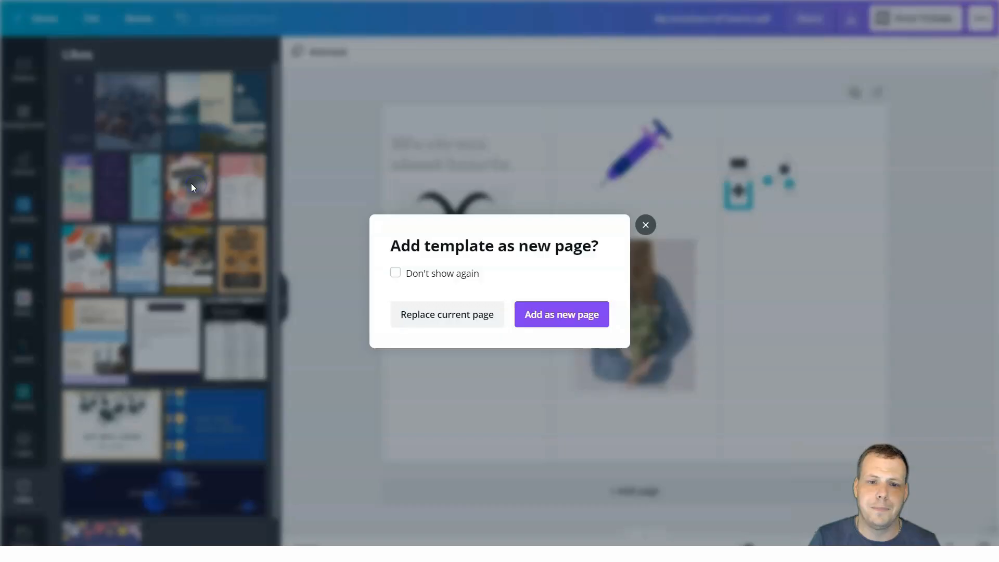
left_click(529, 313)
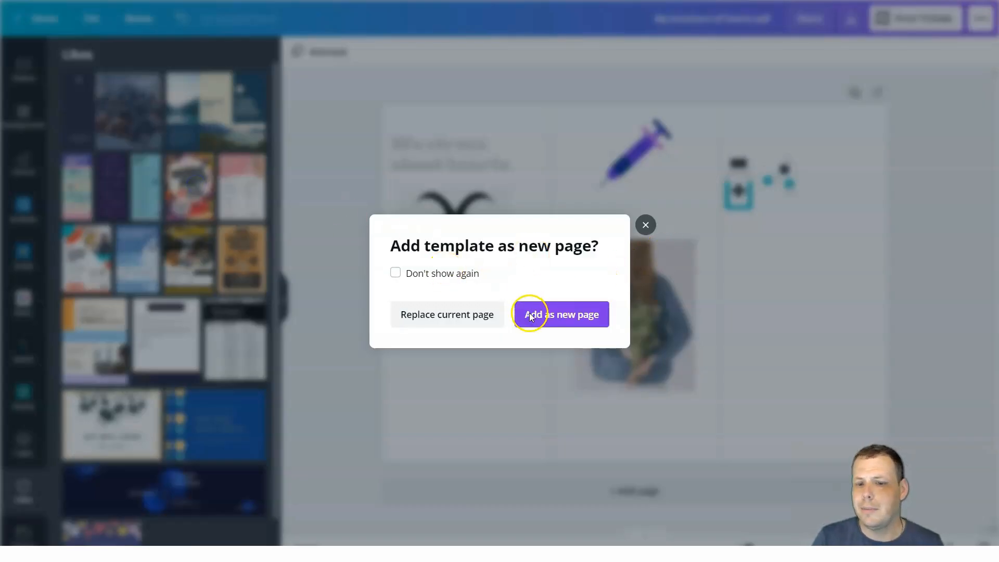
Replace the Veggie Party page with the cover page of the liked Navy Blue and Beige Nature Travel Trifold Brochure template.
scroll(742, 208, "up", 7)
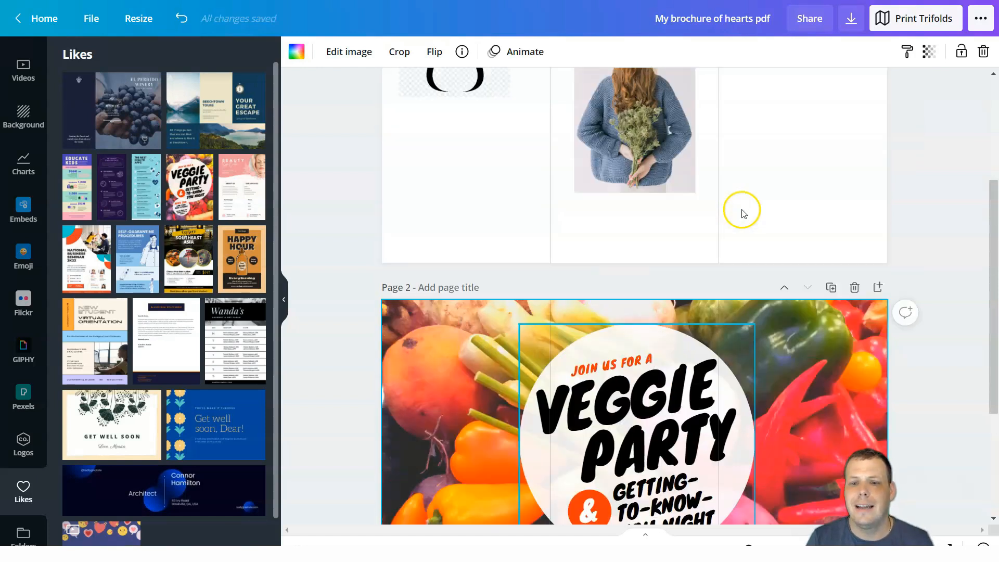
scroll(743, 216, "down", 7)
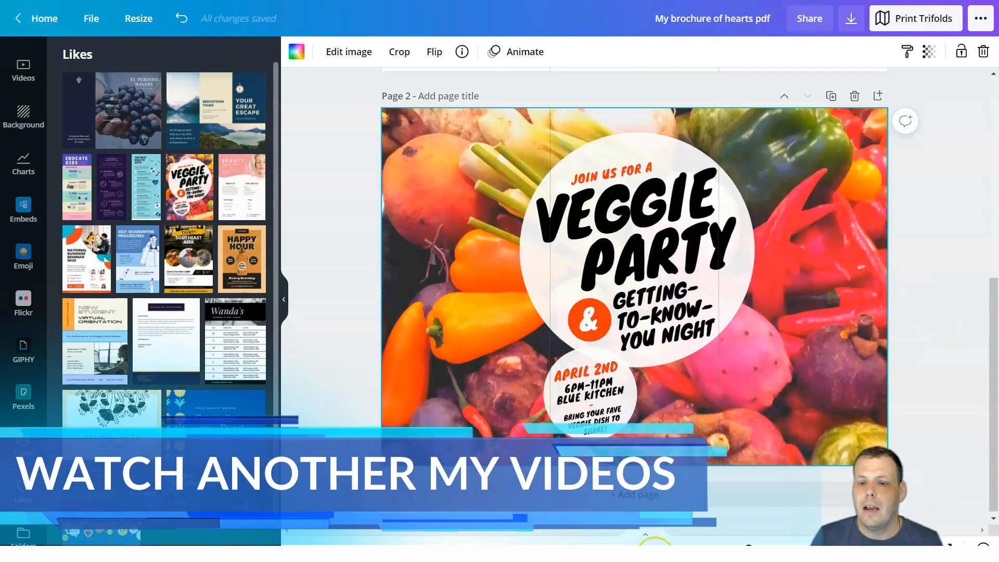
left_click(199, 106)
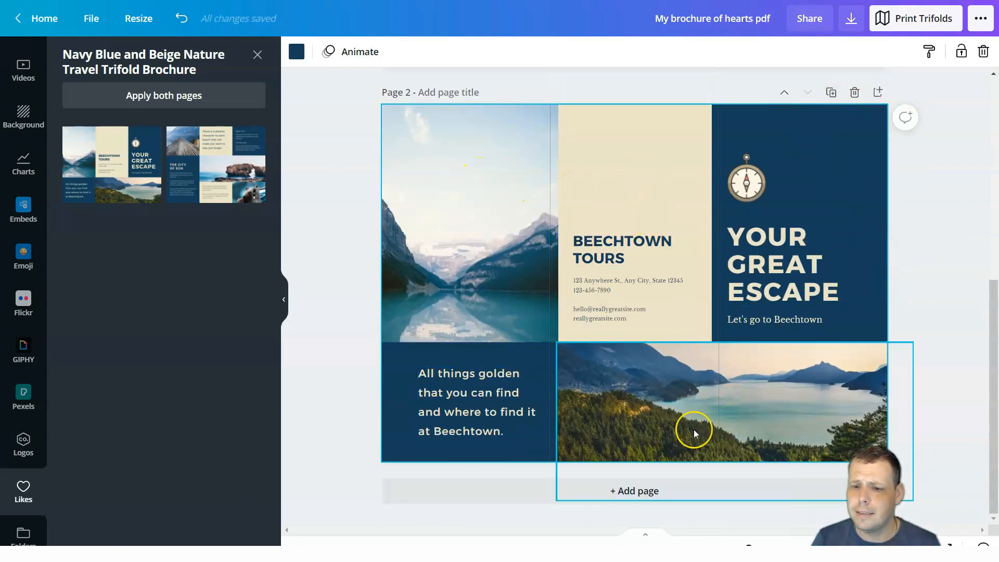
scroll(775, 245, "up", 6)
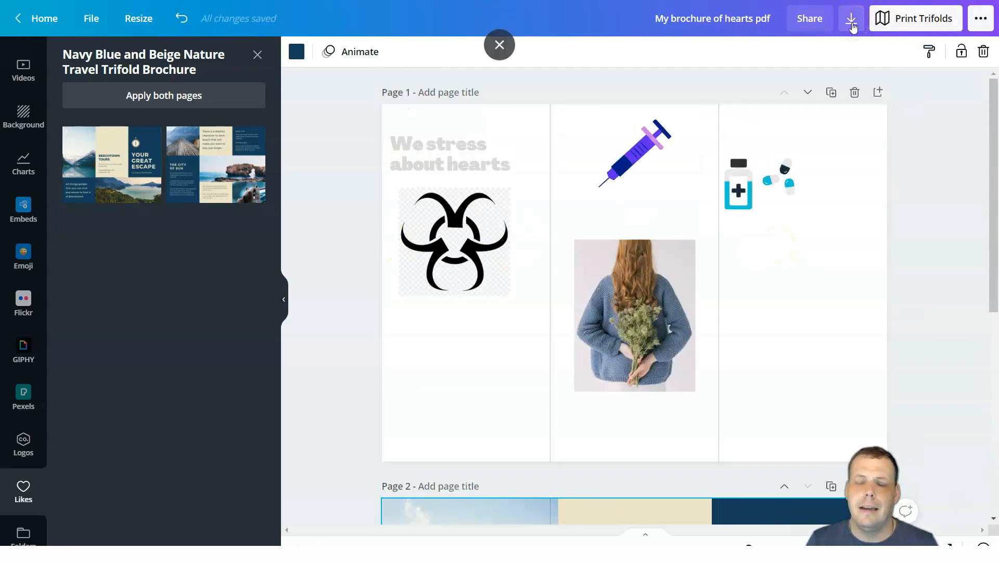
Open the trifold print order and review its sides, page selection and paper finish options.
left_click(920, 21)
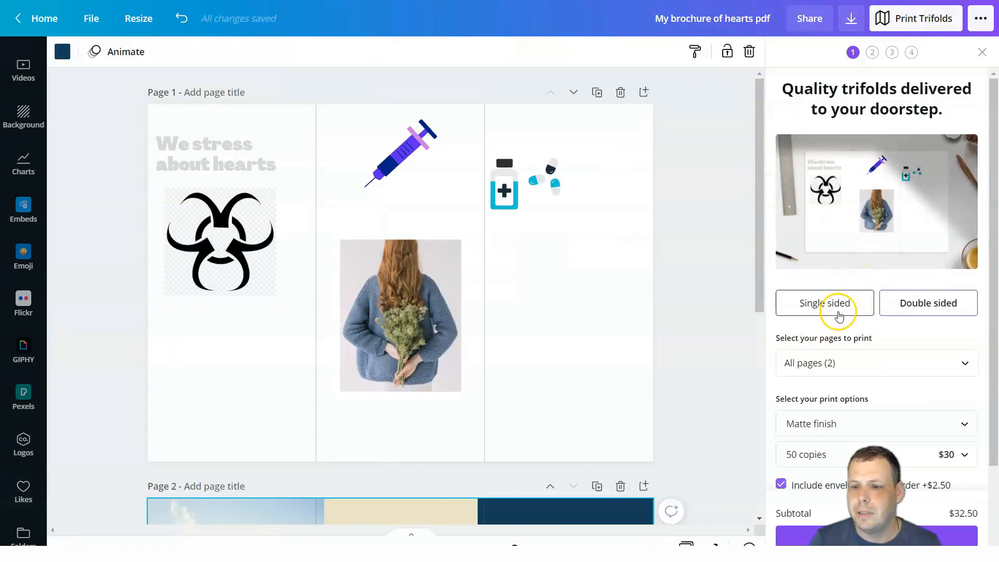
scroll(839, 316, "down", 3)
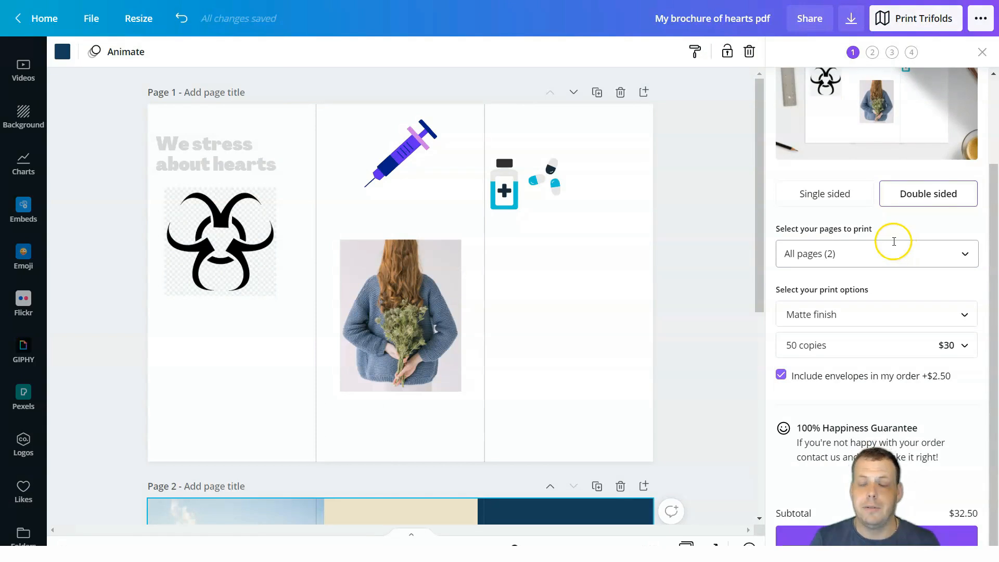
scroll(858, 283, "up", 3)
scroll(892, 346, "down", 3)
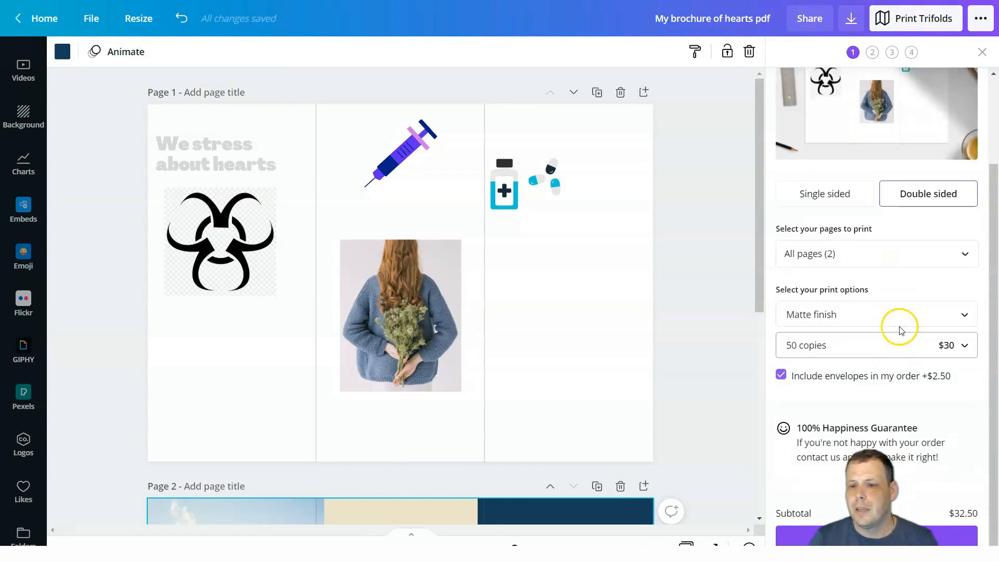
left_click(903, 320)
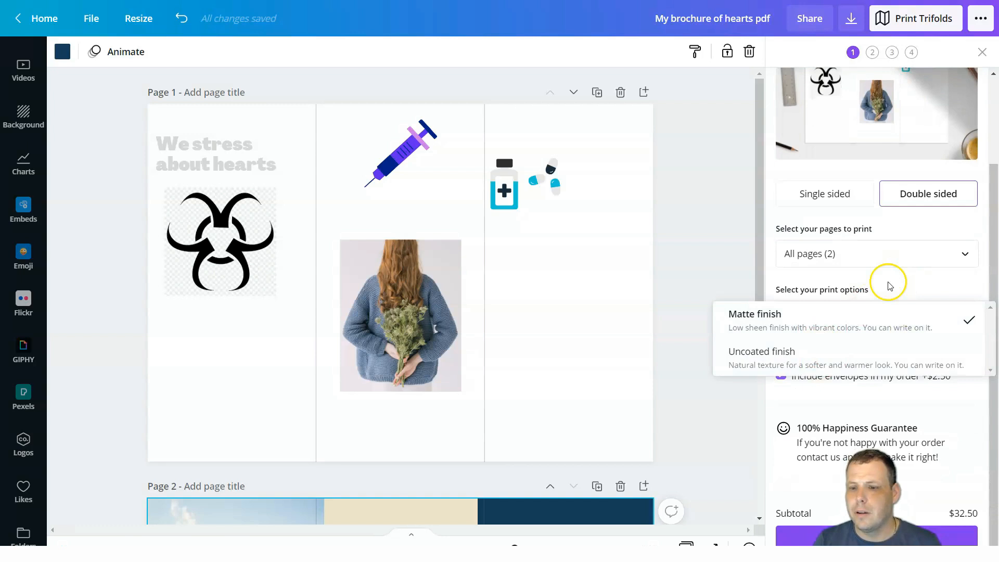
left_click(734, 271)
Review the available copy quantities and their prices for the trifold print order.
left_click(848, 348)
scroll(900, 334, "down", 3)
scroll(892, 330, "down", 3)
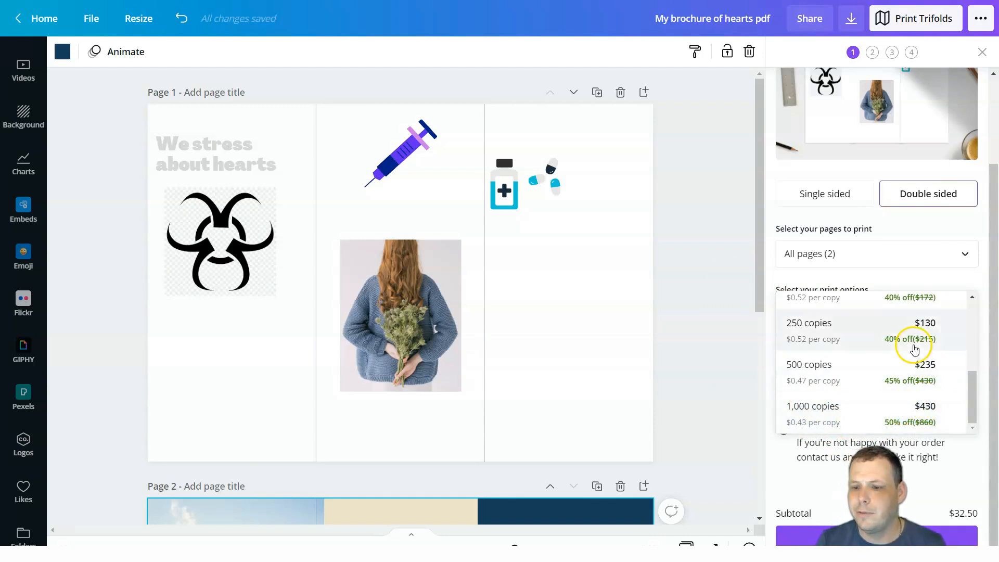
left_click(756, 422)
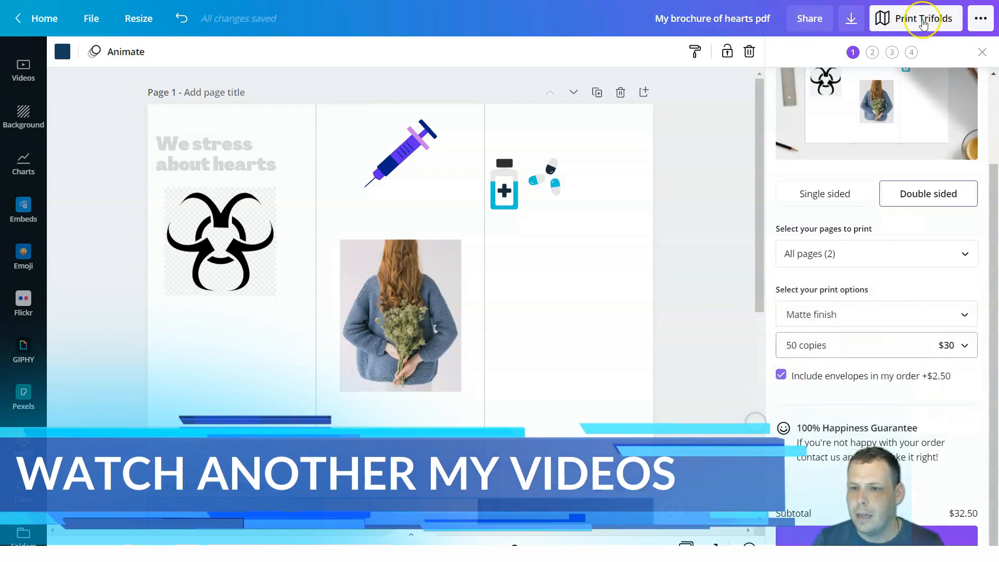
Review the download settings for file type and pages, and open the full list of publishing and sharing options.
left_click(851, 19)
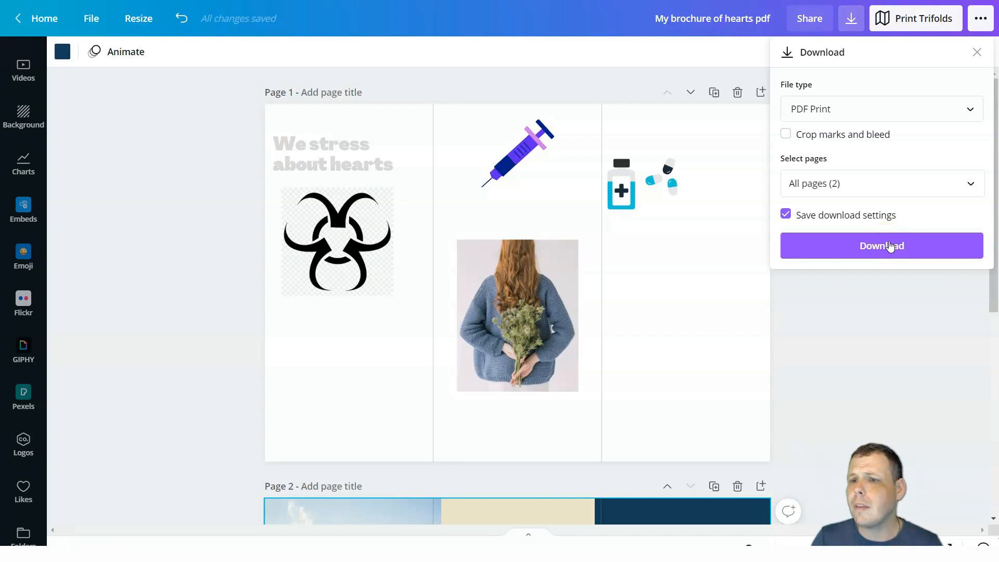
left_click(909, 187)
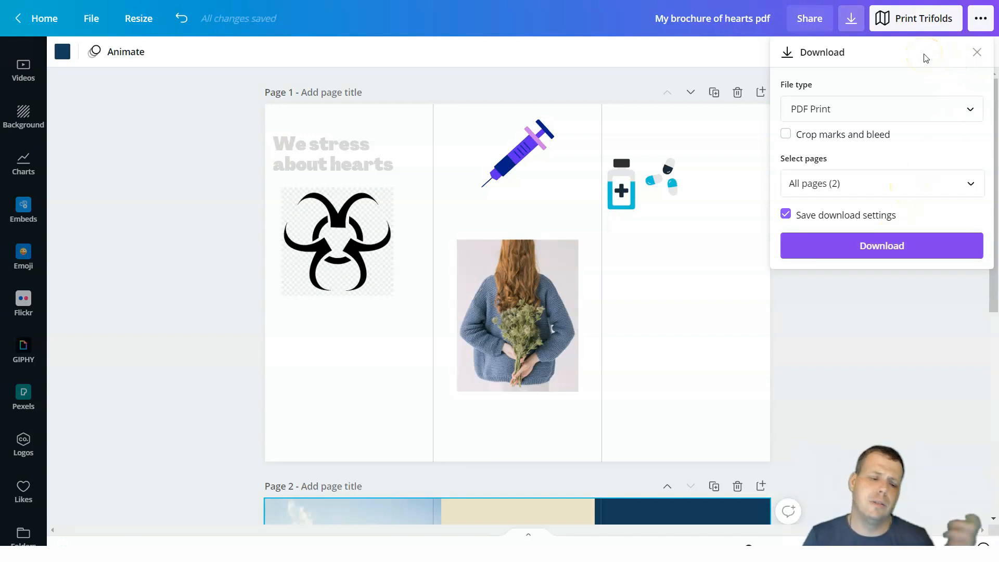
left_click(980, 18)
left_click(802, 128)
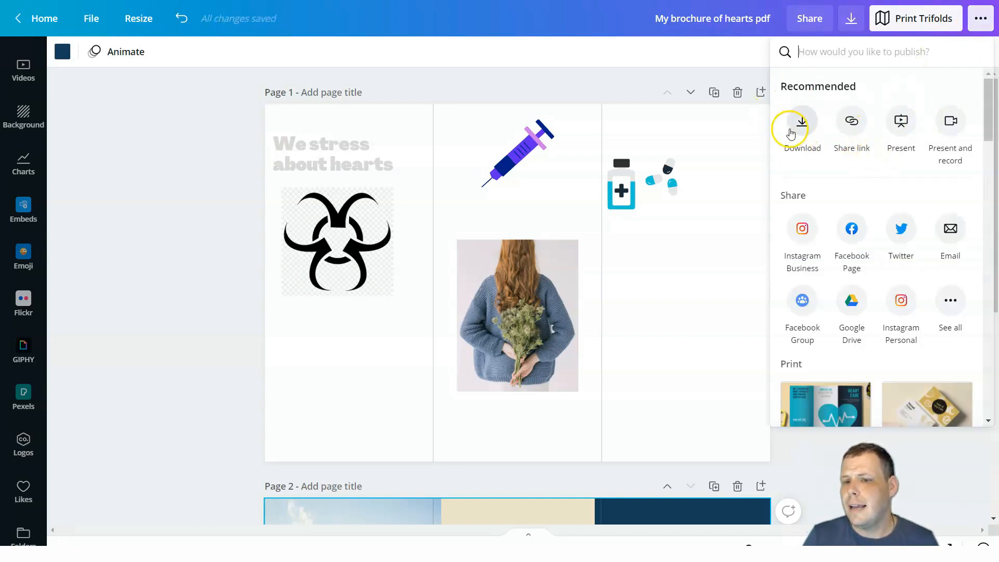